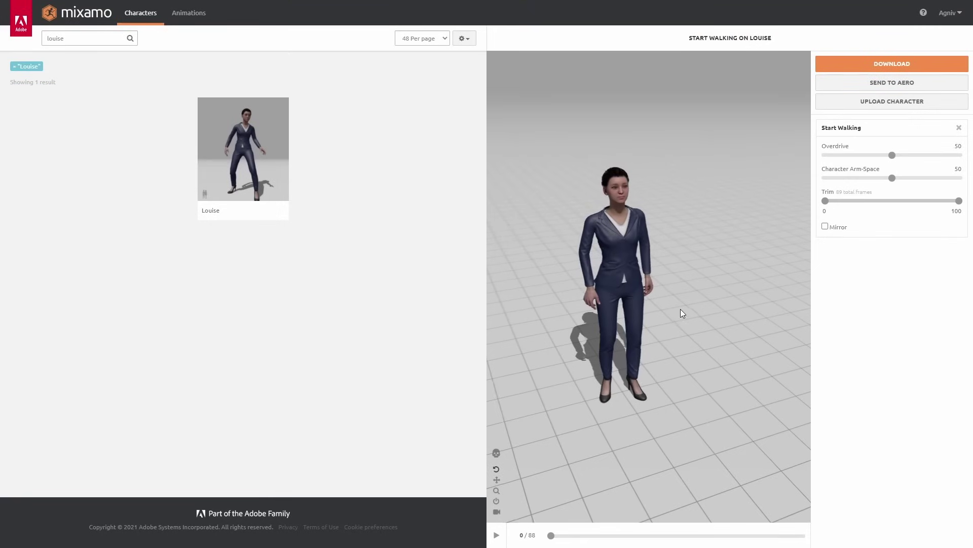
# Load Louise as the active character and inspect her from several angles in the preview.
pyautogui.scroll(3, 672, 305)
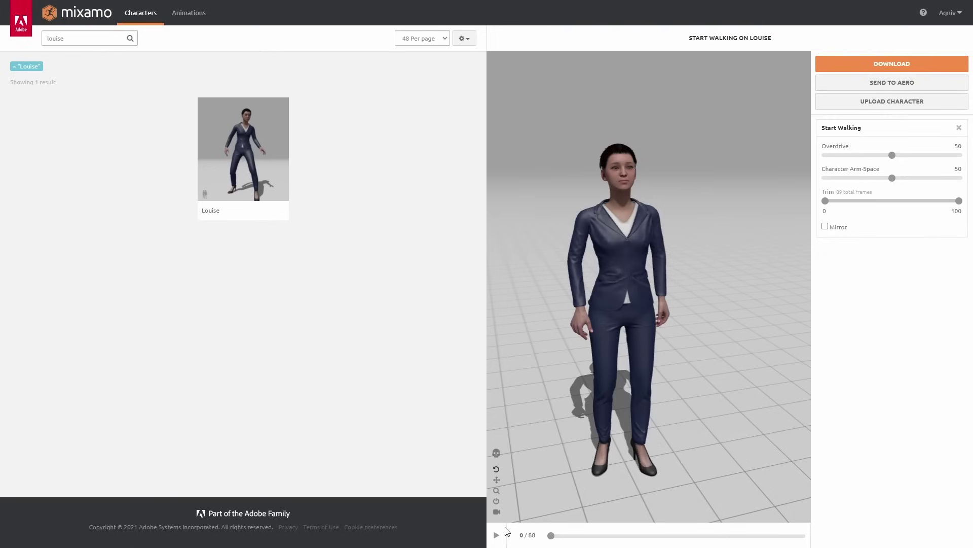
pyautogui.click(250, 161)
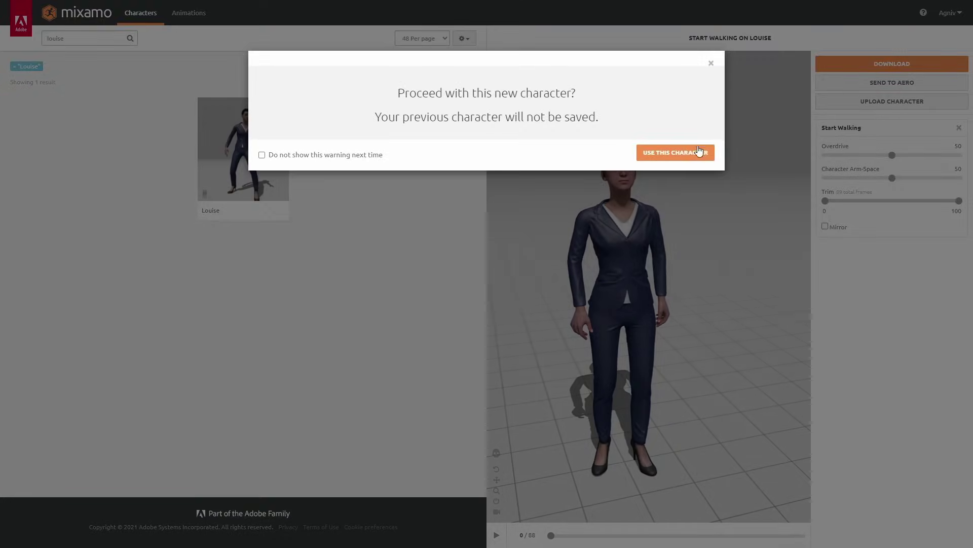
pyautogui.click(692, 153)
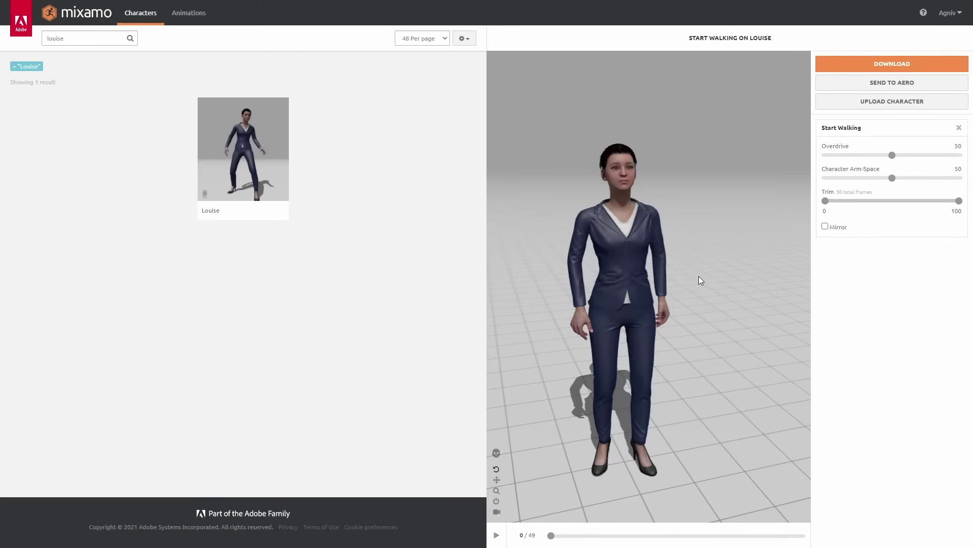
pyautogui.scroll(5, 620, 232)
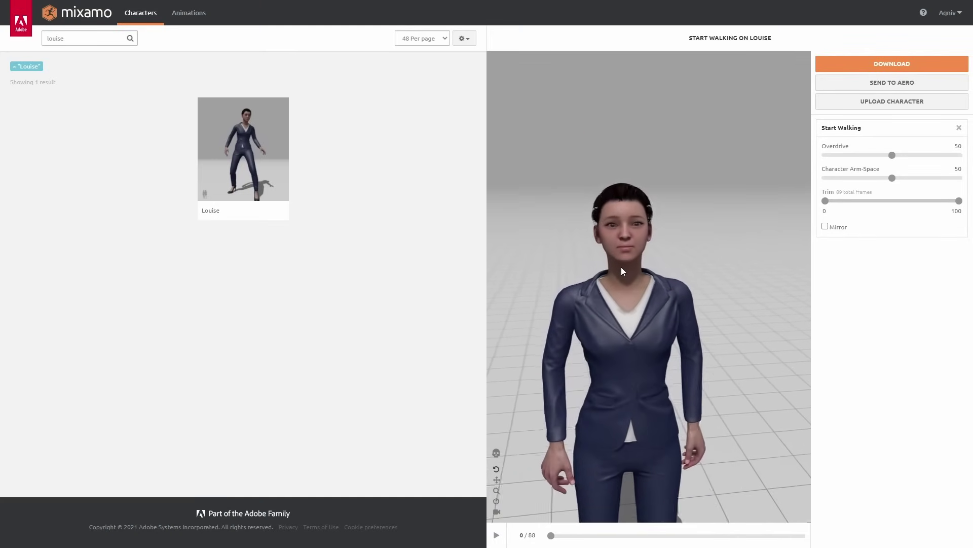
pyautogui.moveTo(616, 273); pyautogui.dragTo(662, 292)
pyautogui.scroll(-2, 640, 227)
pyautogui.moveTo(655, 292); pyautogui.dragTo(668, 253, button='middle')
pyautogui.moveTo(667, 253); pyautogui.dragTo(660, 285)
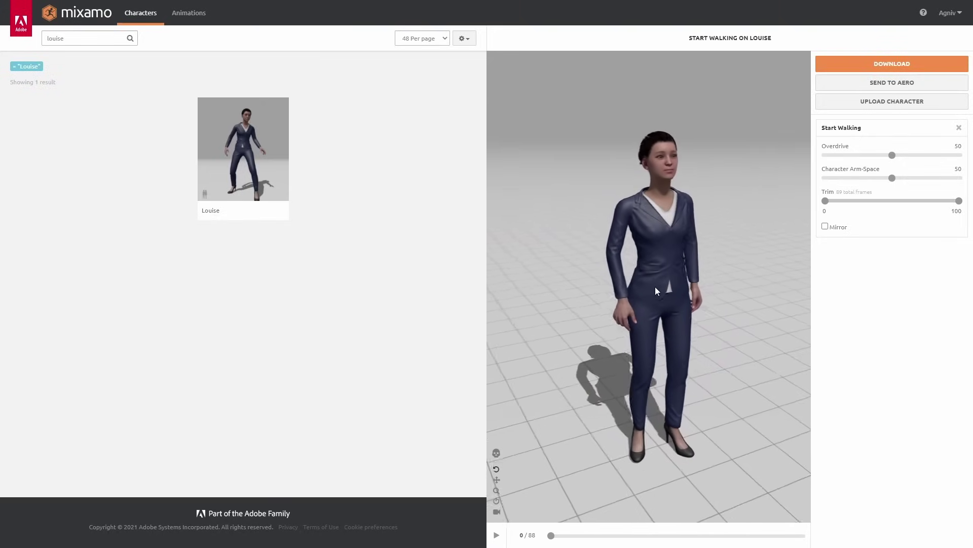
# Switch to the animation library and clear the "Louise" search filter.
pyautogui.click(193, 19)
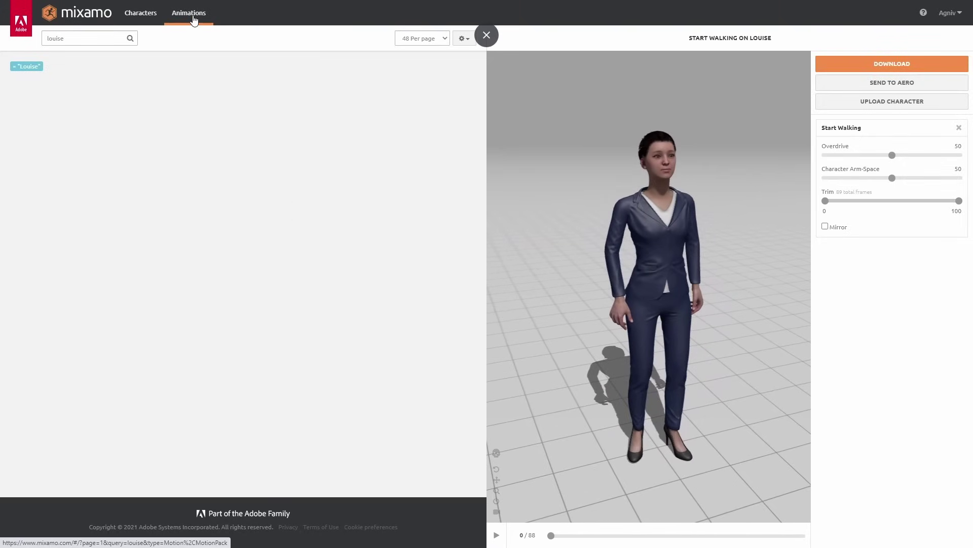
pyautogui.click(14, 67)
pyautogui.click(74, 40)
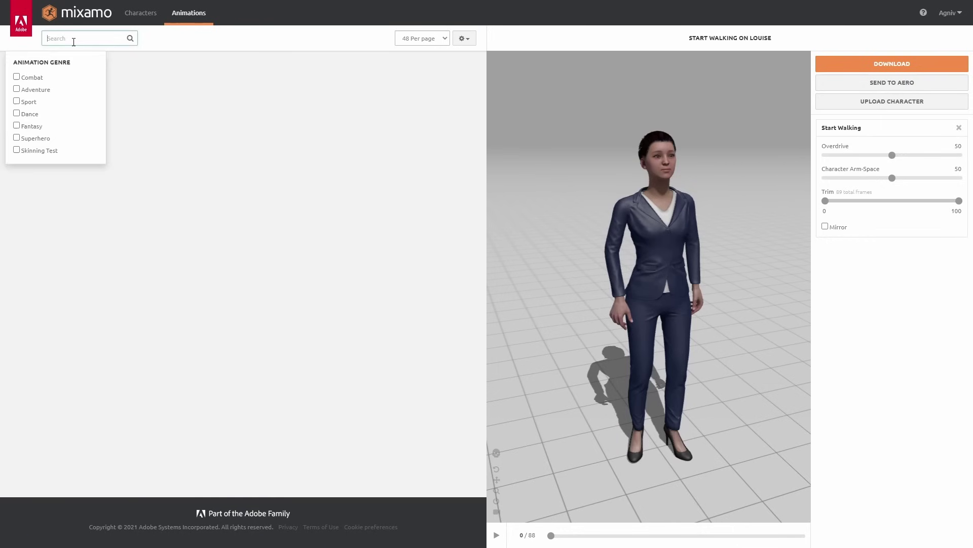
pyautogui.write('walking')
pyautogui.press('BackSpace')
pyautogui.press('BackSpace')
pyautogui.press('BackSpace')
pyautogui.press('BackSpace')
pyautogui.press('BackSpace')
pyautogui.press('BackSpace')
pyautogui.press('BackSpace')
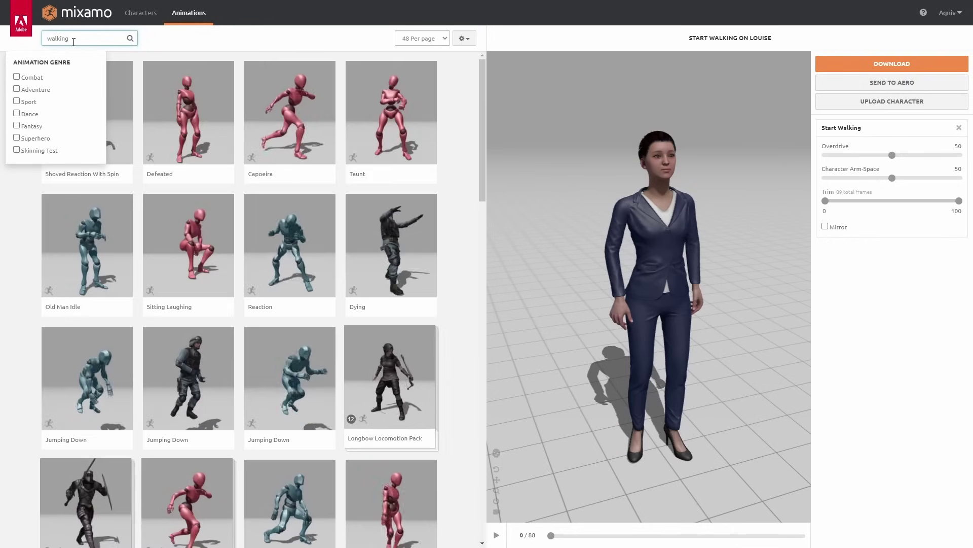
# Search the animations for "start walking" and apply Female Start Walking to the character.
pyautogui.write('start walking')
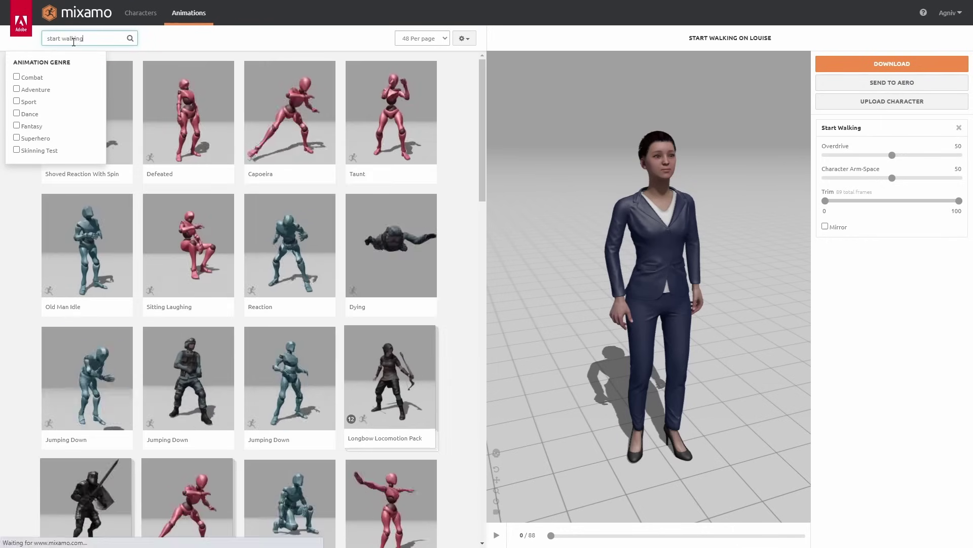
pyautogui.press('Return')
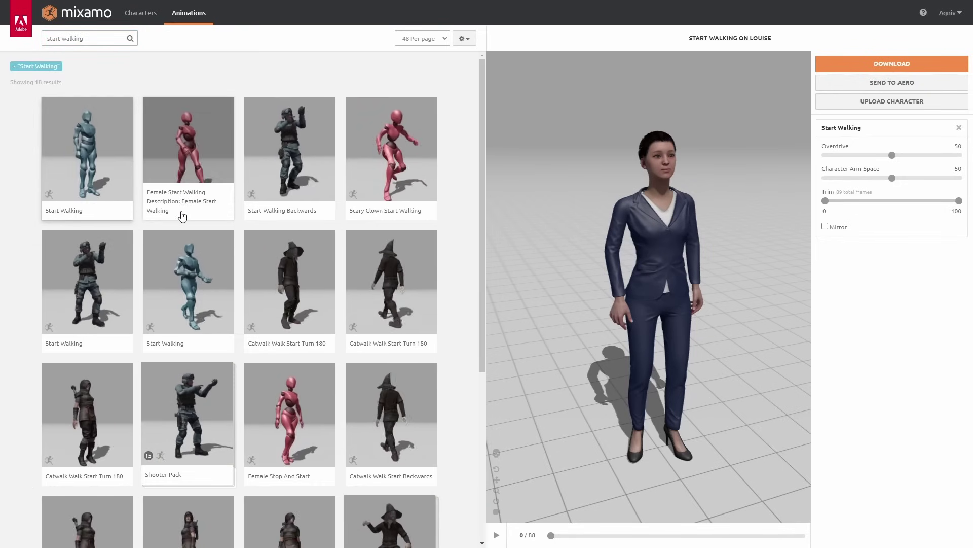
pyautogui.click(183, 217)
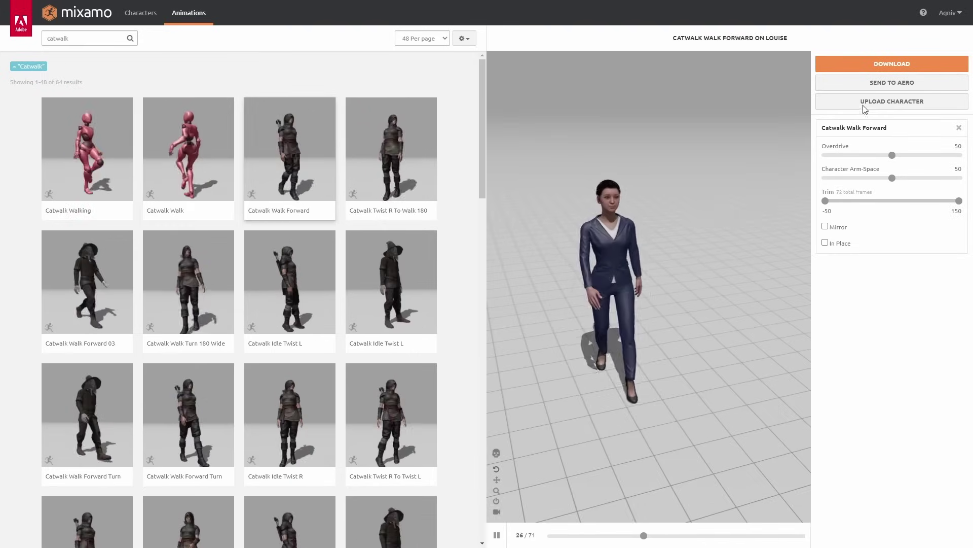
# Download Catwalk Walk Forward and the T-Pose on Louise, the T-Pose as FBX Binary with skin at 30 frames per second.
pyautogui.click(887, 66)
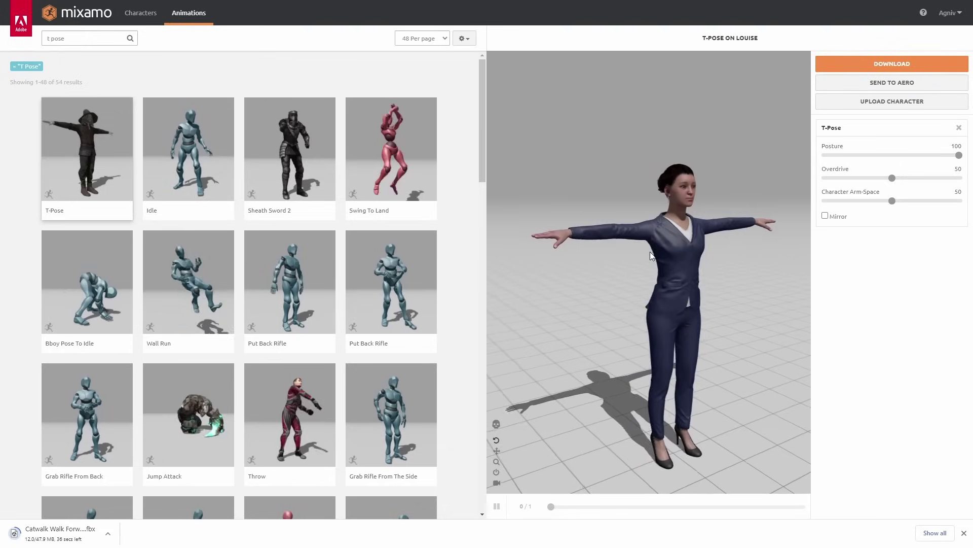
pyautogui.moveTo(723, 197); pyautogui.dragTo(721, 271)
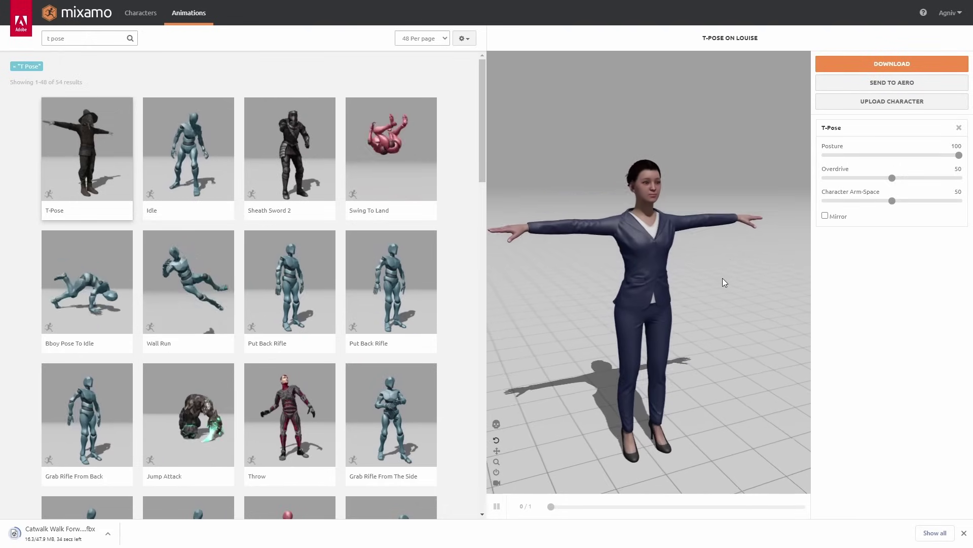
pyautogui.click(915, 66)
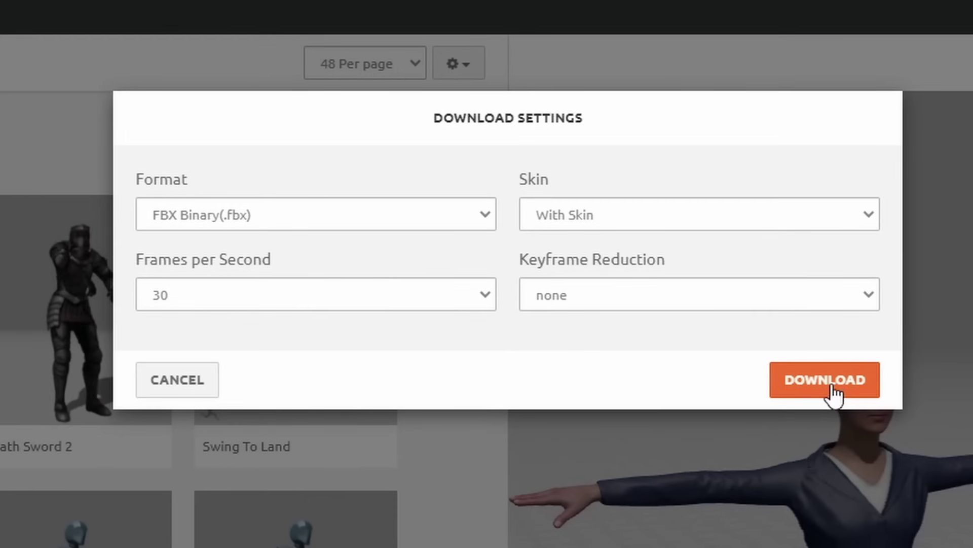
pyautogui.click(628, 178)
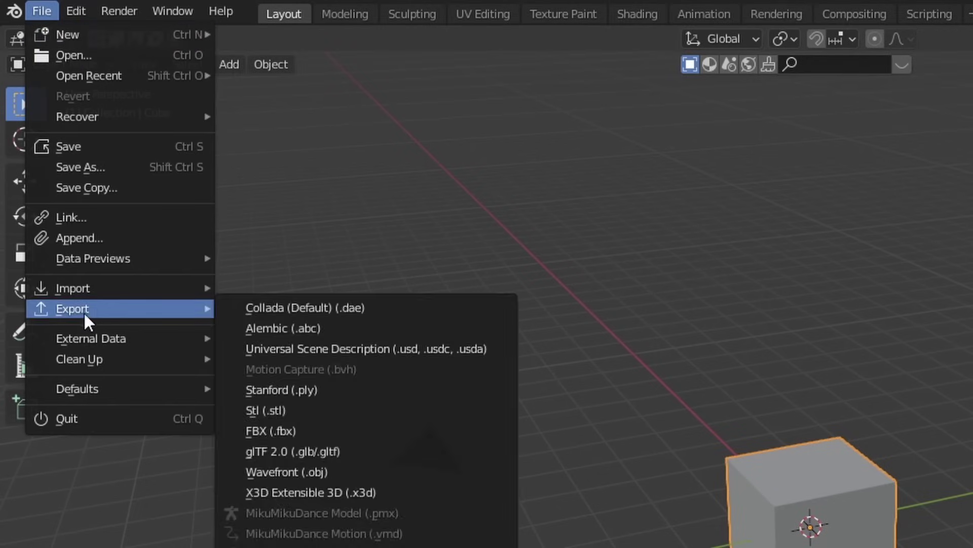
# In Blender, move the imported T-pose armature 2 m along the X axis, away from the walking one.
pyautogui.moveTo(38, 288)
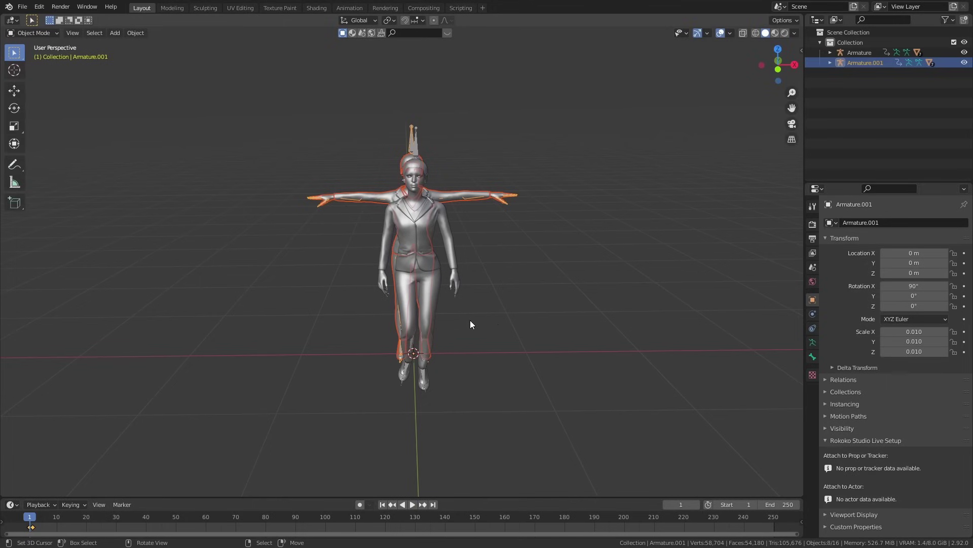
pyautogui.hotkey('shift', 'd')
pyautogui.press('x')
pyautogui.press('2')
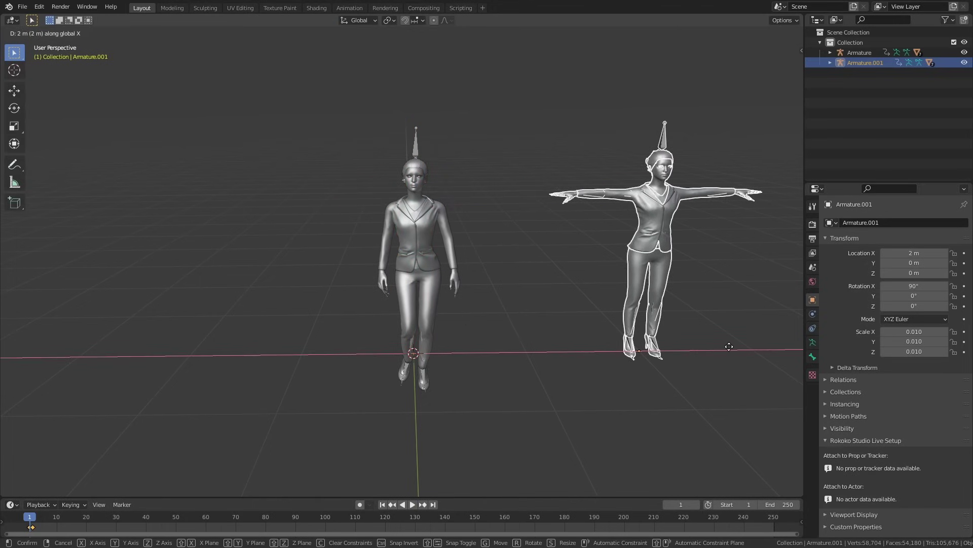
pyautogui.click(729, 347)
pyautogui.moveTo(412, 341); pyautogui.dragTo(372, 338, button='middle')
# Put the walking armature in Pose Mode and shift all its animation keyframes to start at frame 30.
pyautogui.rightClick(578, 153)
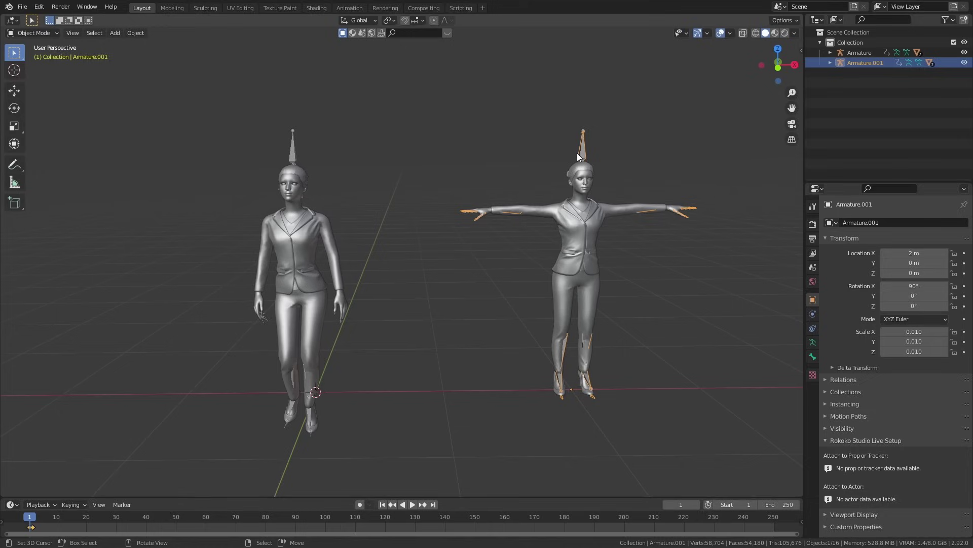
pyautogui.rightClick(292, 156)
pyautogui.moveTo(306, 245); pyautogui.dragTo(322, 252, button='middle')
pyautogui.press('Tab')
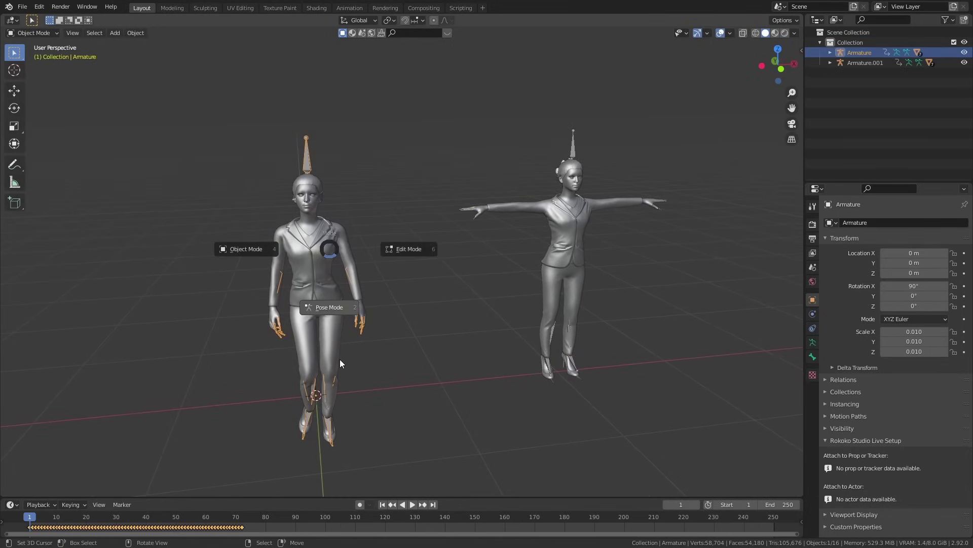
pyautogui.click(327, 378)
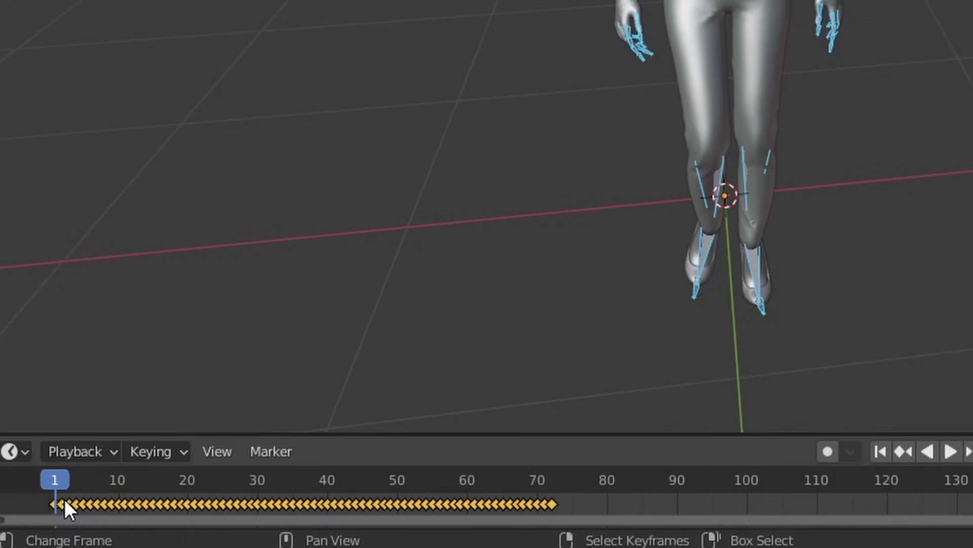
pyautogui.press('g')
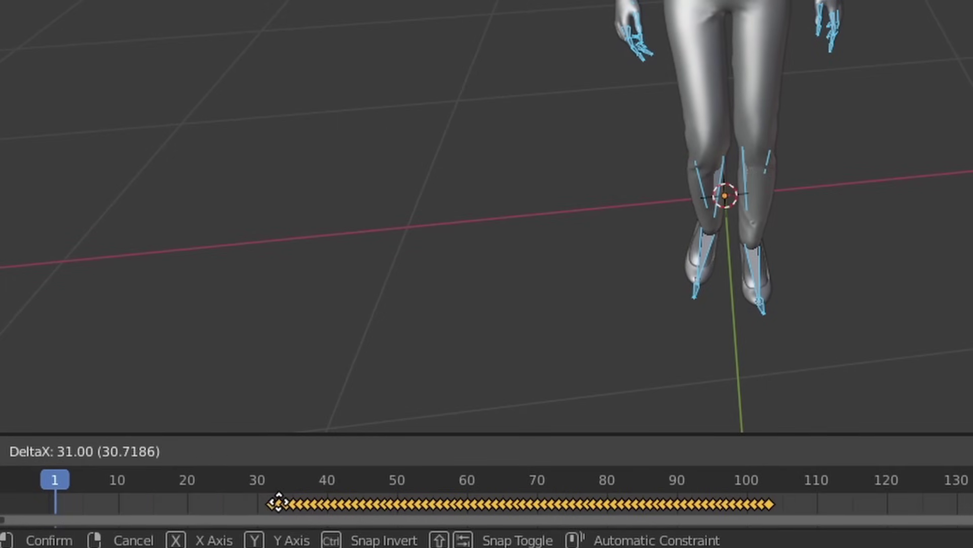
pyautogui.moveTo(264, 500); pyautogui.dragTo(264, 500)
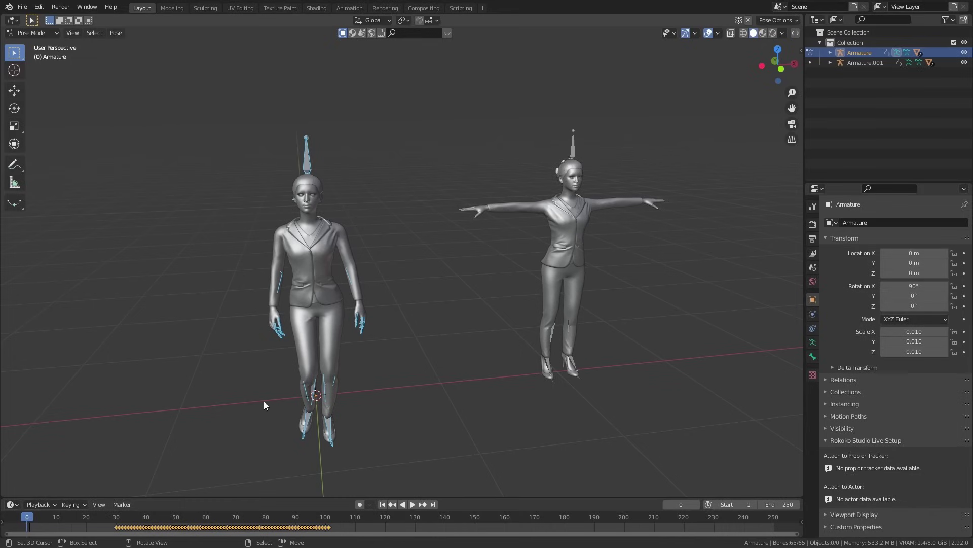
# Return to Object Mode, put the T-pose armature in Pose Mode and copy its full-body pose.
pyautogui.press('Tab')
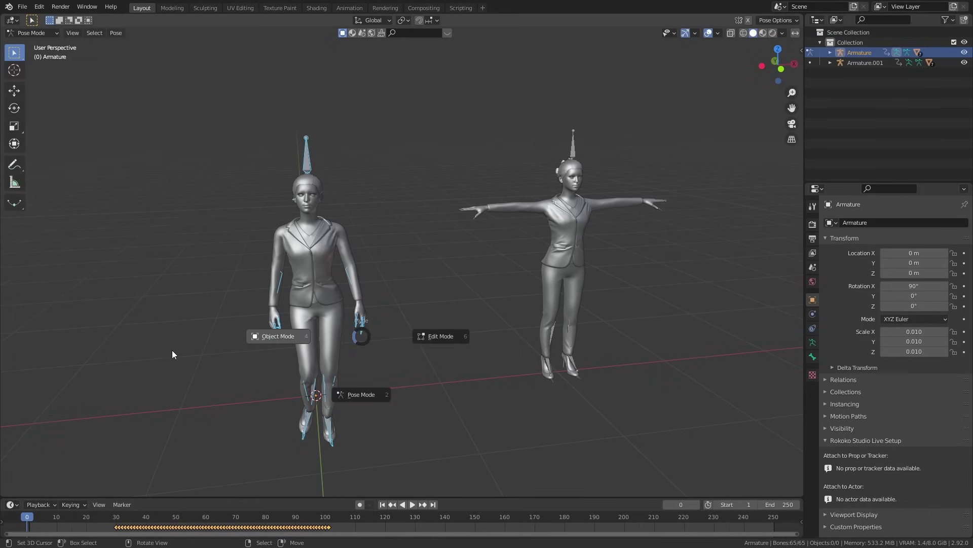
pyautogui.click(171, 349)
pyautogui.rightClick(577, 147)
pyautogui.moveTo(571, 224); pyautogui.dragTo(439, 231, button='middle')
pyautogui.press('Tab')
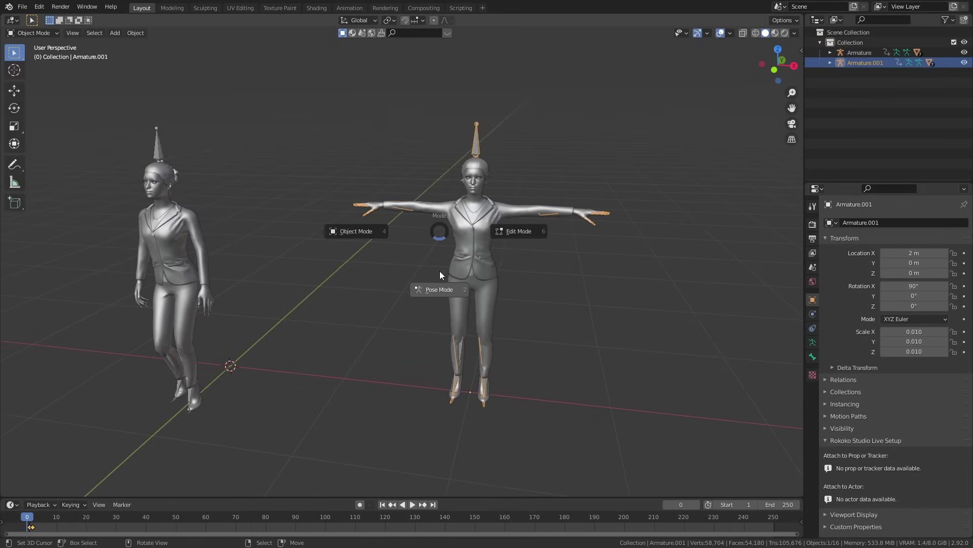
pyautogui.click(438, 288)
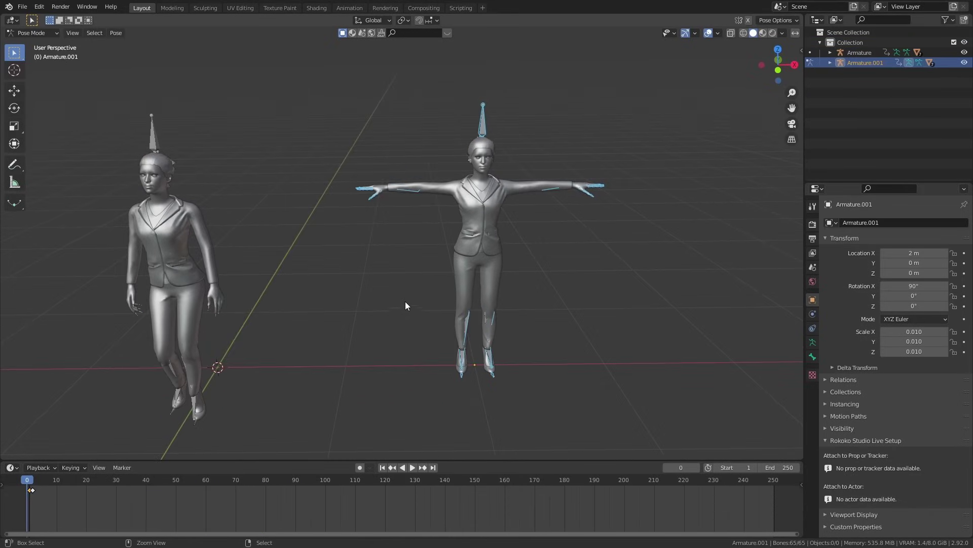
pyautogui.hotkey('ctrl', 'c')
# Paste the copied T-pose onto the walking armature in Pose Mode at frame 1 and keyframe it.
pyautogui.moveTo(405, 301); pyautogui.dragTo(448, 302, button='middle')
pyautogui.press('Tab')
pyautogui.click(256, 312)
pyautogui.keyDown('shift'); pyautogui.moveTo(257, 312); pyautogui.dragTo(348, 292, button='middle'); pyautogui.keyUp('shift')
pyautogui.click(304, 111)
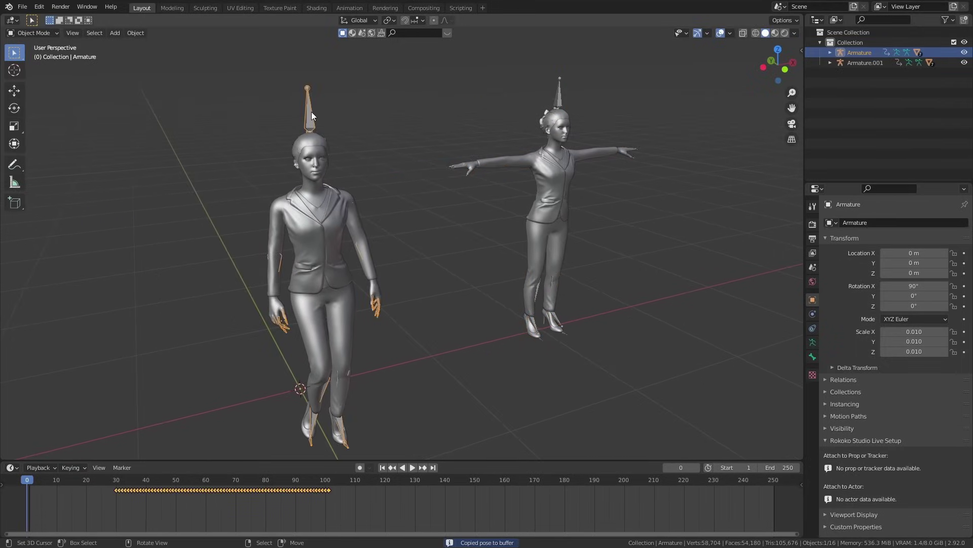
pyautogui.hotkey('ctrl', 'Tab')
pyautogui.click(305, 236)
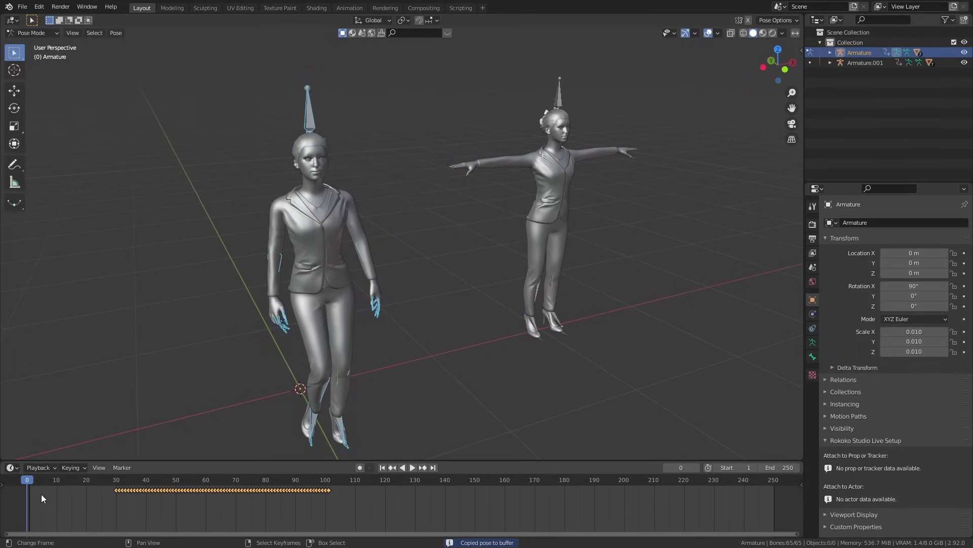
pyautogui.click(31, 491)
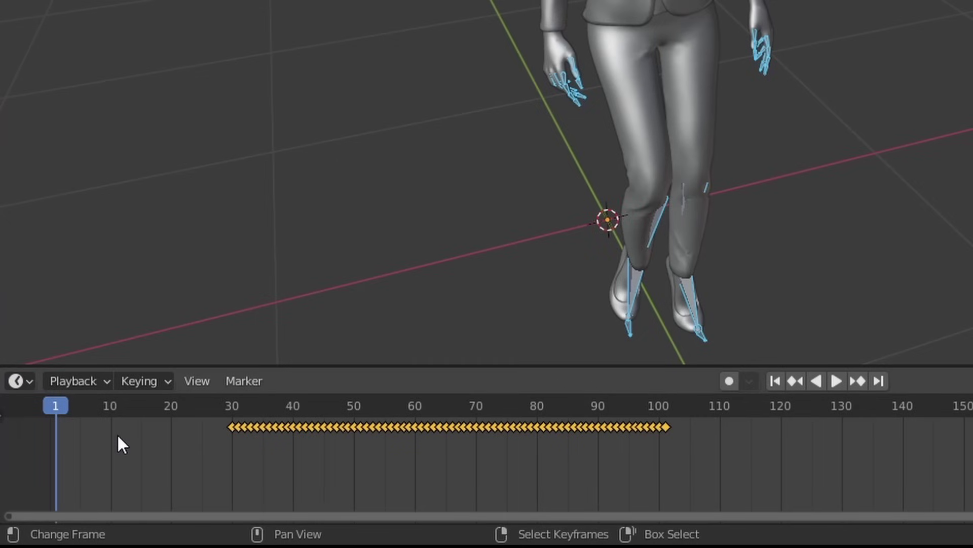
pyautogui.hotkey('ctrl', 'v')
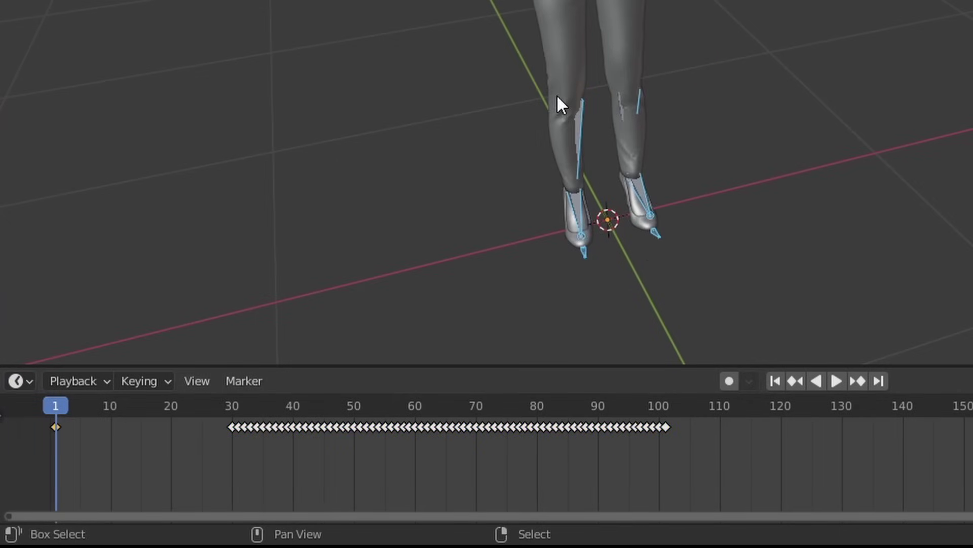
# Scrub and play the animation from the start to examine the transition from the T-pose into the walk.
pyautogui.keyDown('shift'); pyautogui.moveTo(557, 96); pyautogui.dragTo(569, 136, button='middle'); pyautogui.keyUp('shift')
pyautogui.press('space')
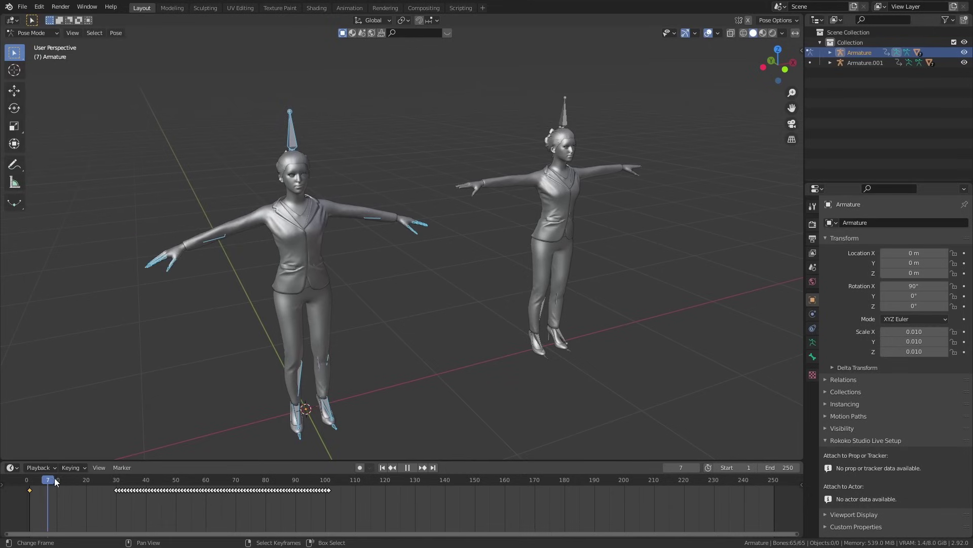
pyautogui.moveTo(88, 478); pyautogui.dragTo(3, 477)
pyautogui.scroll(-4, 568, 350)
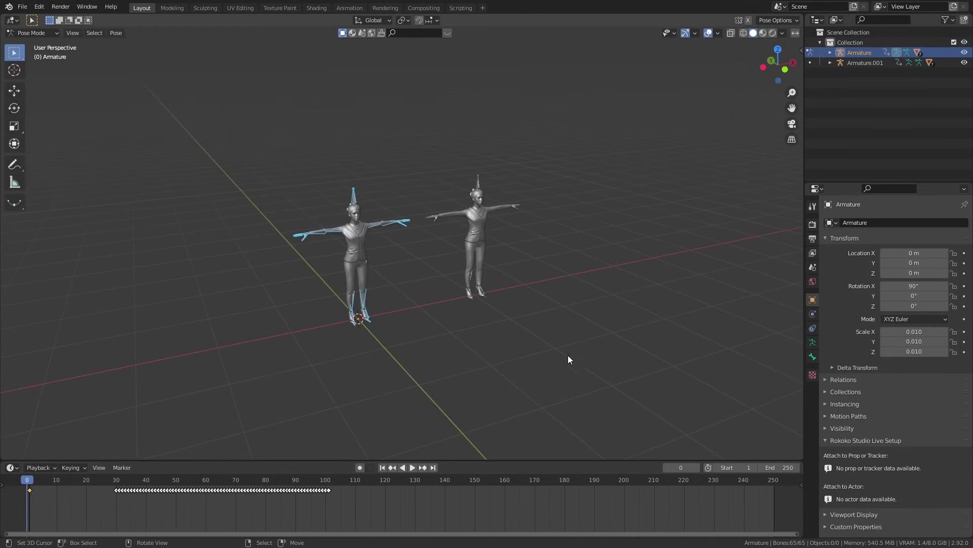
pyautogui.moveTo(567, 355); pyautogui.dragTo(587, 354, button='middle')
pyautogui.press('space')
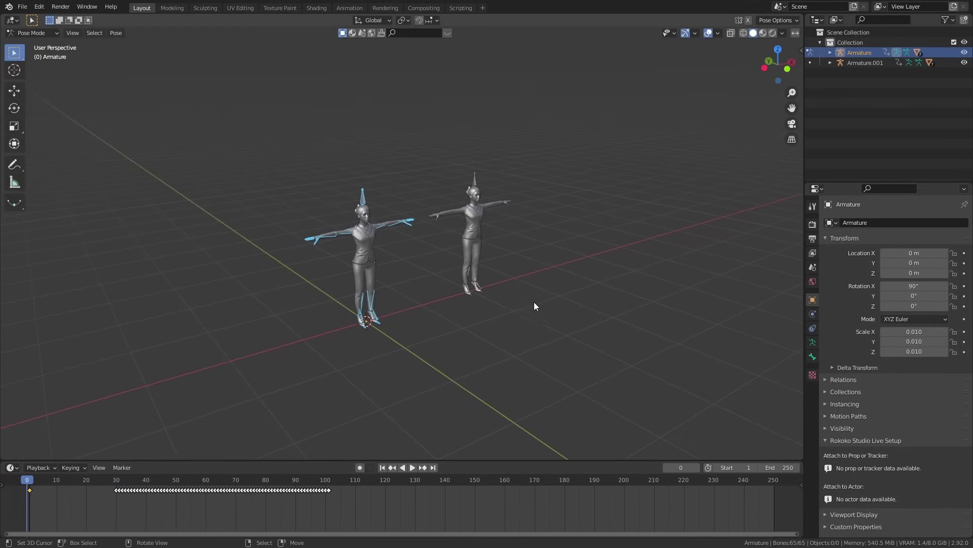
pyautogui.hotkey('shift', 'space')
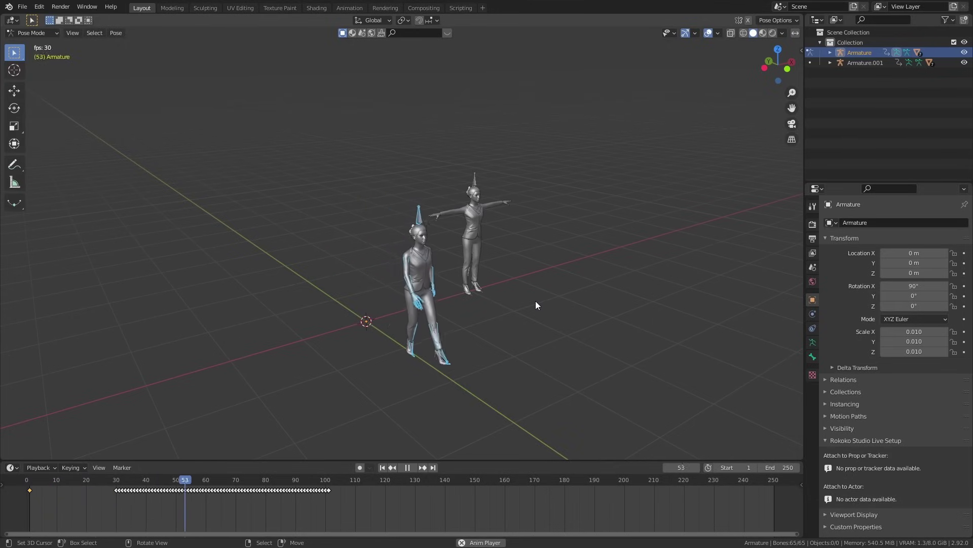
pyautogui.press('space')
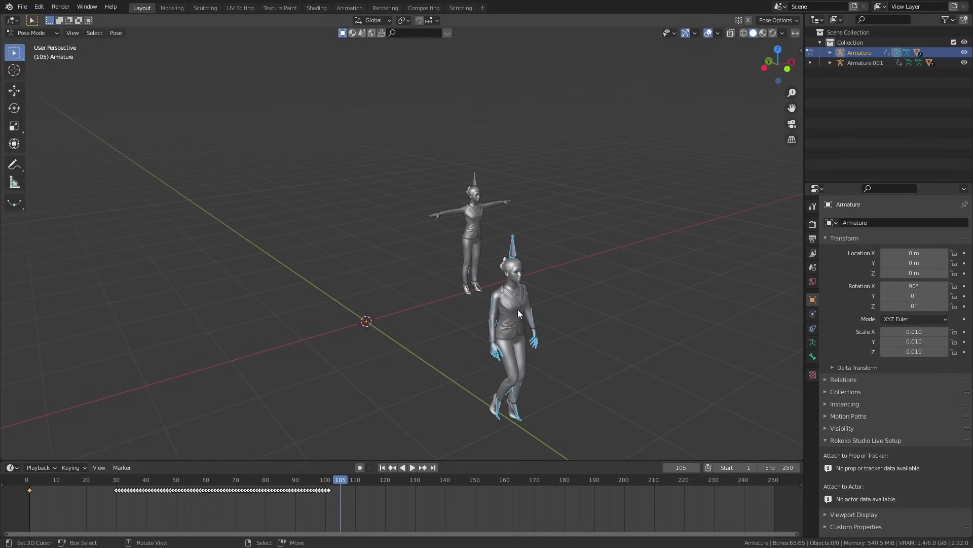
pyautogui.moveTo(203, 481); pyautogui.dragTo(30, 480)
pyautogui.press('space')
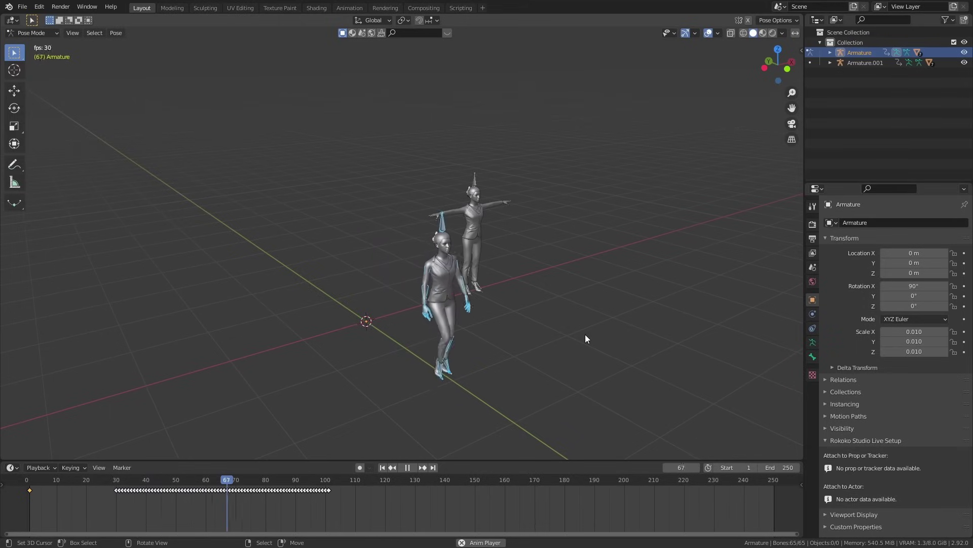
# Replay the walk animation and scrub from frame 0 to about frame 30 to check the blend out of the T-pose.
pyautogui.press('space')
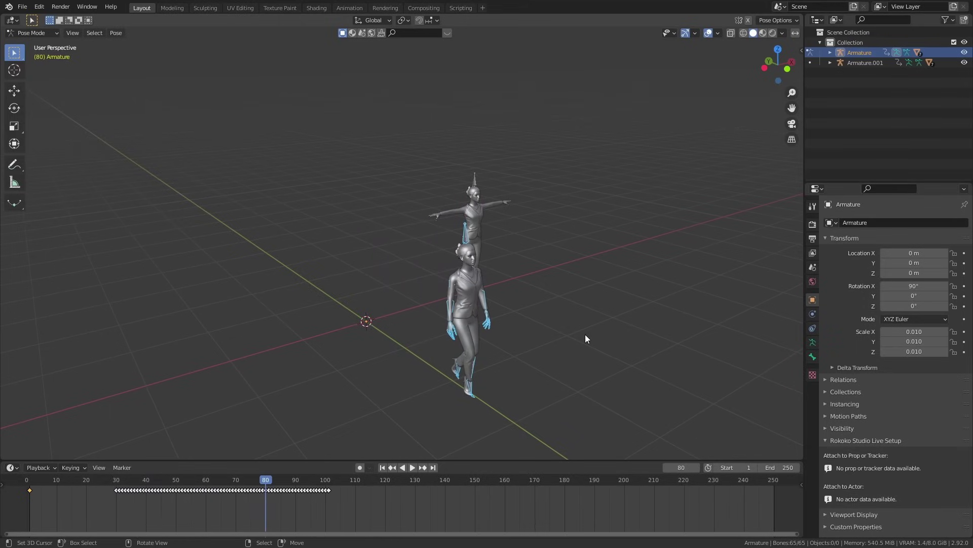
pyautogui.hotkey('shift', 'Left')
pyautogui.press('space')
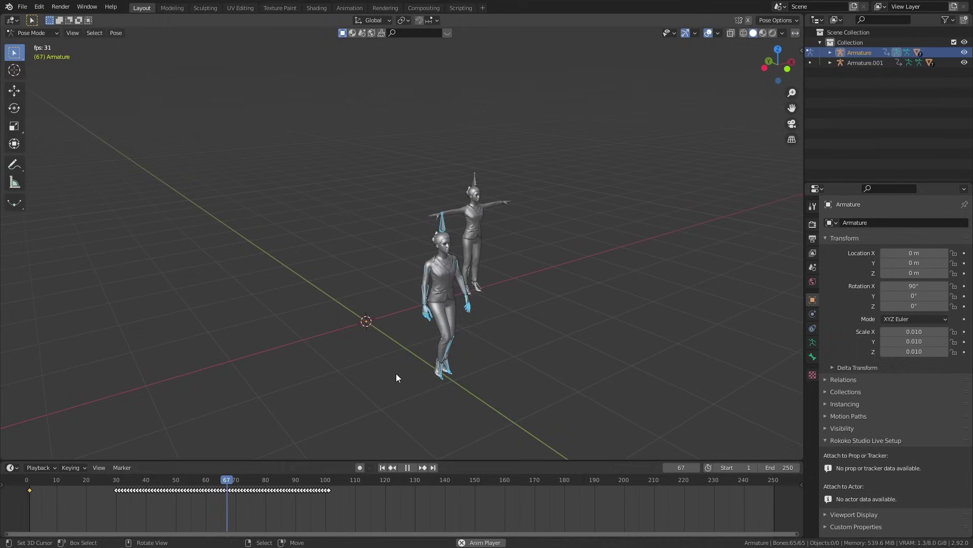
pyautogui.click(28, 480)
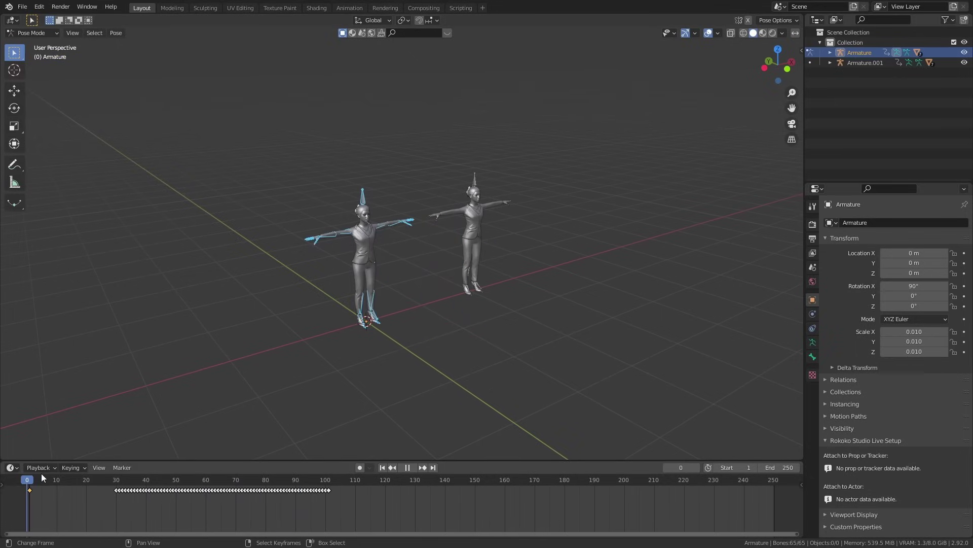
pyautogui.moveTo(43, 478); pyautogui.dragTo(116, 482)
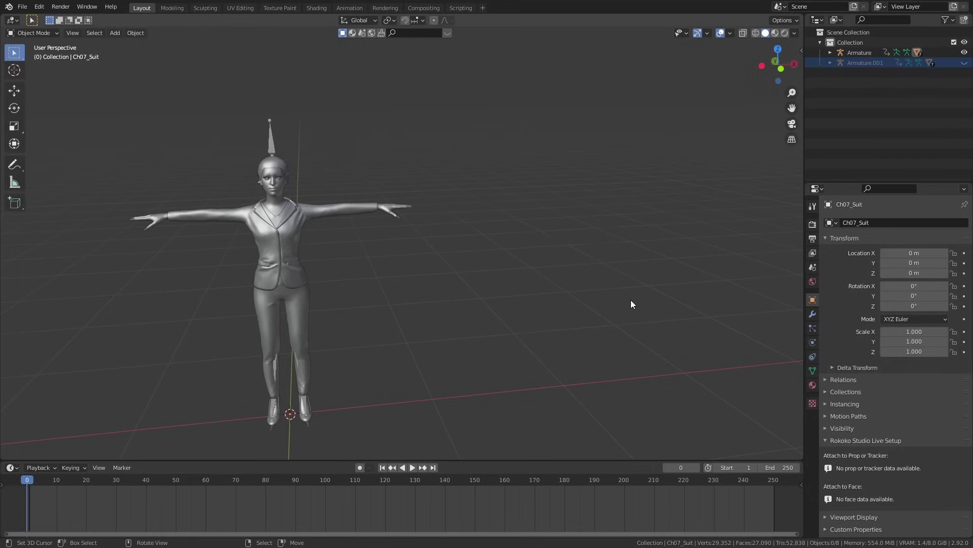
# Export the walking character as an Alembic file named PatreonClothesTut_Character in the Downloads folder.
pyautogui.click(23, 6)
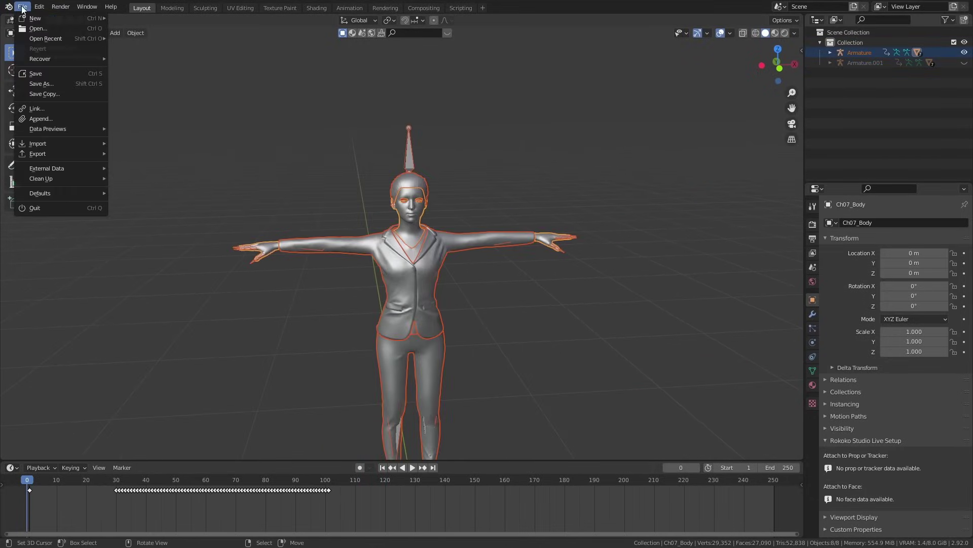
pyautogui.moveTo(38, 154)
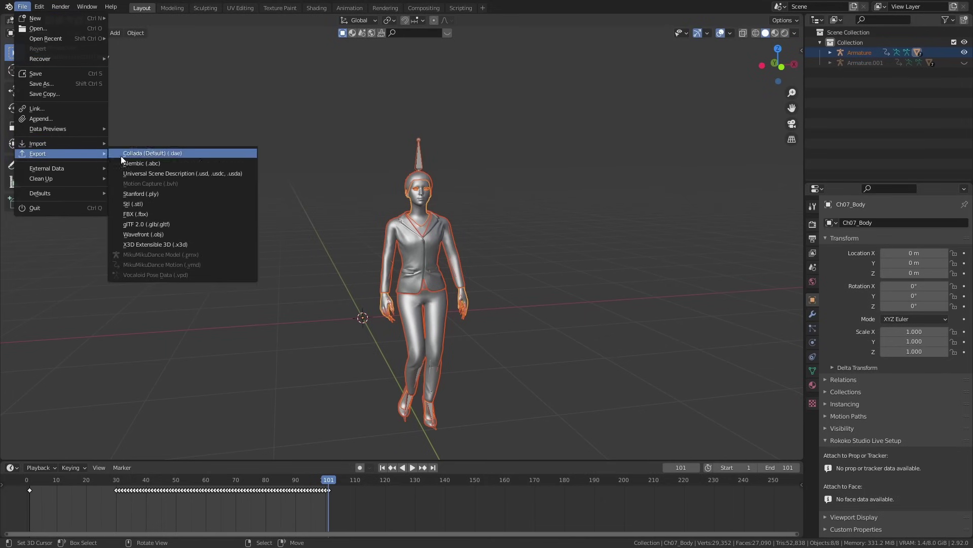
pyautogui.click(144, 164)
pyautogui.click(362, 430)
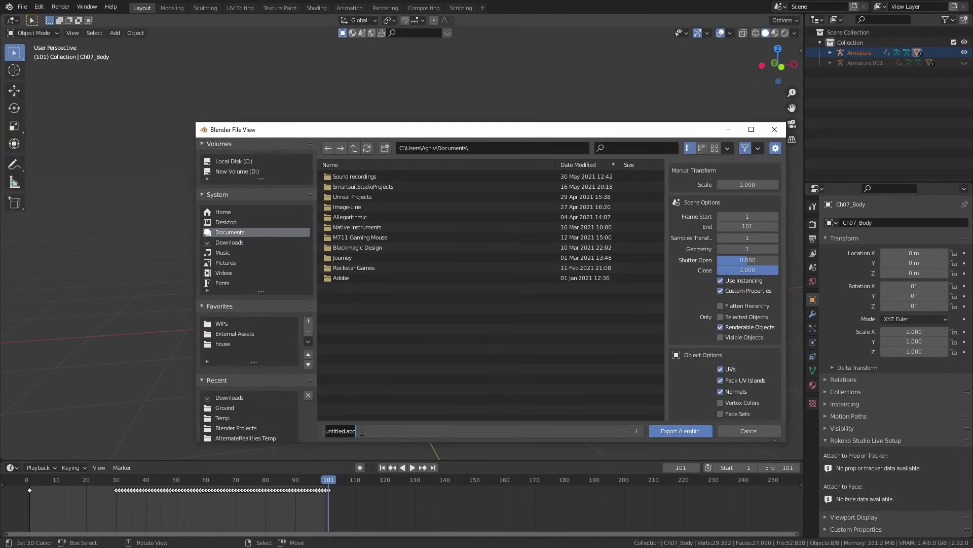
pyautogui.click(238, 243)
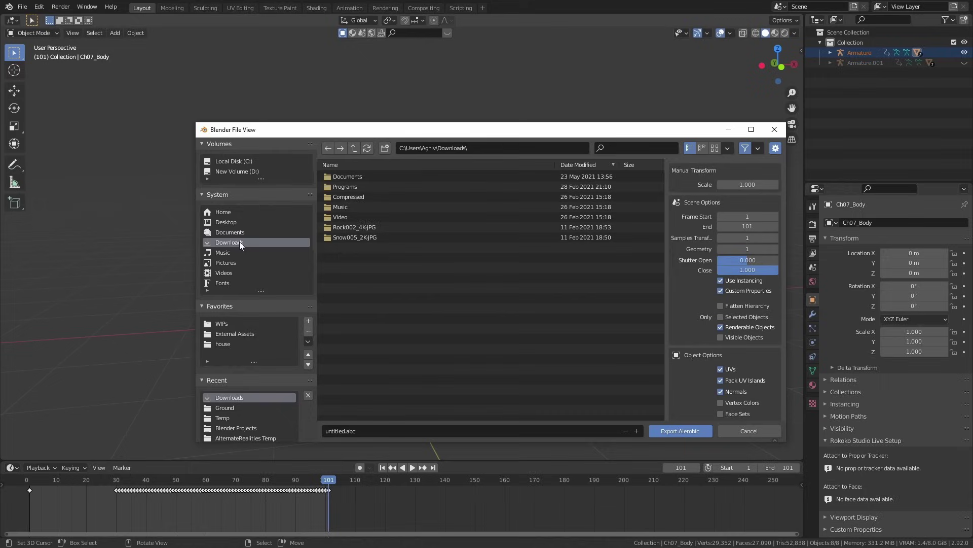
pyautogui.click(375, 431)
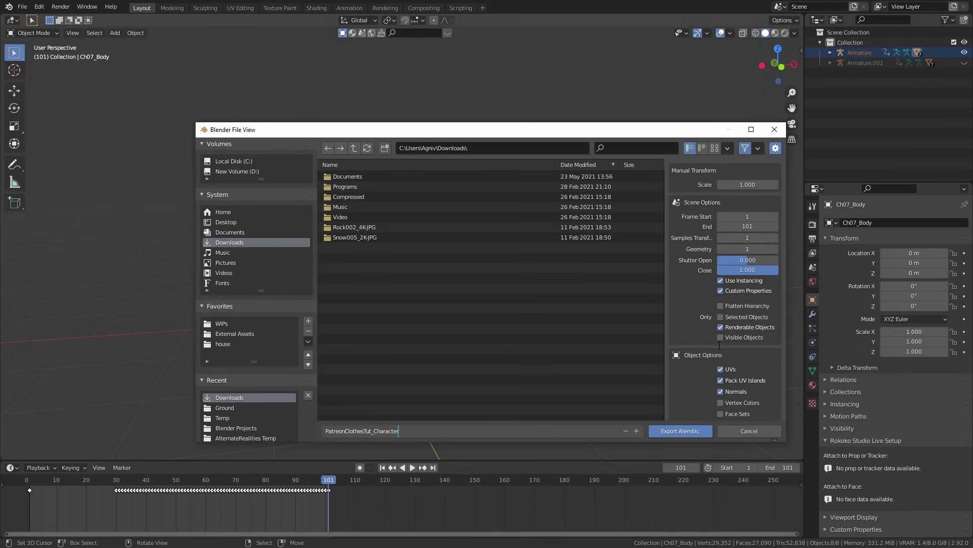
pyautogui.press('Return')
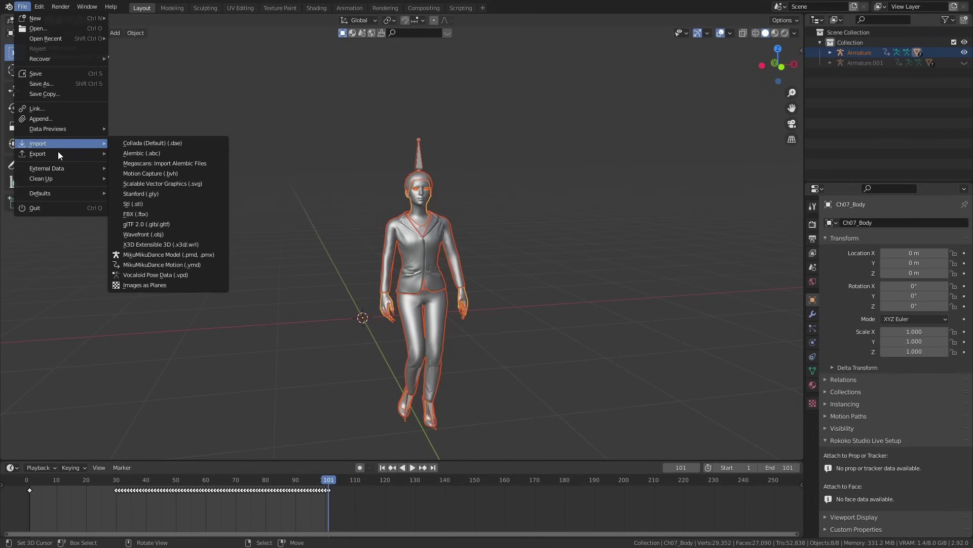
pyautogui.moveTo(32, 155)
pyautogui.click(147, 163)
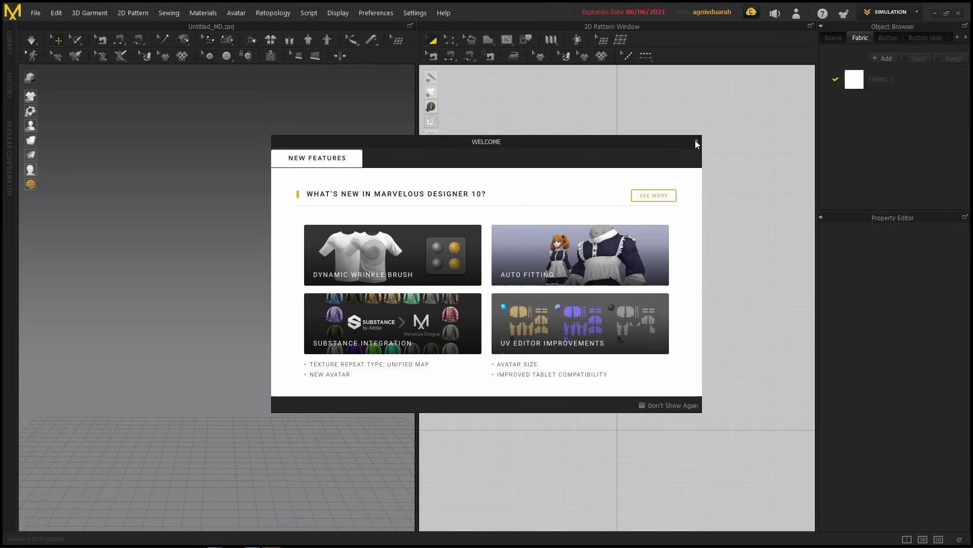
# Switch to Marvelous Designer, dismiss the welcome window and choose the exported character file for Alembic import.
pyautogui.click(696, 141)
pyautogui.click(35, 13)
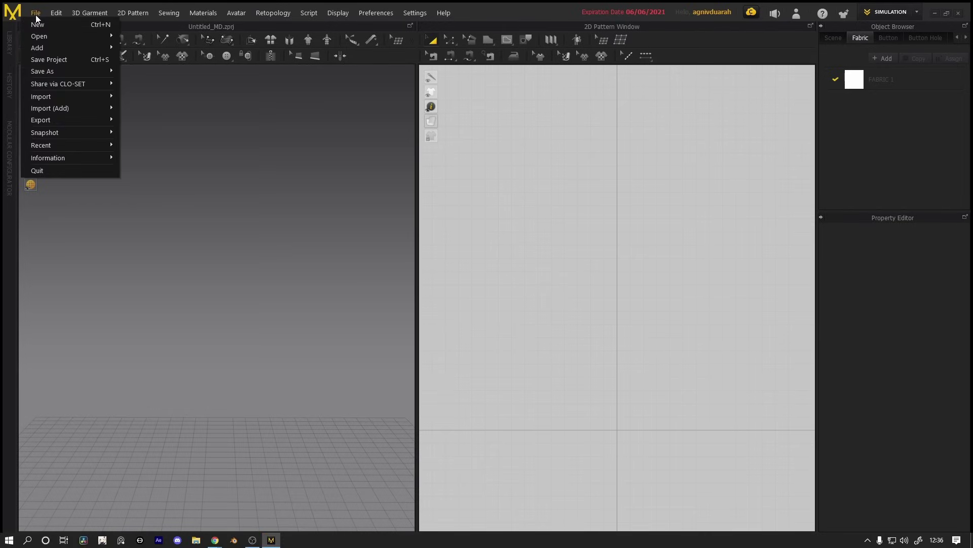
pyautogui.click(43, 22)
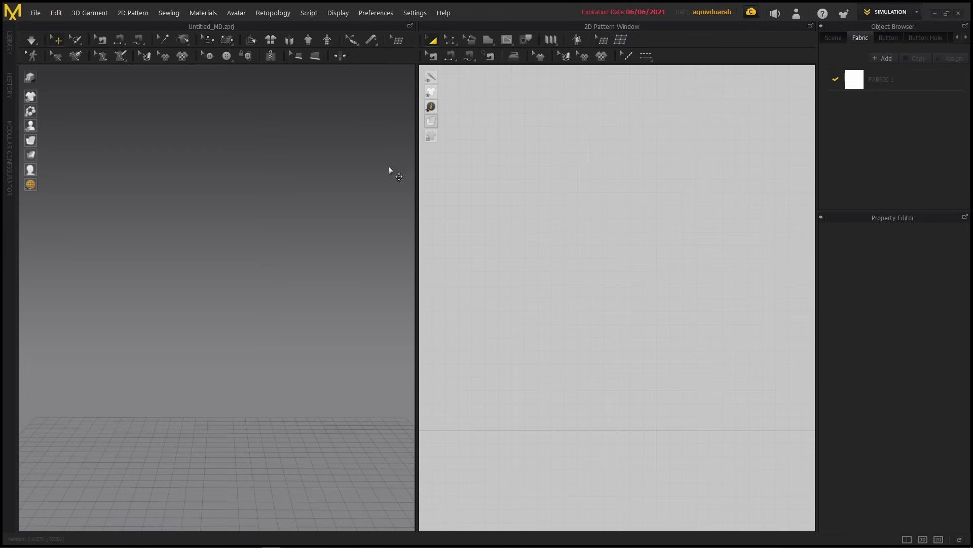
pyautogui.click(36, 14)
pyautogui.moveTo(41, 98)
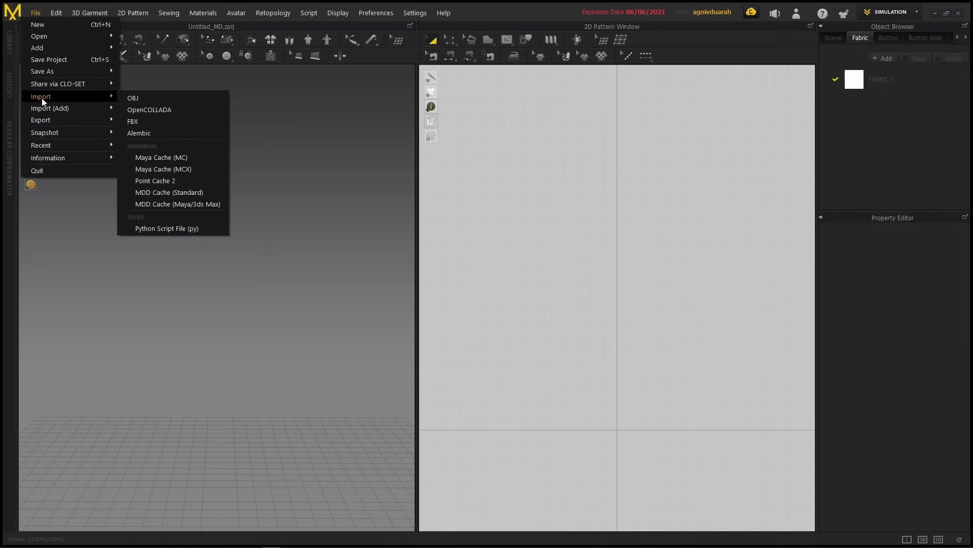
pyautogui.click(144, 133)
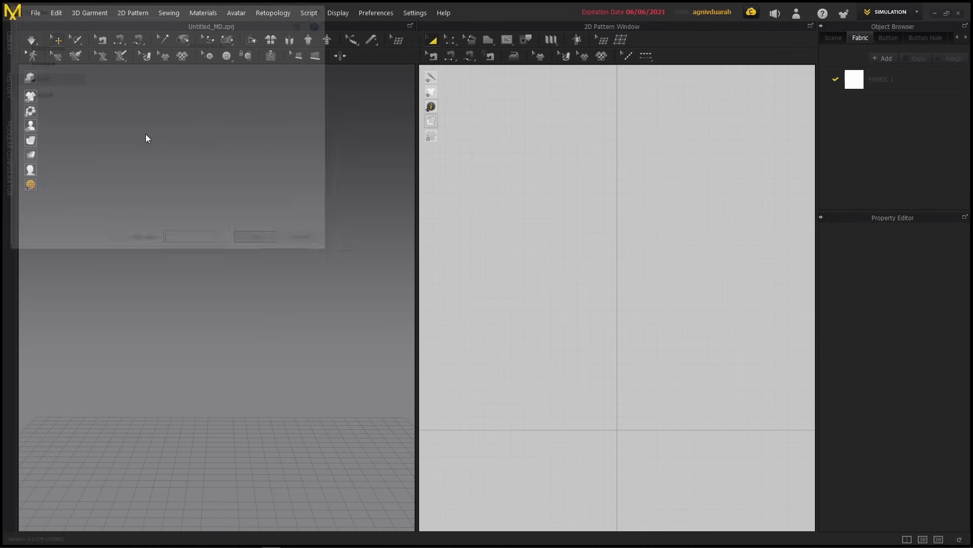
pyautogui.click(191, 137)
pyautogui.doubleClick(282, 213)
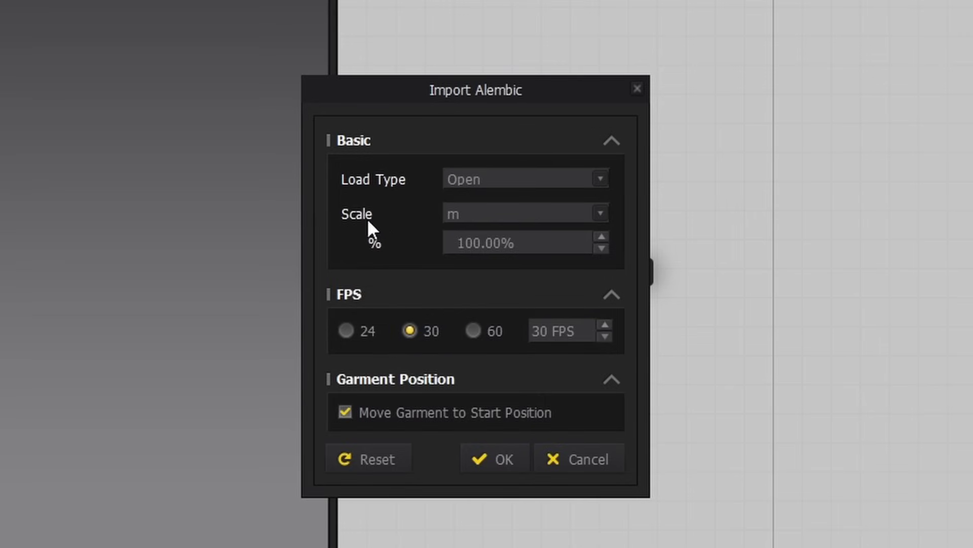
# Try m as the Alembic import scale, change it to cm (DAZ Studio), and import the character.
pyautogui.click(590, 215)
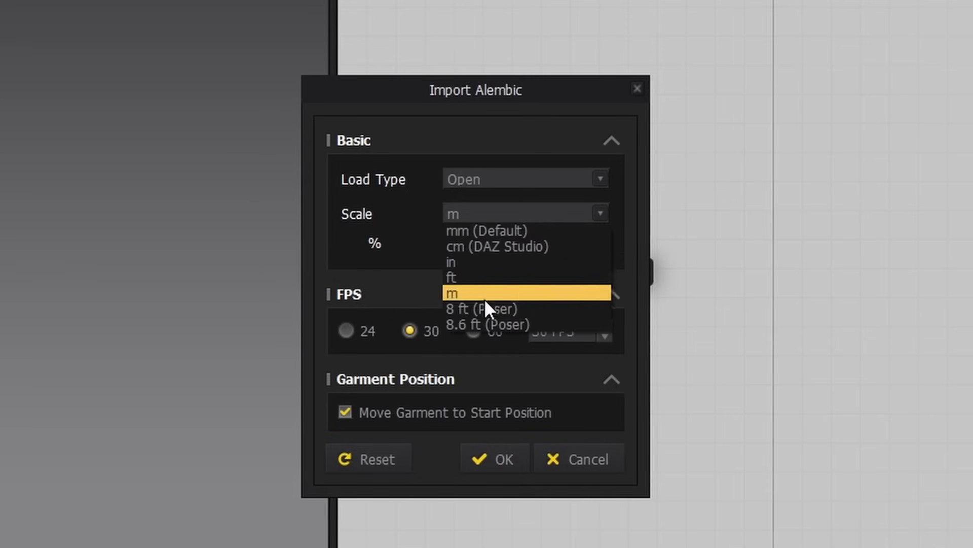
pyautogui.click(451, 293)
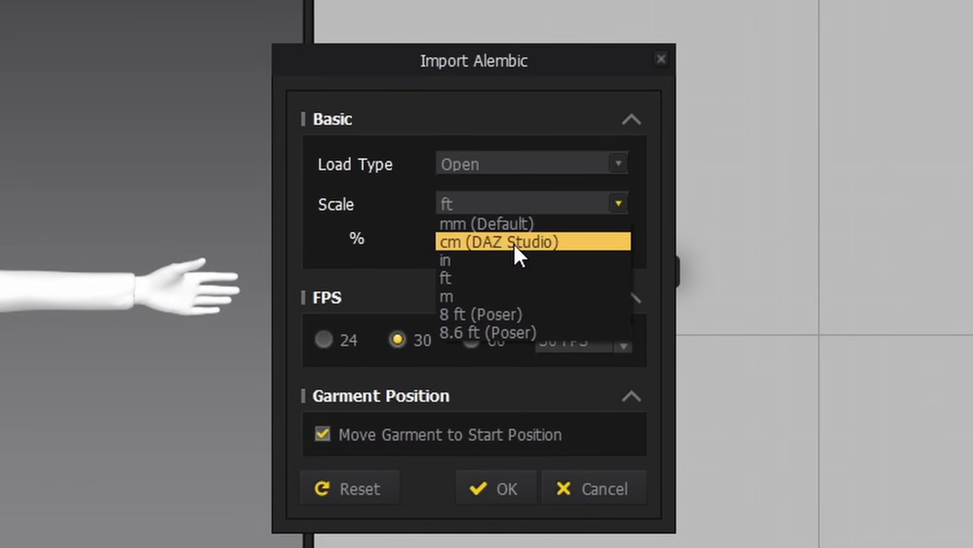
pyautogui.click(513, 242)
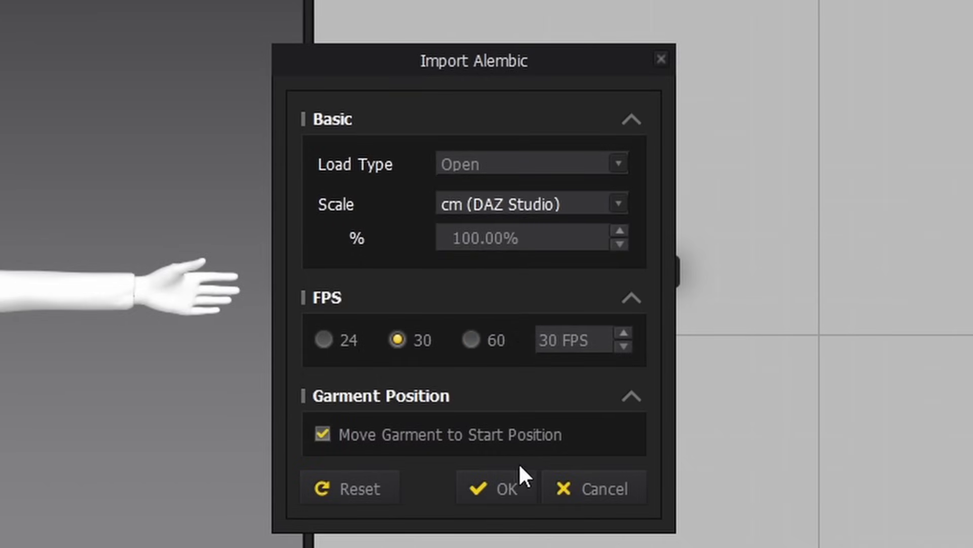
pyautogui.click(497, 486)
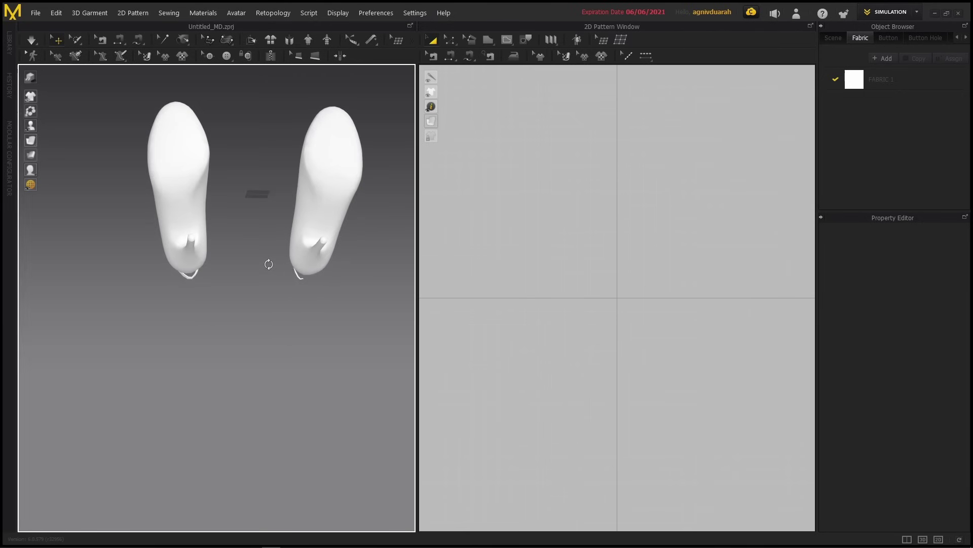
pyautogui.moveTo(269, 265)
pyautogui.mouseDown(button='right')
pyautogui.moveTo(267, 342)
pyautogui.moveTo(276, 268)
pyautogui.mouseUp(button='right')
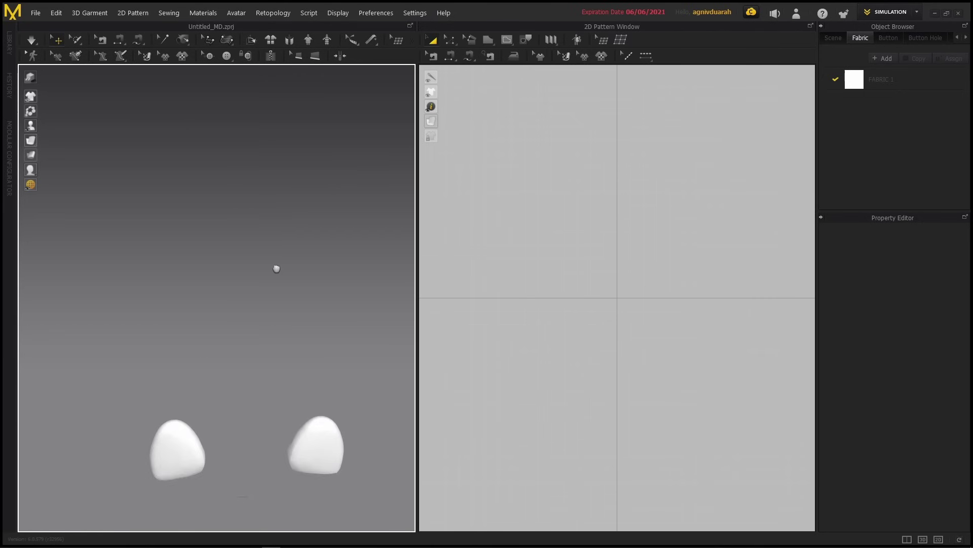
pyautogui.moveTo(276, 269); pyautogui.dragTo(286, 221, button='middle')
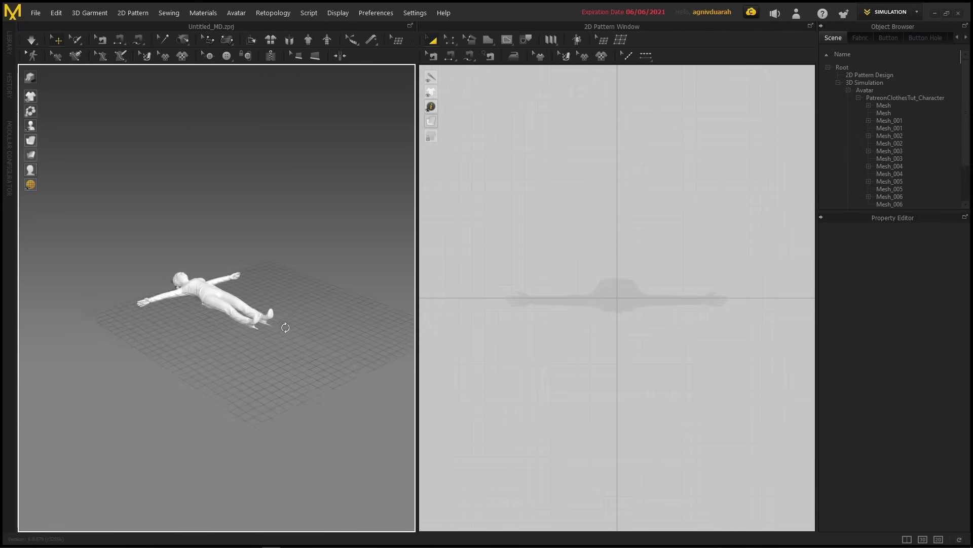
pyautogui.moveTo(284, 326); pyautogui.dragTo(321, 321, button='right')
pyautogui.scroll(3, 281, 355)
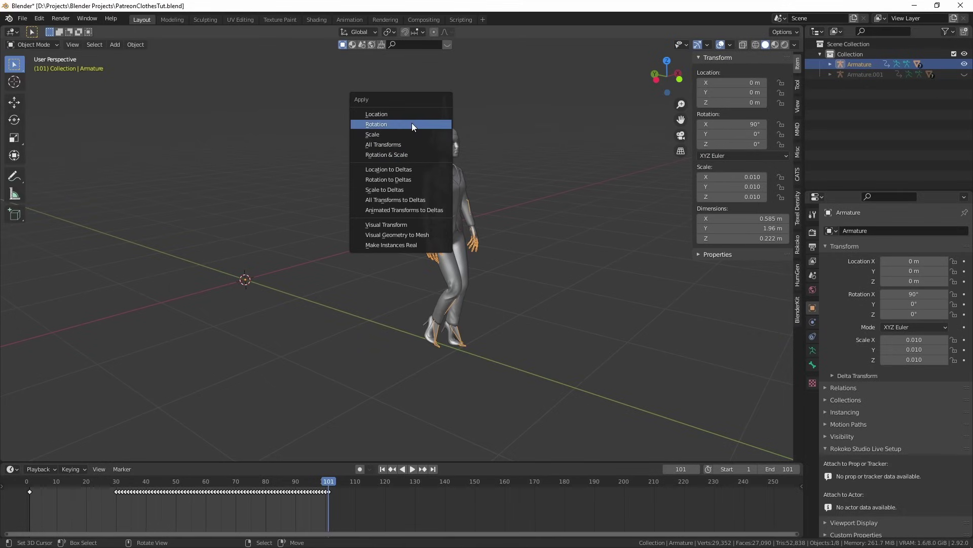
# Switch to Blender and apply the rotation of the walking armature and of all its character meshes.
pyautogui.click(412, 123)
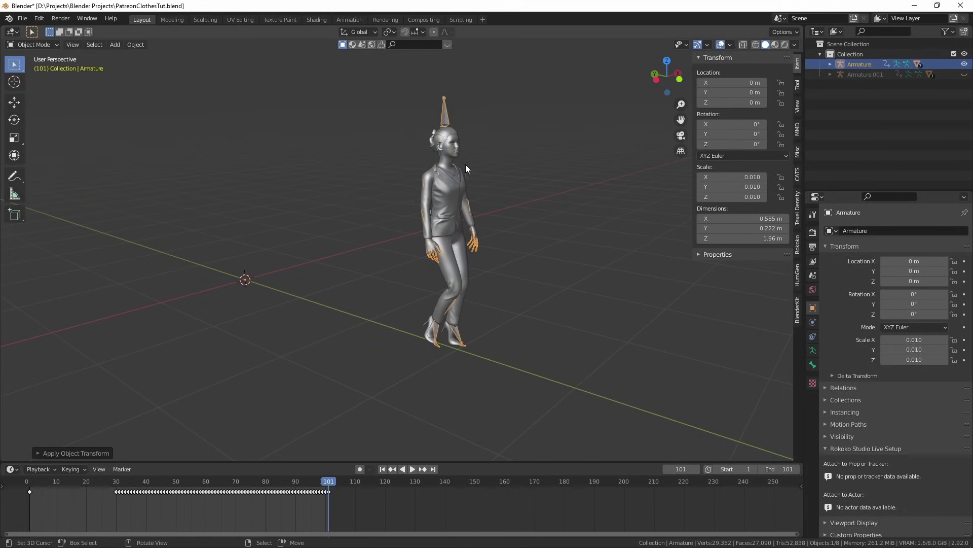
pyautogui.moveTo(362, 55); pyautogui.dragTo(512, 375)
pyautogui.hotkey('ctrl', 'a')
pyautogui.click(462, 182)
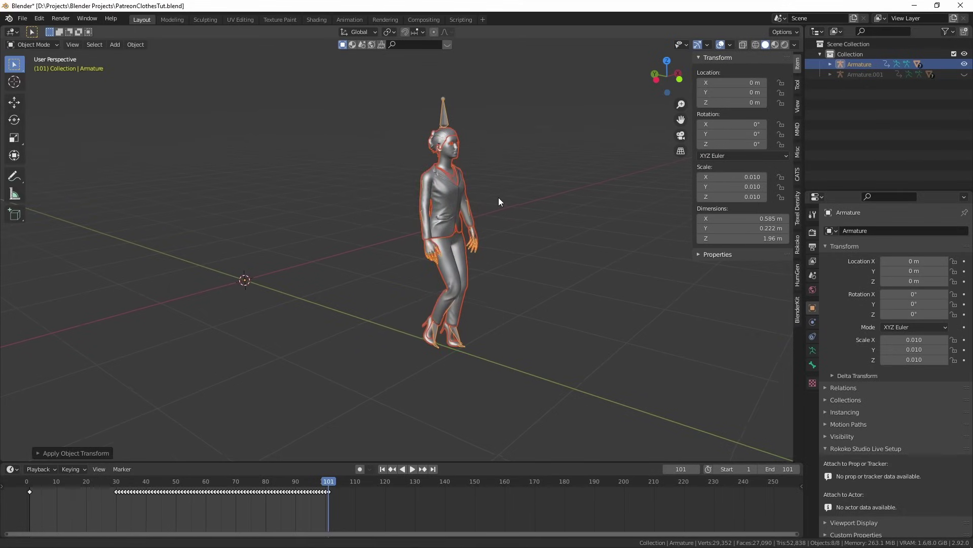
pyautogui.moveTo(499, 202); pyautogui.dragTo(533, 218, button='middle')
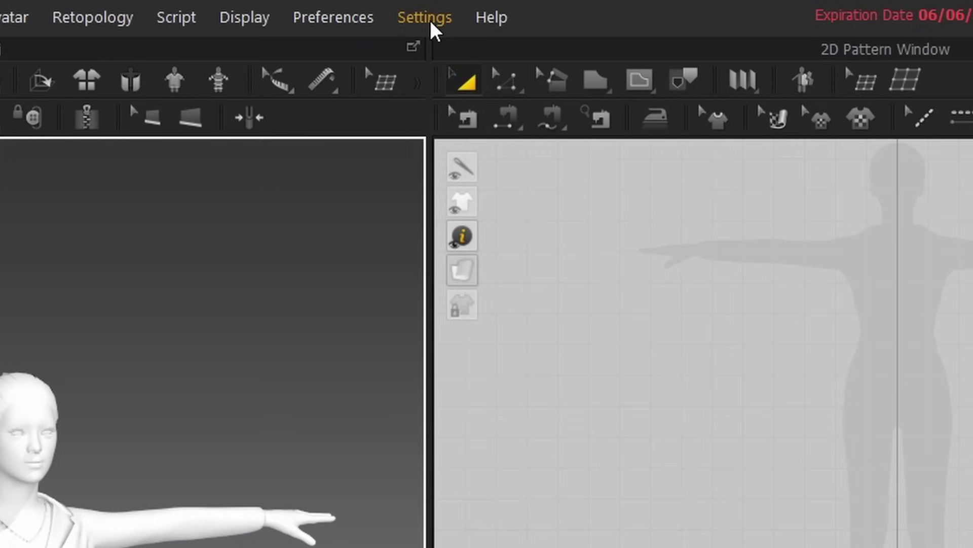
# Switch to Marvelous Designer and change the View Controls scheme in the user settings.
pyautogui.click(419, 16)
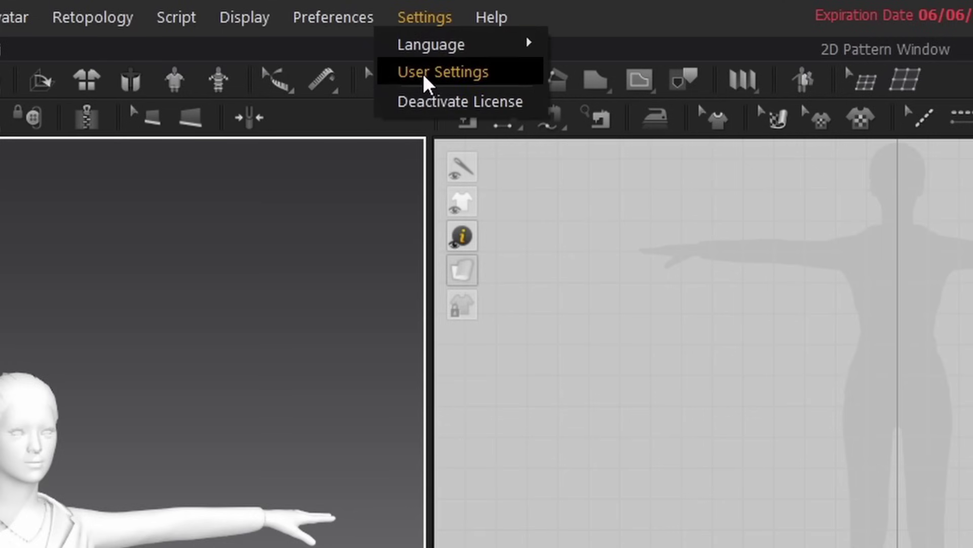
pyautogui.click(404, 77)
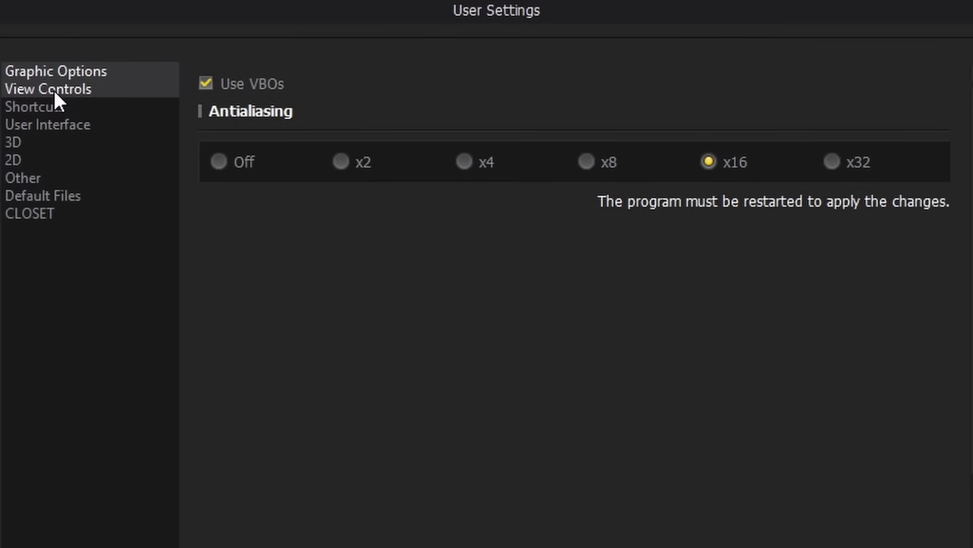
pyautogui.click(54, 91)
pyautogui.click(893, 87)
pyautogui.click(862, 137)
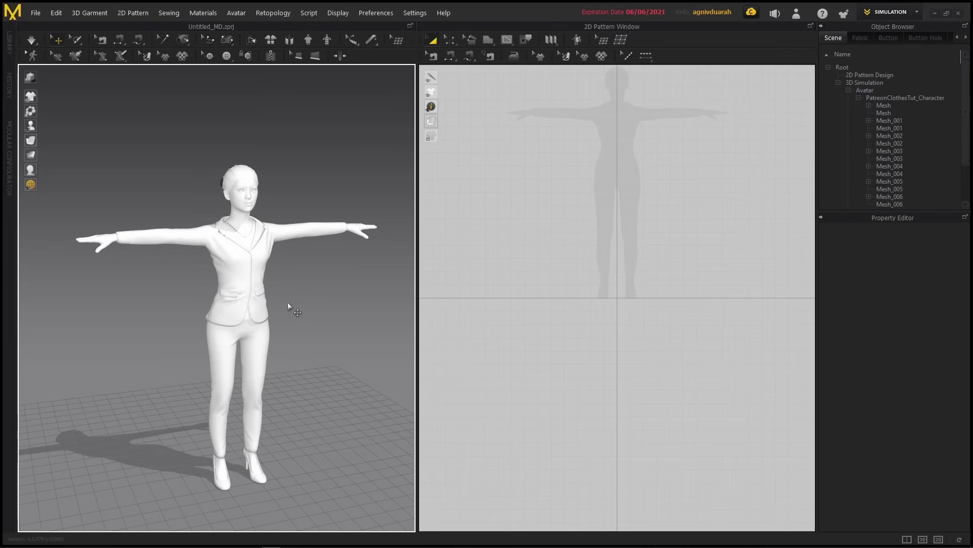
# Examine the imported avatar in the 3D view and its silhouette in the 2D pattern view.
pyautogui.keyDown('alt'); pyautogui.moveTo(289, 286); pyautogui.dragTo(245, 272); pyautogui.keyUp('alt')
pyautogui.moveTo(245, 272)
pyautogui.keyDown('alt'); pyautogui.mouseDown(button='middle')
pyautogui.moveTo(253, 285)
pyautogui.moveTo(240, 265)
pyautogui.mouseUp(button='middle'); pyautogui.keyUp('alt')
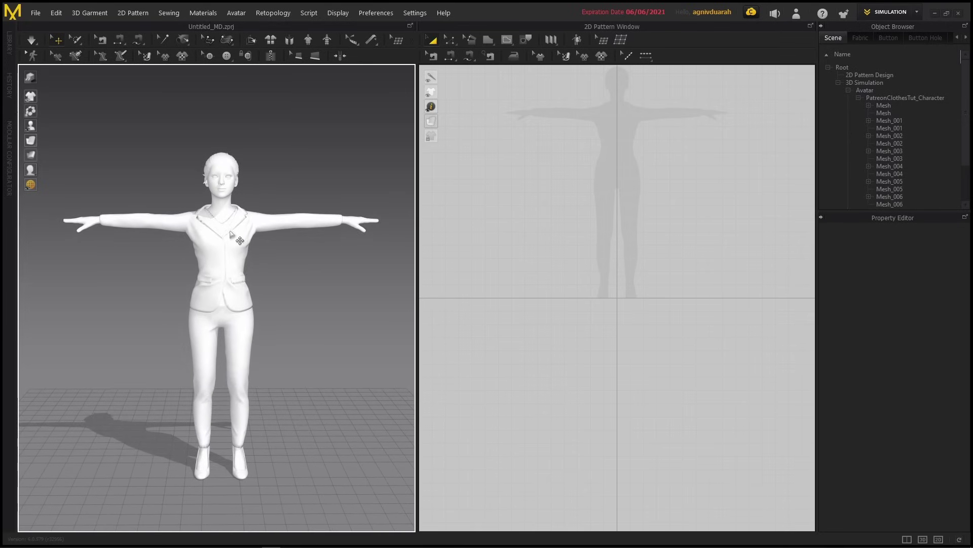
pyautogui.keyDown('alt'); pyautogui.moveTo(229, 229); pyautogui.dragTo(217, 177, button='right'); pyautogui.keyUp('alt')
pyautogui.scroll(5, 262, 225)
pyautogui.scroll(-5, 253, 213)
pyautogui.scroll(1, 234, 189)
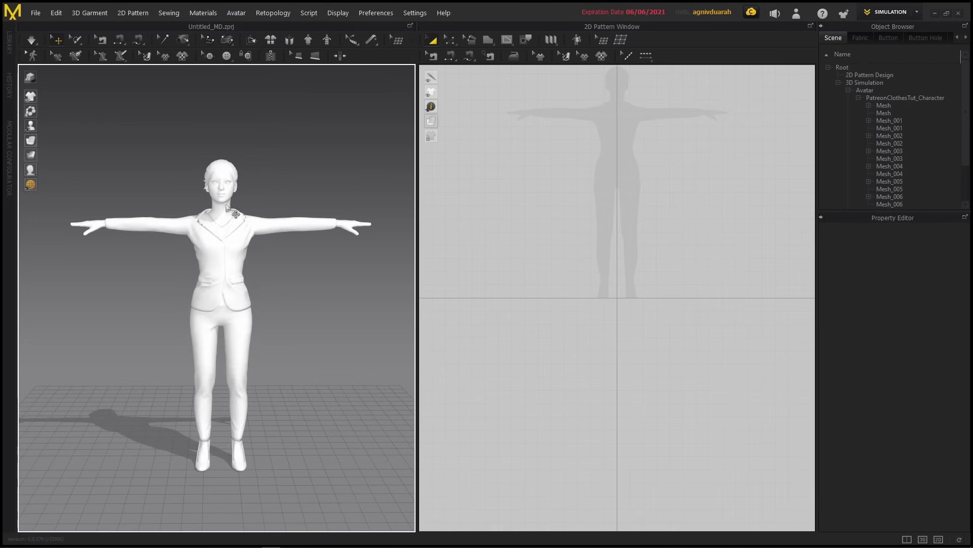
pyautogui.keyDown('alt'); pyautogui.moveTo(217, 190); pyautogui.dragTo(232, 237); pyautogui.keyUp('alt')
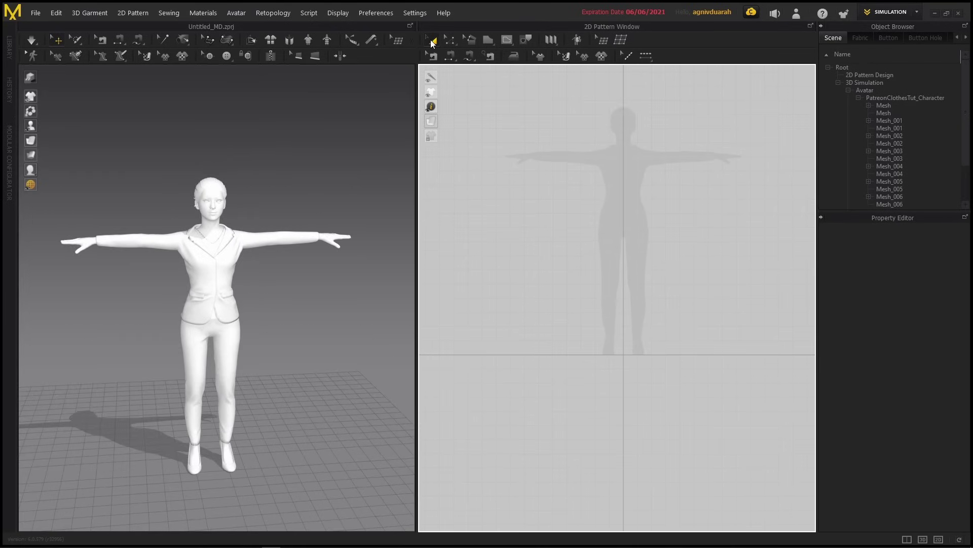
pyautogui.moveTo(640, 308); pyautogui.dragTo(639, 377, button='middle')
pyautogui.scroll(4, 637, 315)
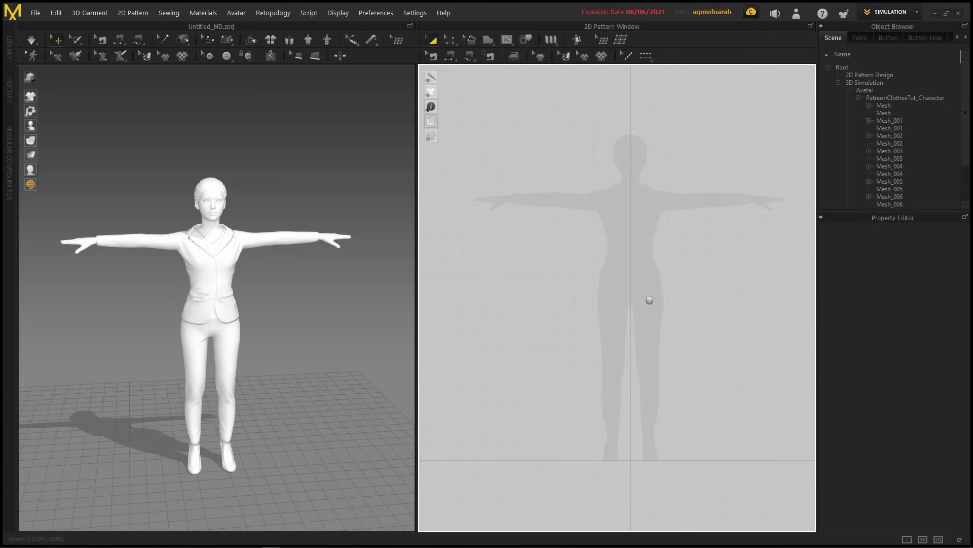
pyautogui.scroll(-2, 641, 300)
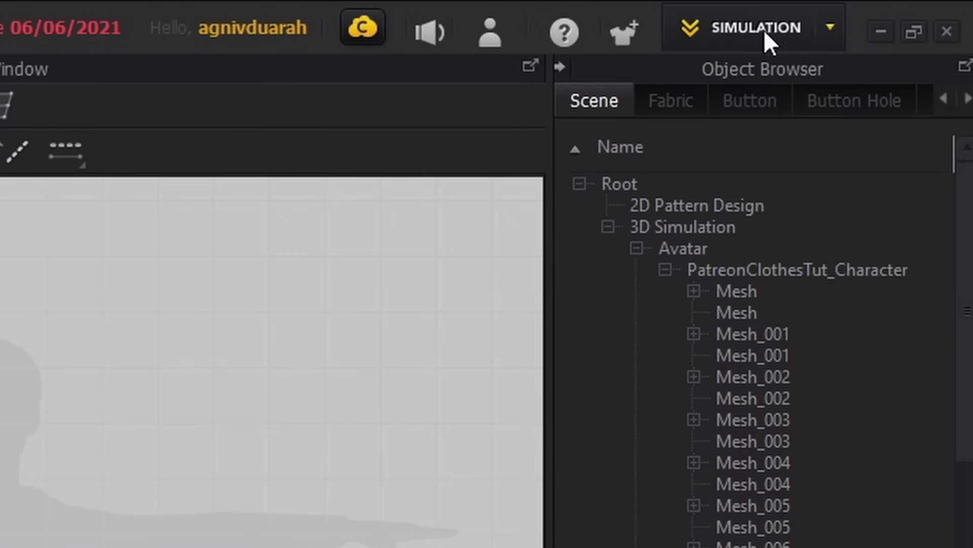
# Switch to the Animation workspace, play the avatar's walk animation on a loop, and set the playback mode to Real Time.
pyautogui.click(766, 33)
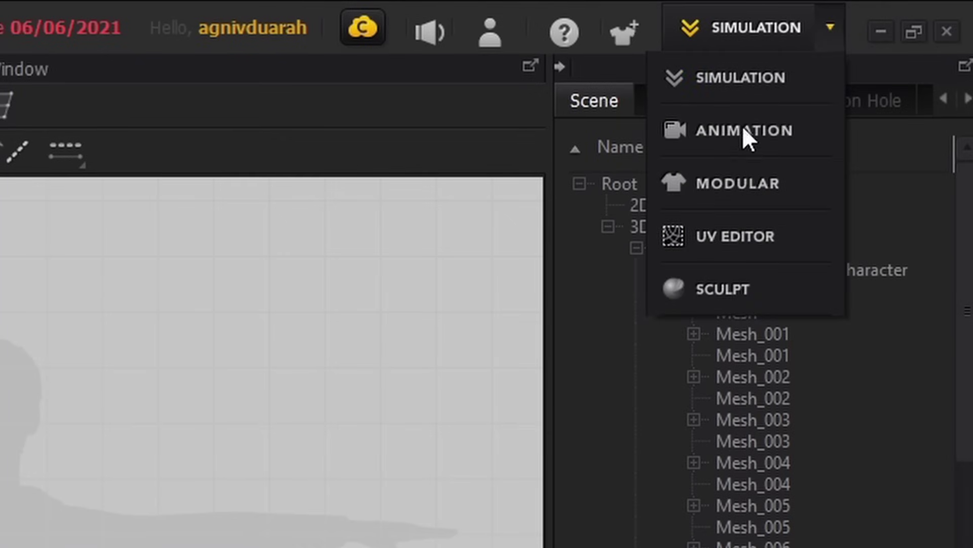
pyautogui.click(730, 131)
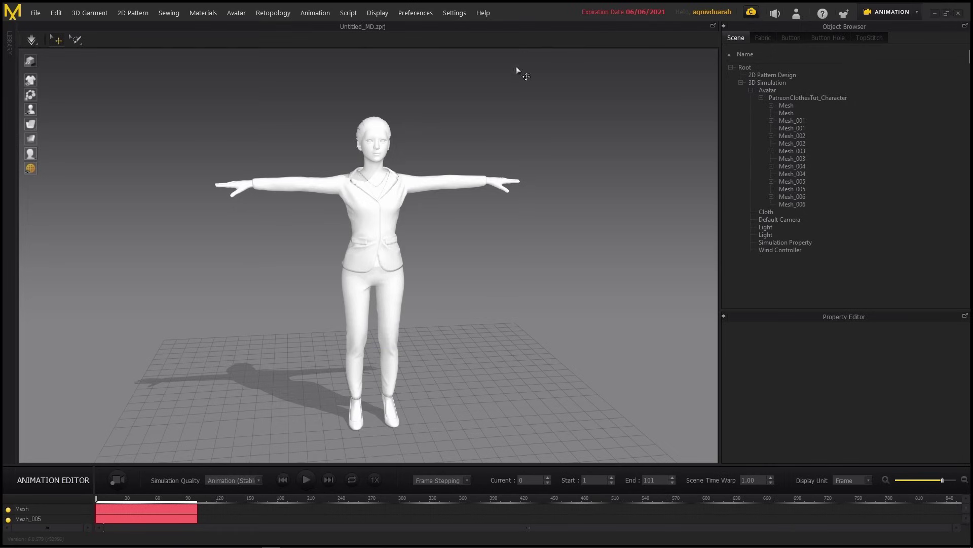
pyautogui.click(304, 479)
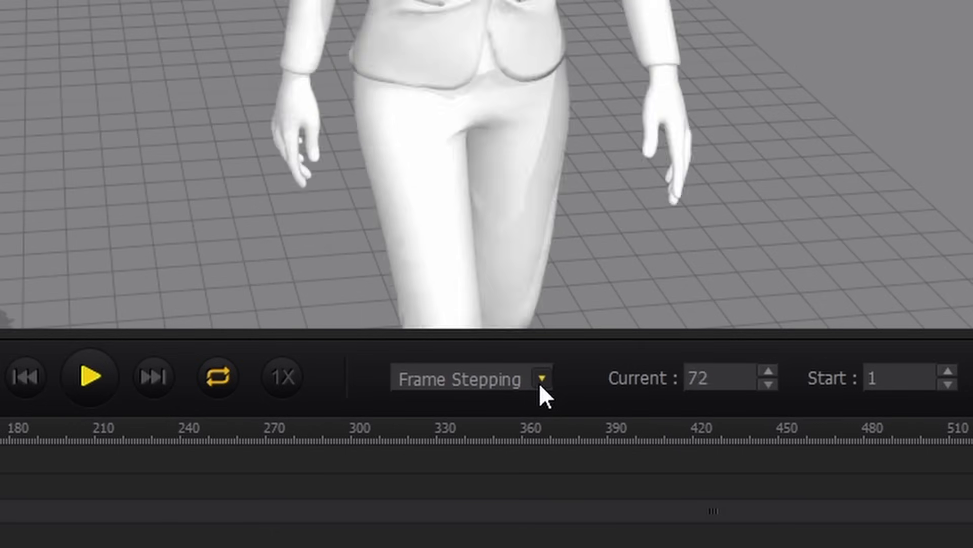
pyautogui.click(541, 379)
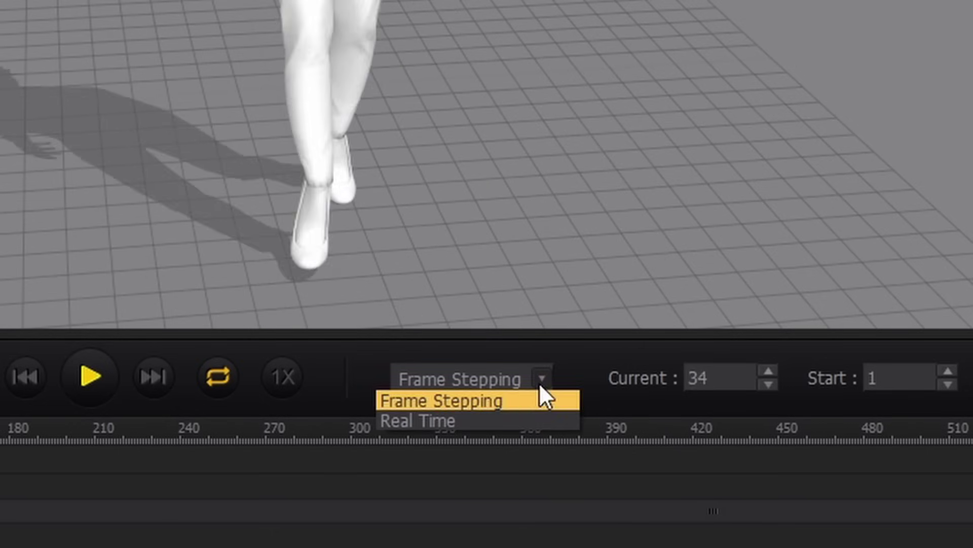
pyautogui.click(431, 420)
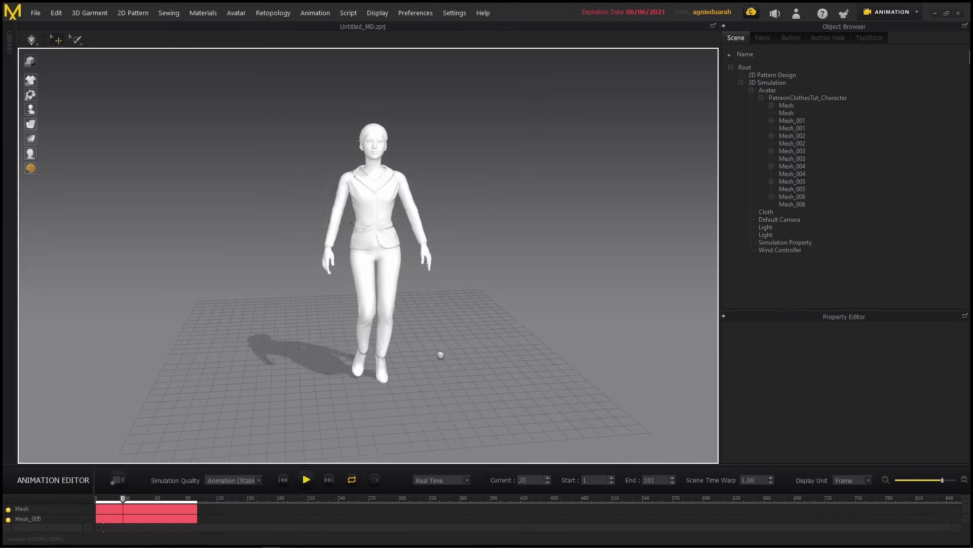
# Stop the animation at its T-pose start and return to the Simulation workspace.
pyautogui.moveTo(440, 355)
pyautogui.mouseDown(button='right')
pyautogui.moveTo(449, 360)
pyautogui.moveTo(430, 354)
pyautogui.mouseUp(button='right')
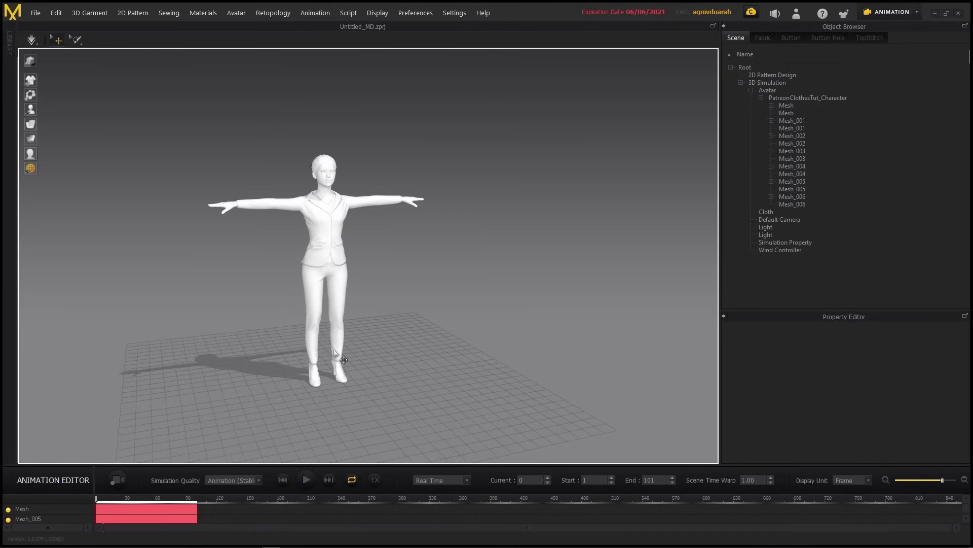
pyautogui.scroll(2, 379, 321)
pyautogui.moveTo(380, 321); pyautogui.dragTo(345, 344, button='right')
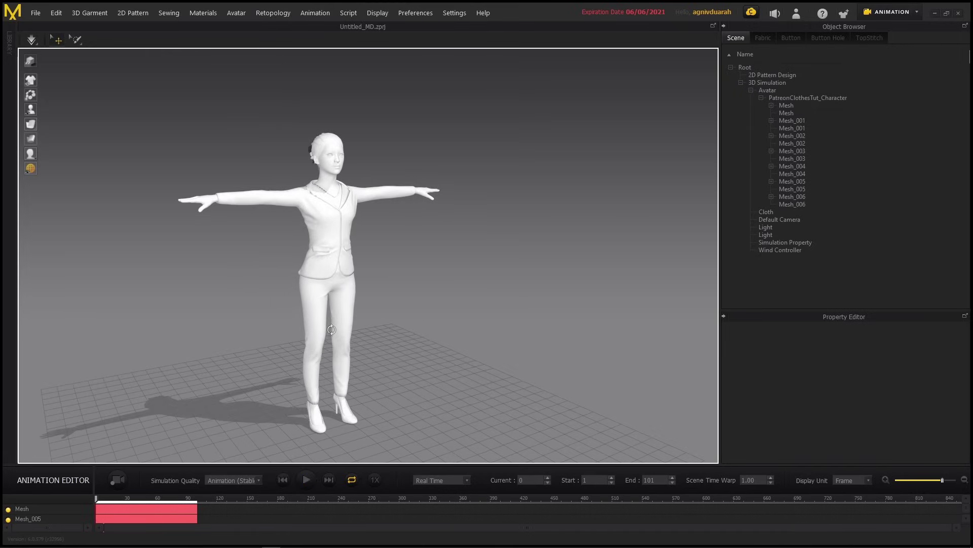
pyautogui.moveTo(344, 344); pyautogui.dragTo(377, 347, button='middle')
pyautogui.moveTo(376, 347); pyautogui.dragTo(381, 348, button='middle')
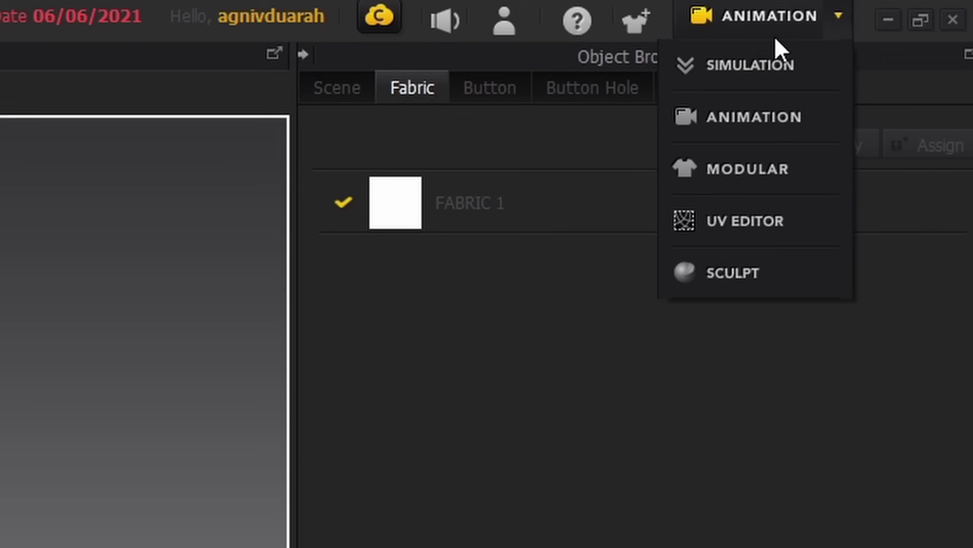
pyautogui.click(773, 64)
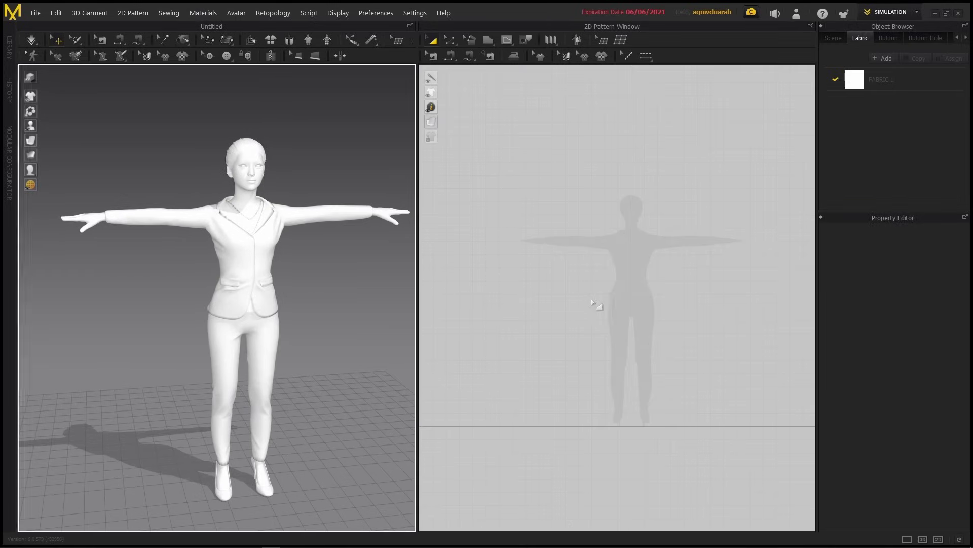
# Draw half of a long-sleeved dress as a polygon pattern up to the silhouette's centre line, with a sleeve end about 15 cm and hem about 39 cm.
pyautogui.moveTo(648, 306); pyautogui.dragTo(609, 289, button='middle')
pyautogui.scroll(3, 609, 289)
pyautogui.moveTo(597, 254); pyautogui.dragTo(637, 263, button='middle')
pyautogui.click(488, 40)
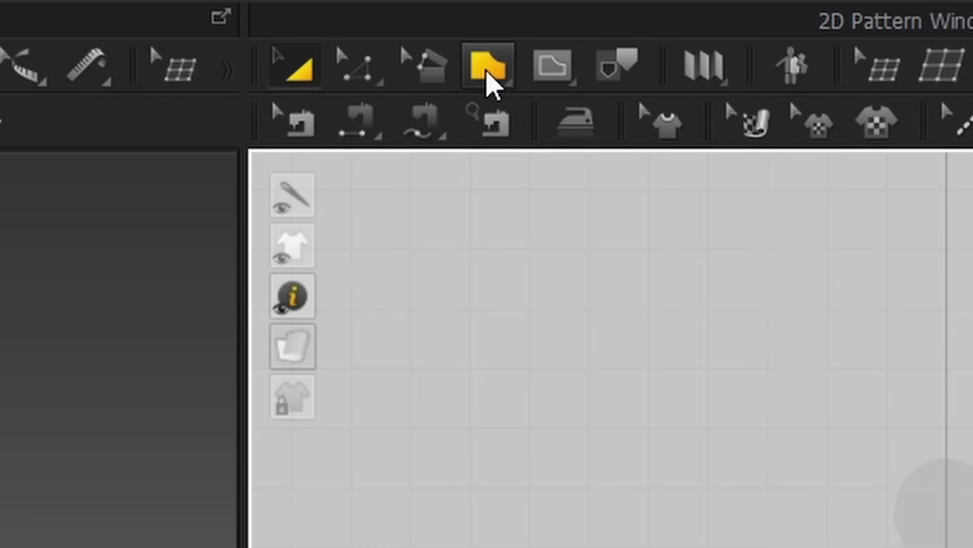
pyautogui.click(487, 76)
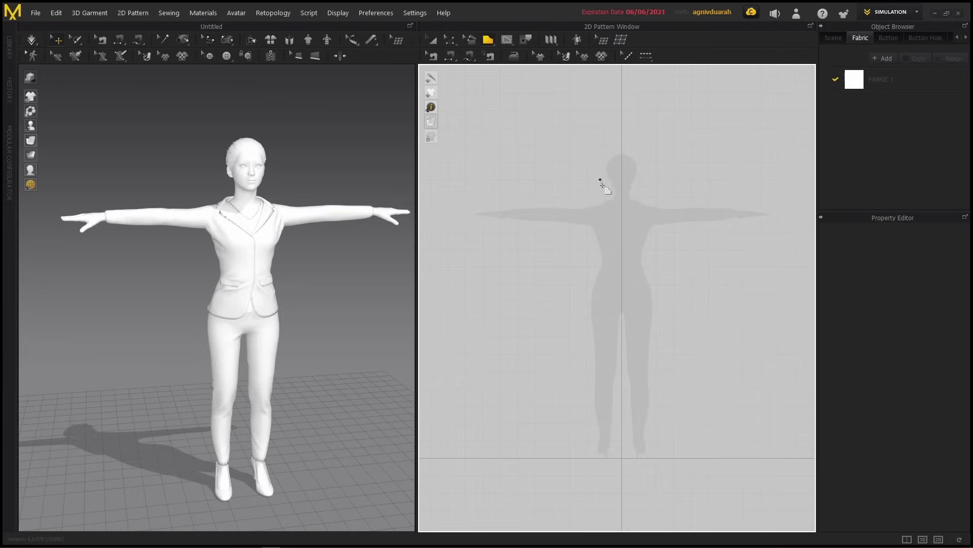
pyautogui.scroll(3, 607, 200)
pyautogui.moveTo(606, 200); pyautogui.dragTo(616, 172, button='middle')
pyautogui.click(636, 170)
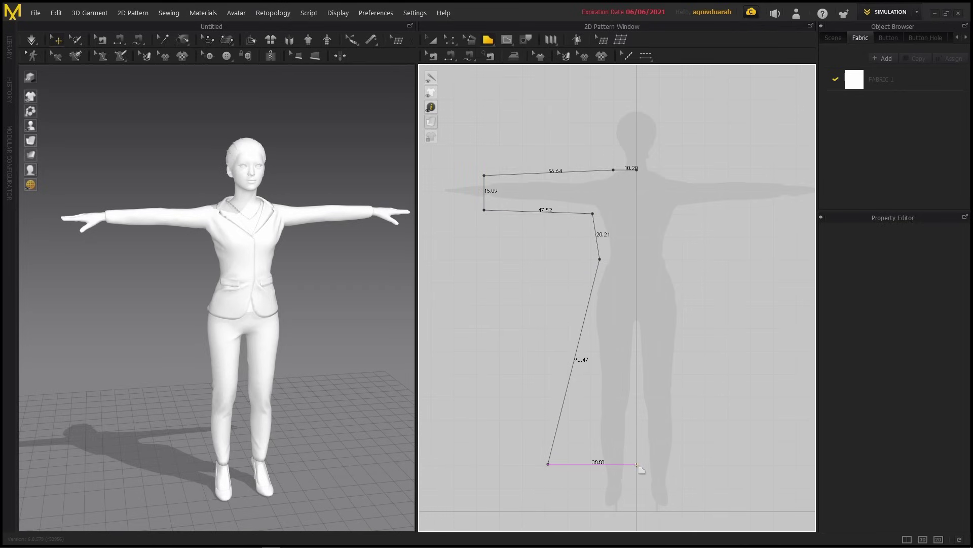
pyautogui.click(637, 171)
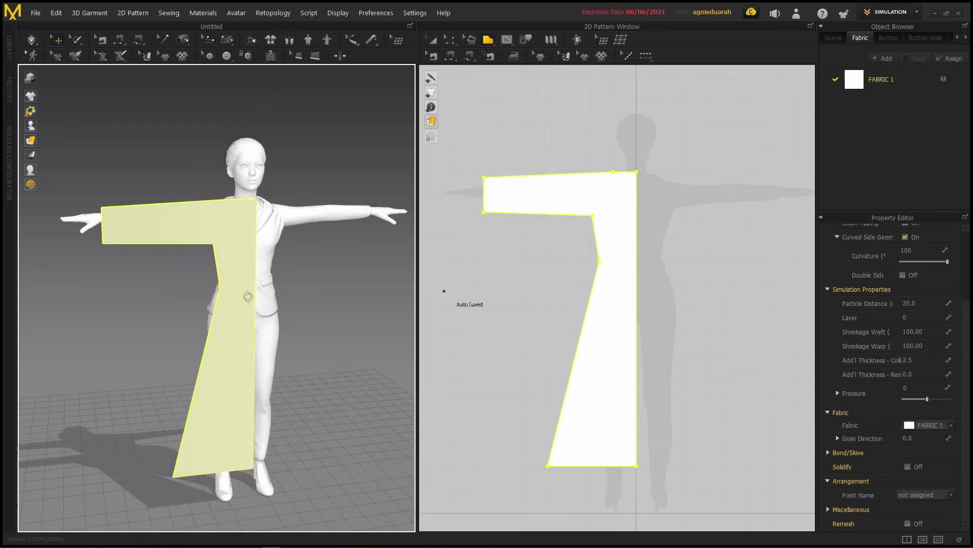
pyautogui.moveTo(254, 289)
pyautogui.mouseDown(button='right')
pyautogui.moveTo(293, 326)
pyautogui.moveTo(196, 300)
pyautogui.moveTo(261, 289)
pyautogui.mouseUp(button='right')
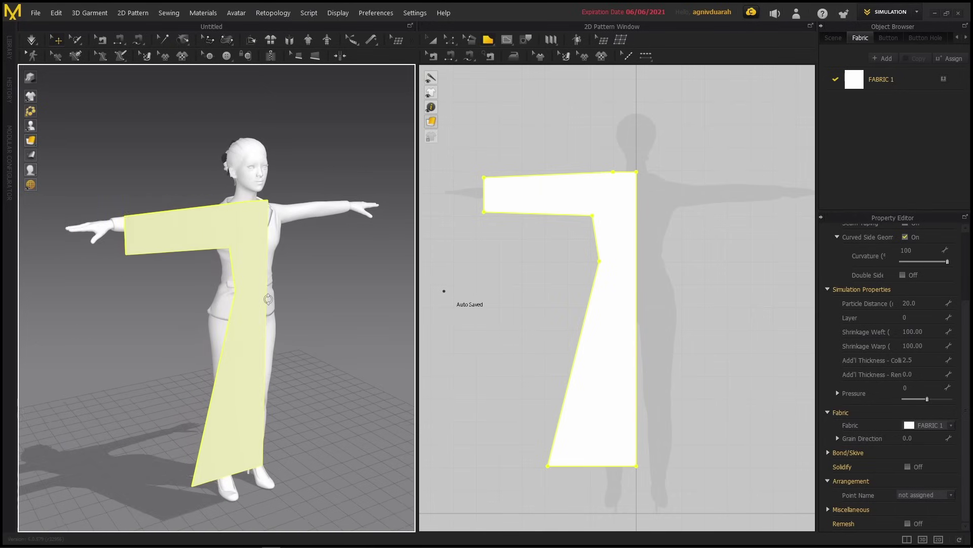
# Unfold the half dress pattern across its vertical centre edge into a full symmetric dress front.
pyautogui.moveTo(649, 252); pyautogui.dragTo(629, 251, button='right')
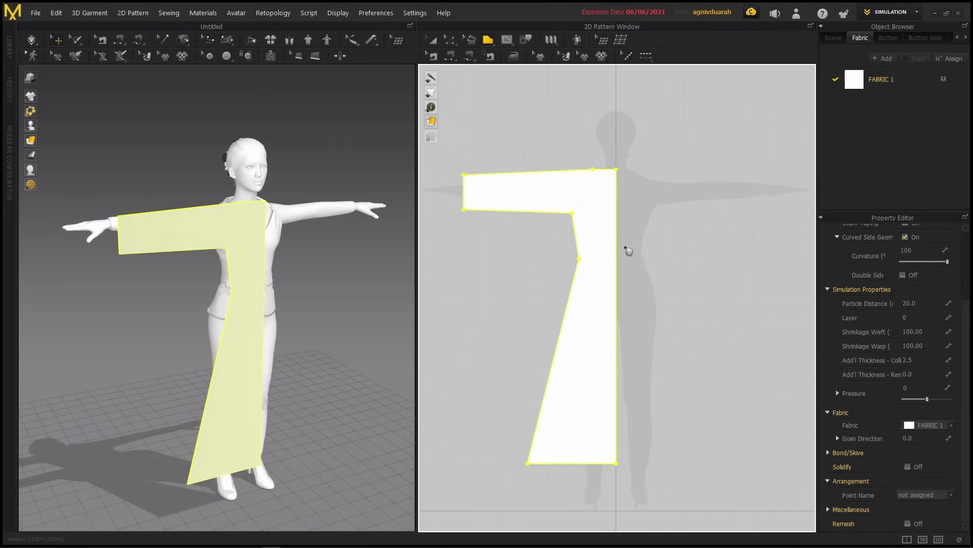
pyautogui.click(451, 40)
pyautogui.click(618, 229)
pyautogui.rightClick(618, 229)
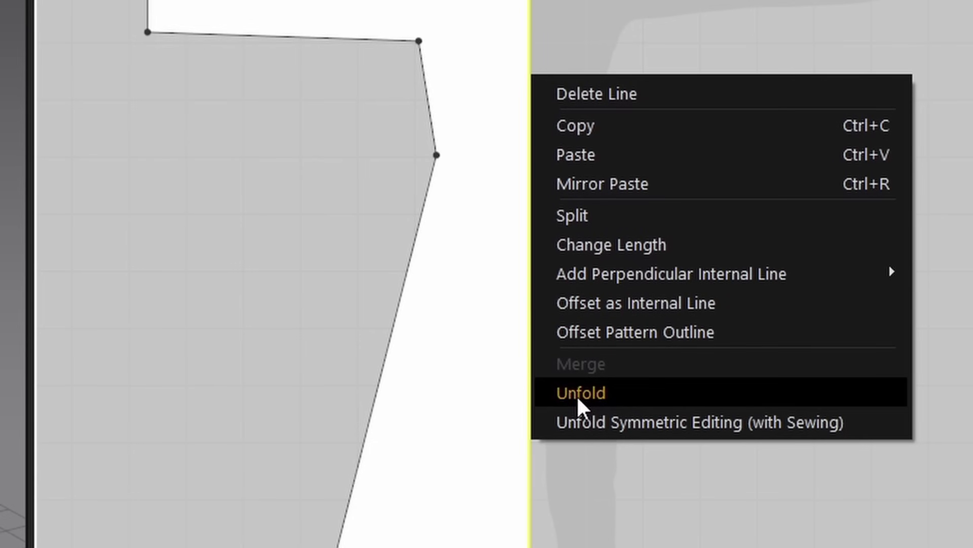
pyautogui.click(578, 395)
pyautogui.moveTo(303, 331); pyautogui.dragTo(287, 339, button='right')
pyautogui.moveTo(633, 291)
pyautogui.mouseDown(button='middle')
pyautogui.moveTo(615, 295)
pyautogui.moveTo(647, 278)
pyautogui.mouseUp(button='middle')
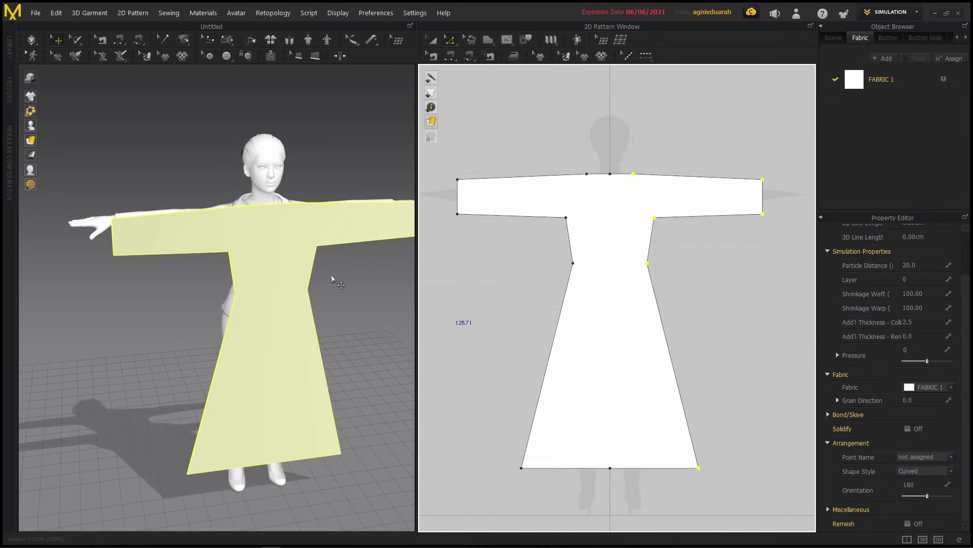
# Delete the centre point on the neckline edge of the dress pattern.
pyautogui.moveTo(332, 278)
pyautogui.mouseDown(button='right')
pyautogui.moveTo(324, 287)
pyautogui.moveTo(316, 275)
pyautogui.mouseUp(button='right')
pyautogui.moveTo(611, 175); pyautogui.dragTo(615, 193, button='middle')
pyautogui.click(622, 197)
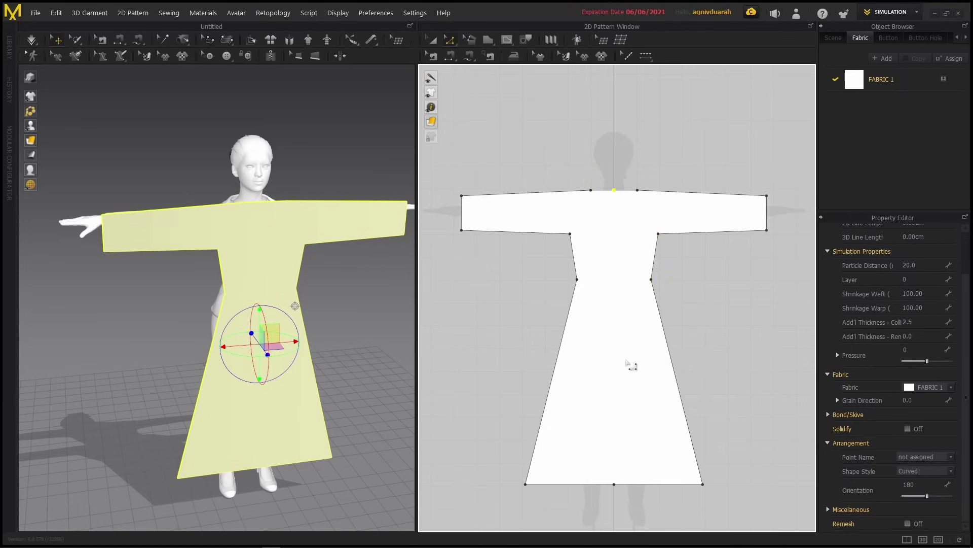
pyautogui.click(622, 257)
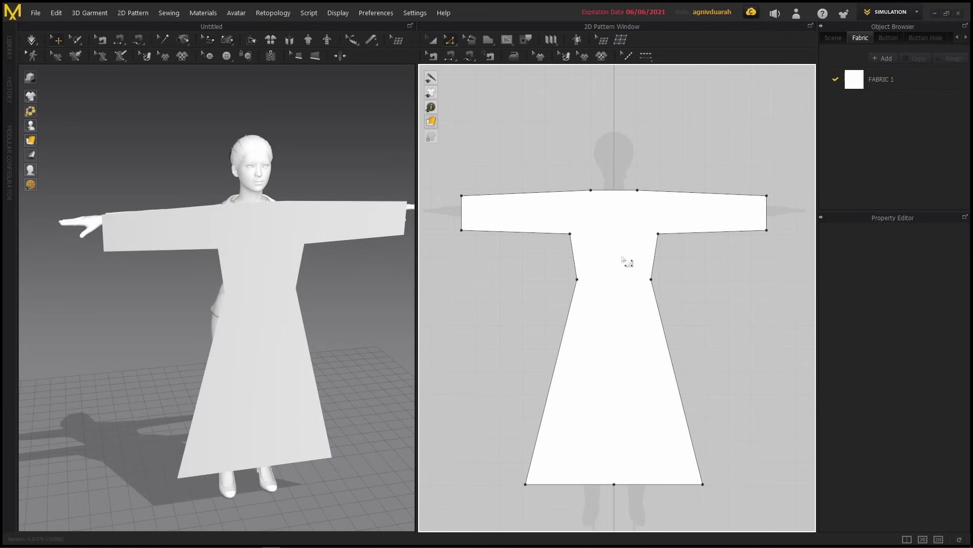
# Curve the neckline edge downward between the two shoulder points with Edit Curvature.
pyautogui.click(451, 43)
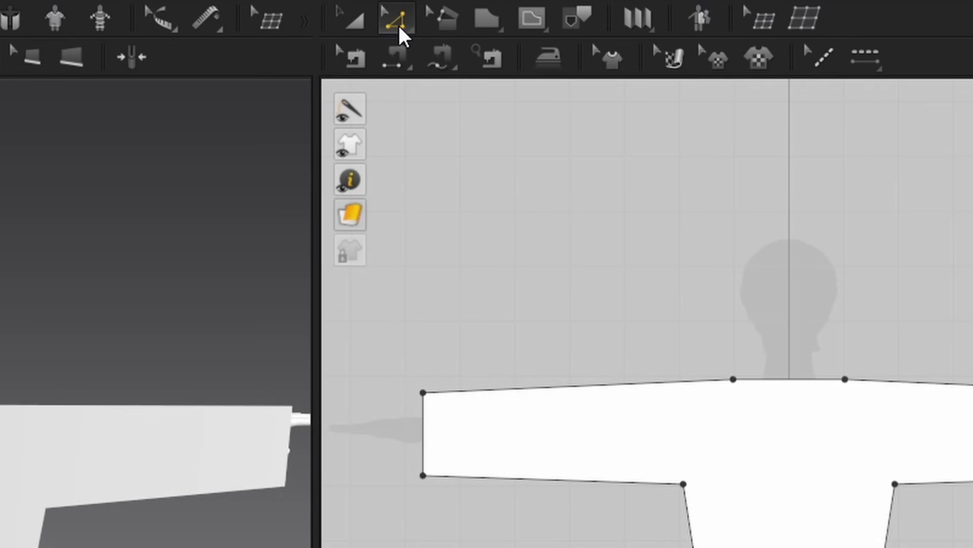
pyautogui.click(399, 27)
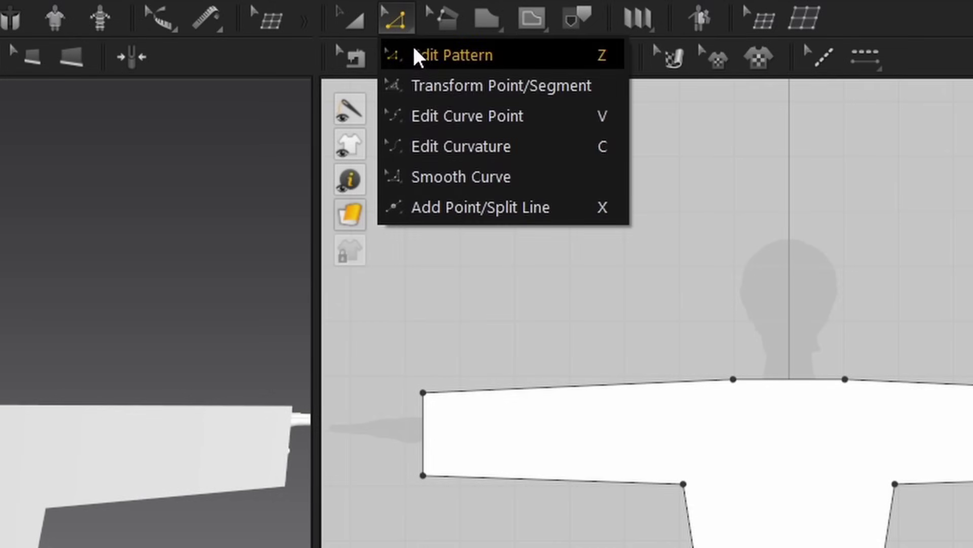
pyautogui.click(461, 148)
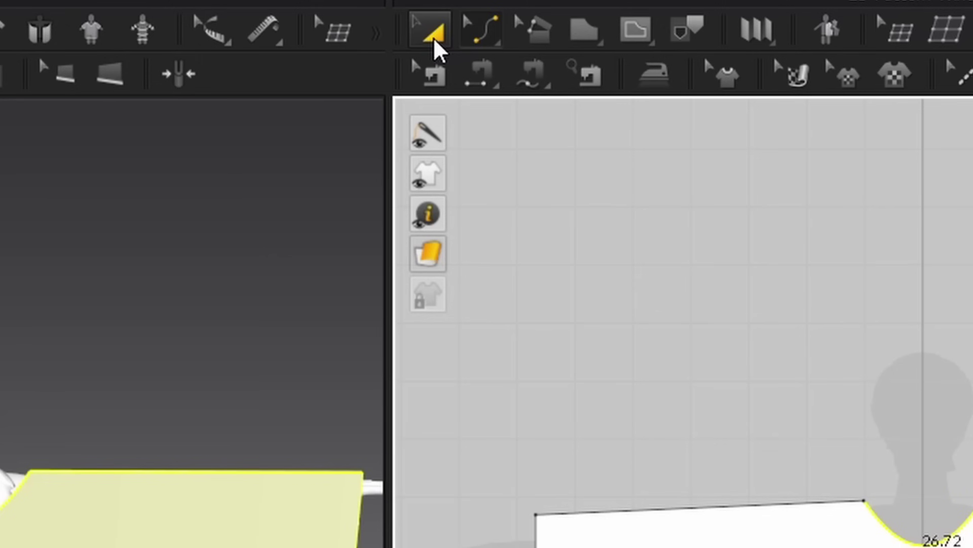
# Copy the whole dress pattern and paste it level with the original, about 161 cm to the side.
pyautogui.click(439, 48)
pyautogui.click(632, 352)
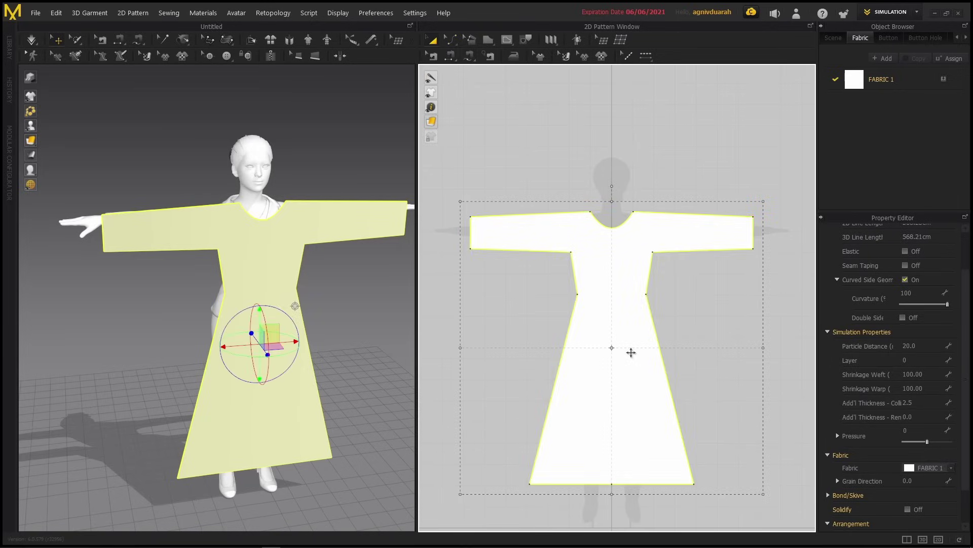
pyautogui.scroll(-4, 631, 353)
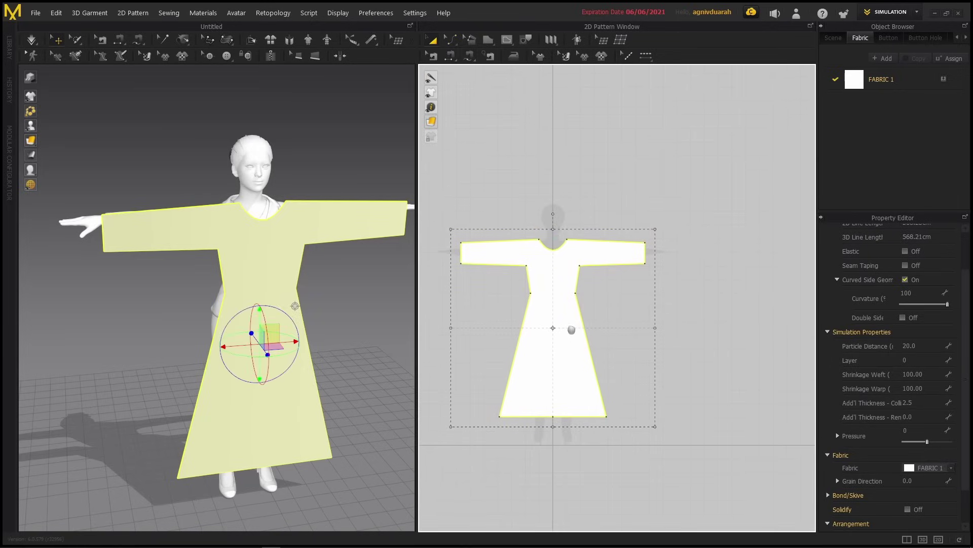
pyautogui.hotkey('ctrl', 'c')
pyautogui.hotkey('ctrl', 'v')
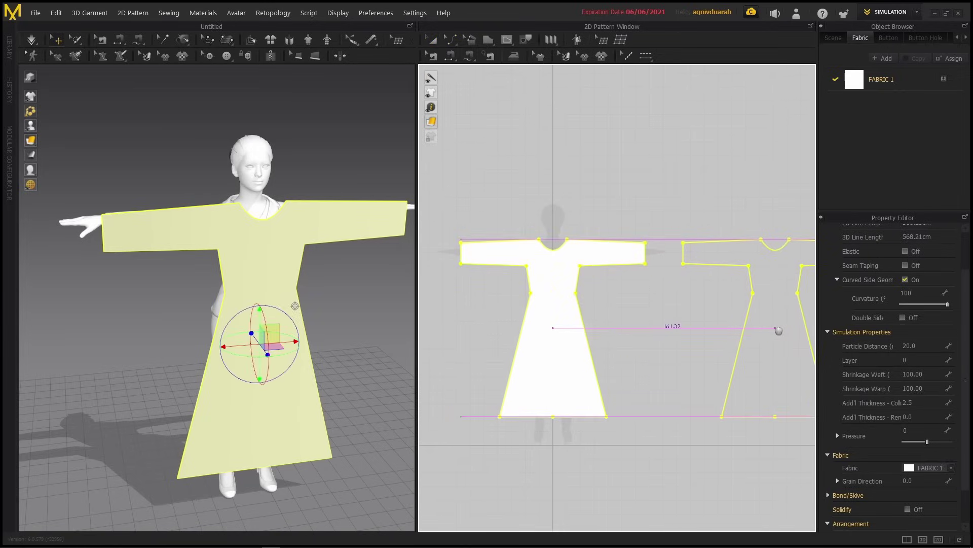
pyautogui.click(775, 328)
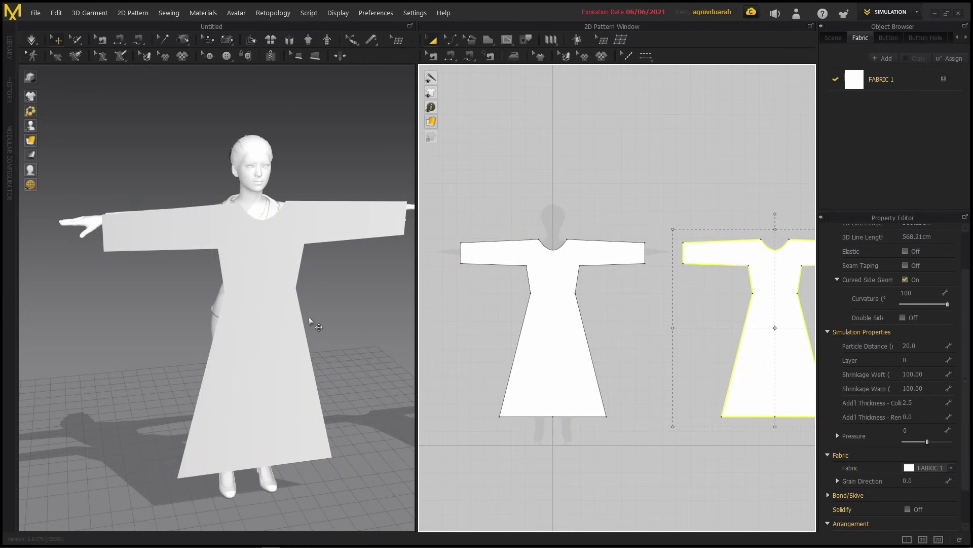
# Move the copied dress pattern in the 3D view to just behind the avatar's back.
pyautogui.moveTo(310, 321); pyautogui.dragTo(339, 329, button='right')
pyautogui.click(341, 269)
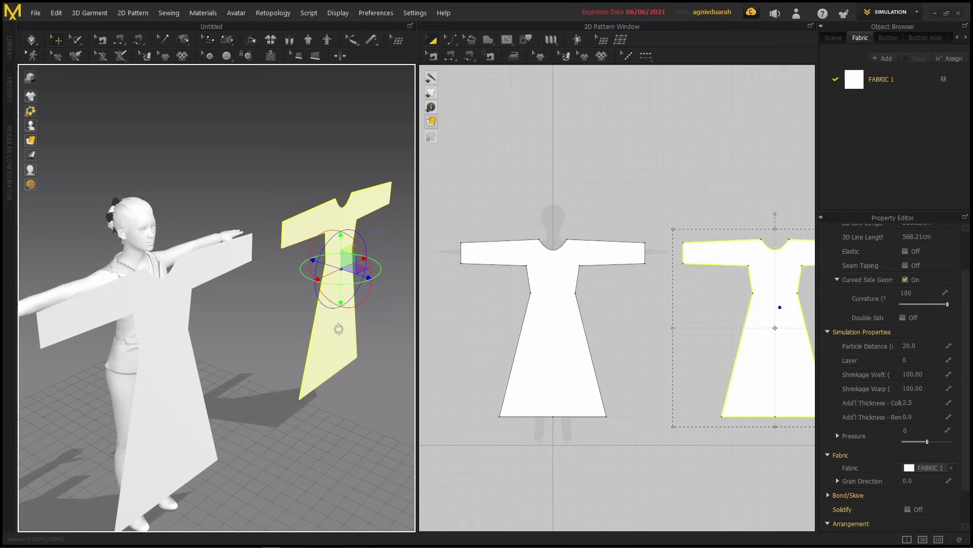
pyautogui.moveTo(365, 270); pyautogui.dragTo(148, 339)
pyautogui.moveTo(212, 304); pyautogui.dragTo(253, 340, button='right')
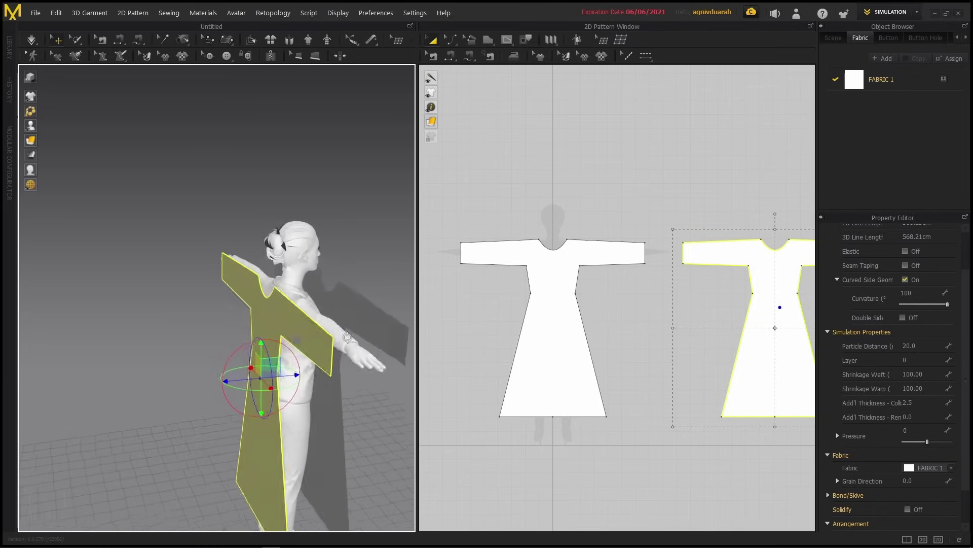
pyautogui.moveTo(347, 337); pyautogui.dragTo(196, 267, button='right')
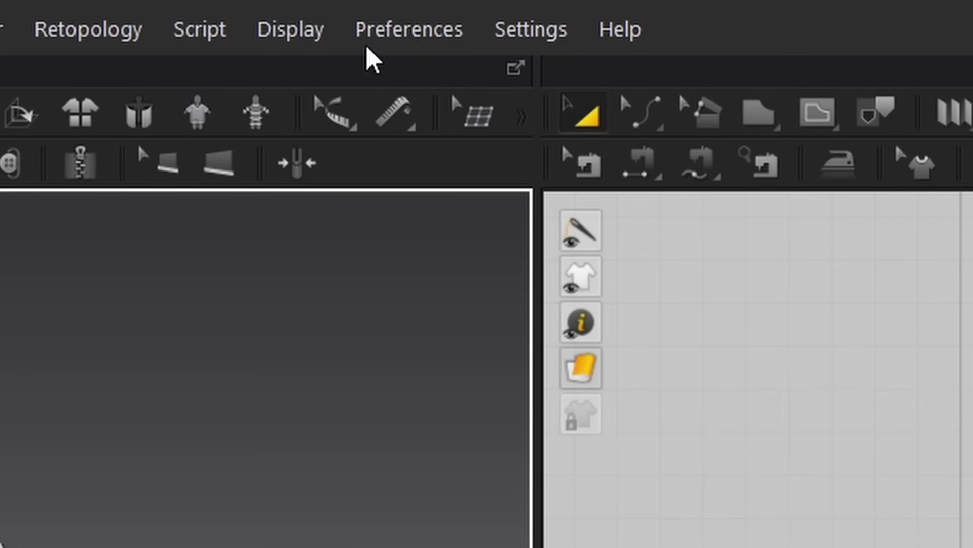
# Set the gizmo orientation to World Coordinate.
pyautogui.click(375, 15)
pyautogui.moveTo(389, 76)
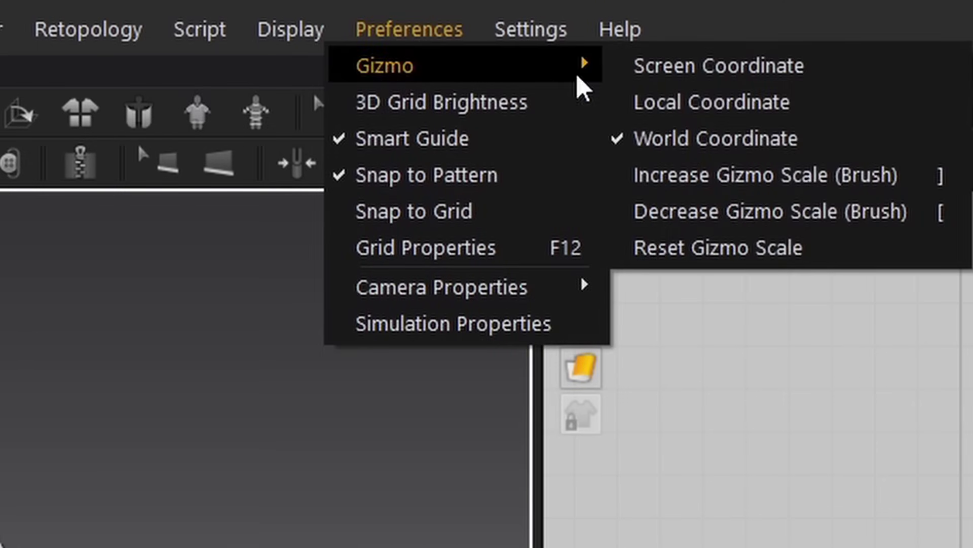
pyautogui.click(680, 148)
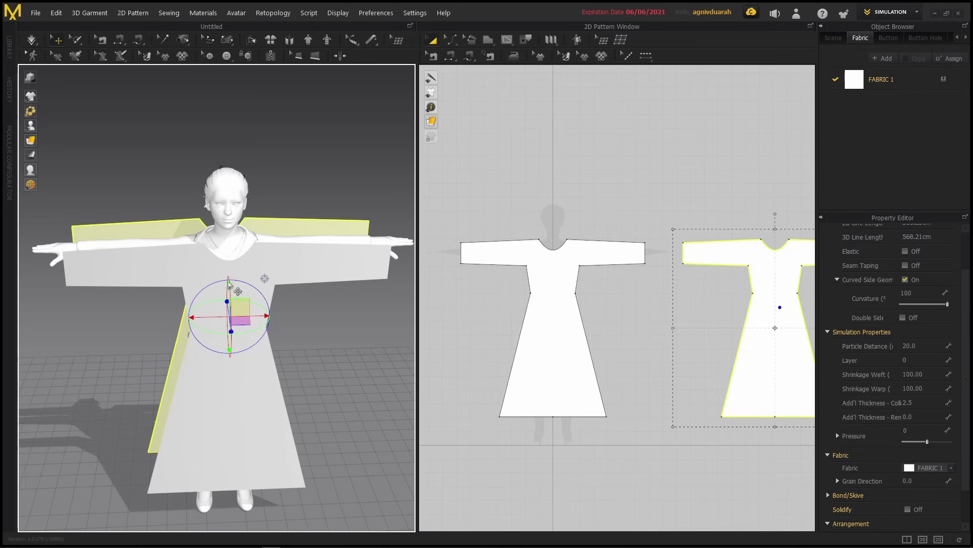
# Select the front dress pattern, briefly run the simulation on the unsewn pieces, and undo it.
pyautogui.moveTo(238, 291)
pyautogui.mouseDown(button='right')
pyautogui.moveTo(341, 283)
pyautogui.moveTo(343, 245)
pyautogui.moveTo(244, 290)
pyautogui.mouseUp(button='right')
pyautogui.press('2')
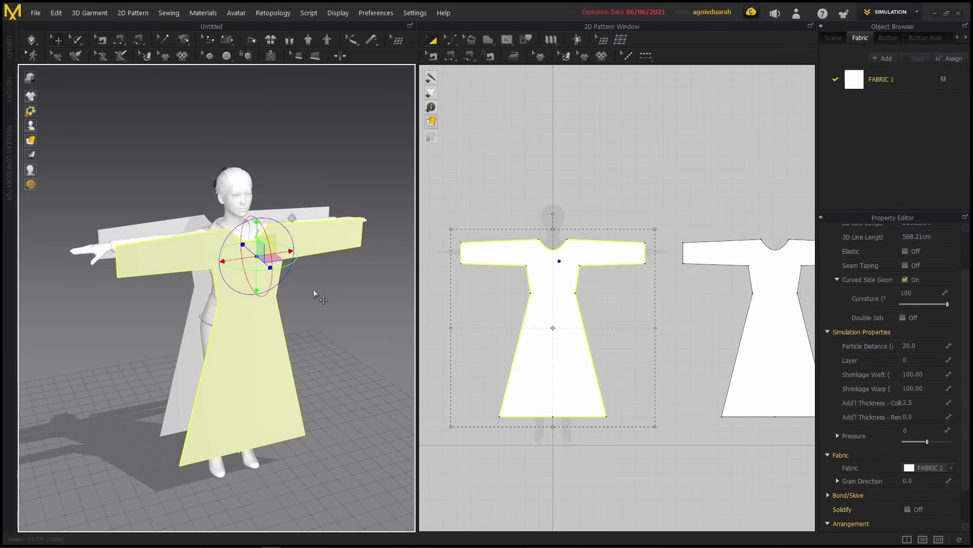
pyautogui.press('space')
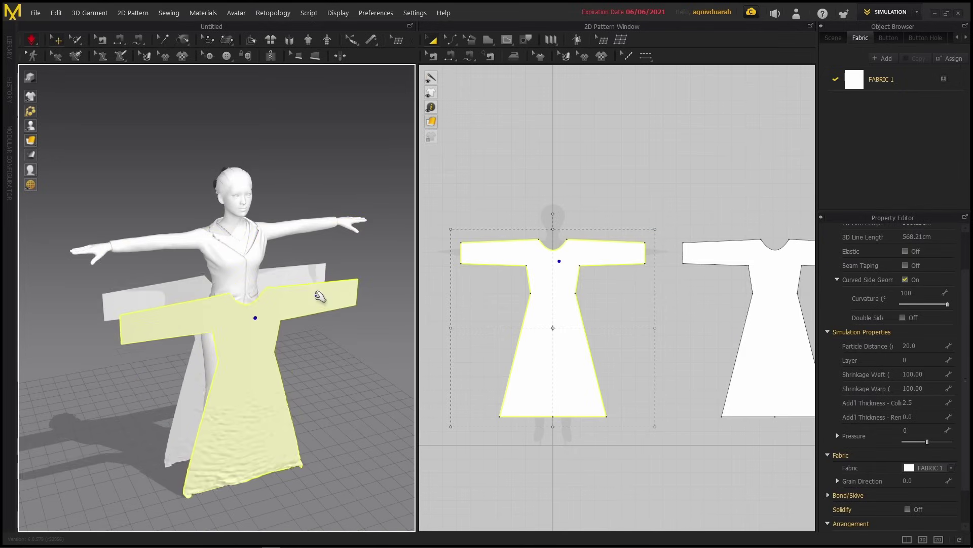
pyautogui.press('space')
pyautogui.hotkey('ctrl', 'z')
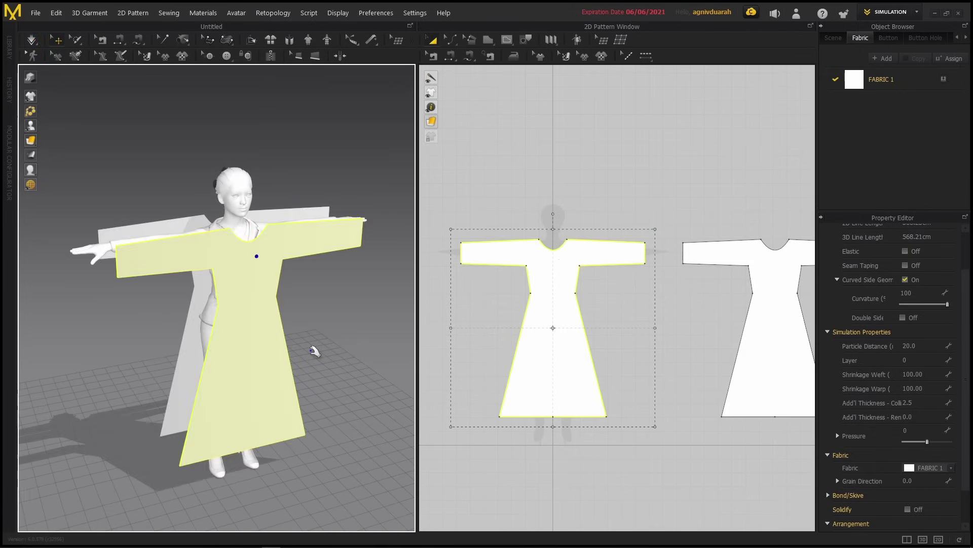
pyautogui.moveTo(315, 279); pyautogui.dragTo(178, 219, button='right')
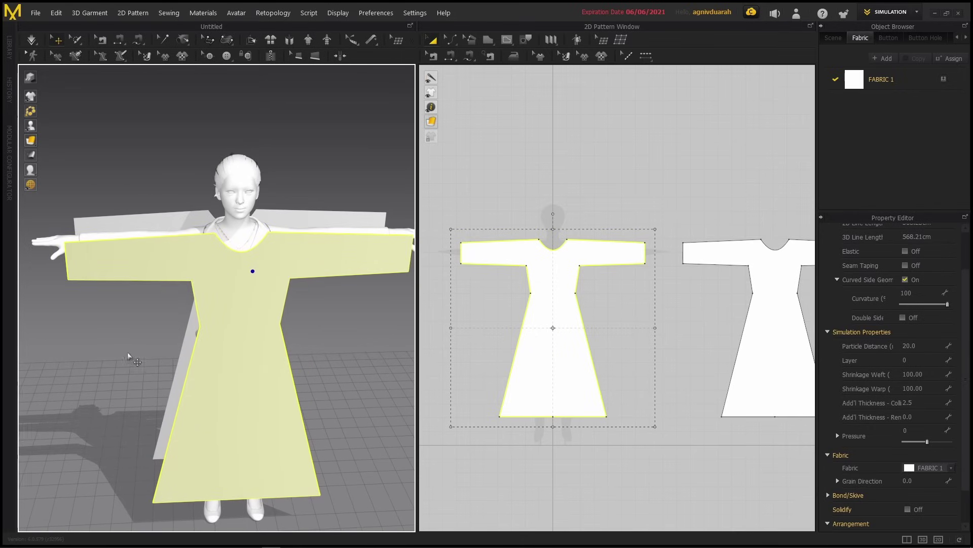
# Sew the upper sleeve edges of the front and back patterns together on one side with Segment Sewing, and undo a trial simulation.
pyautogui.moveTo(290, 405); pyautogui.dragTo(325, 398, button='right')
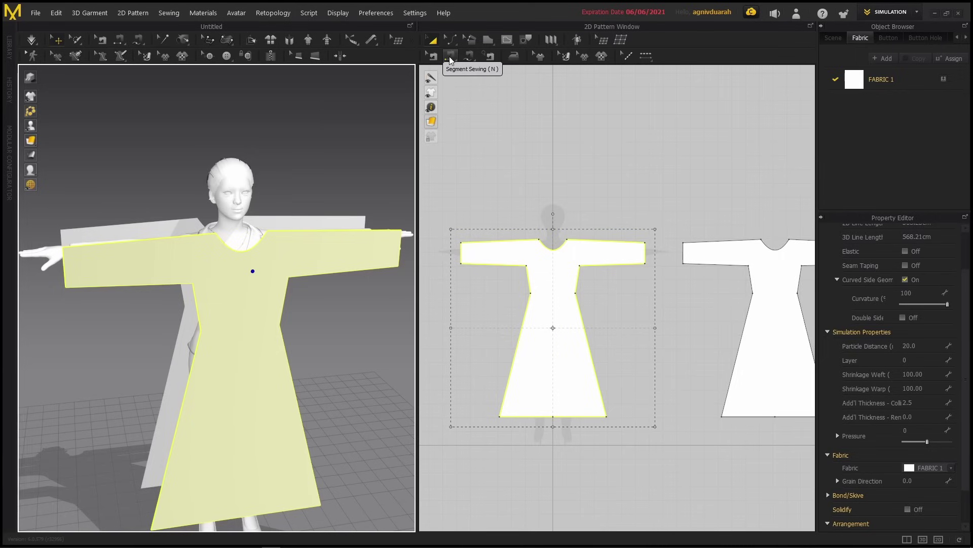
pyautogui.moveTo(222, 254); pyautogui.dragTo(219, 279, button='right')
pyautogui.click(171, 203)
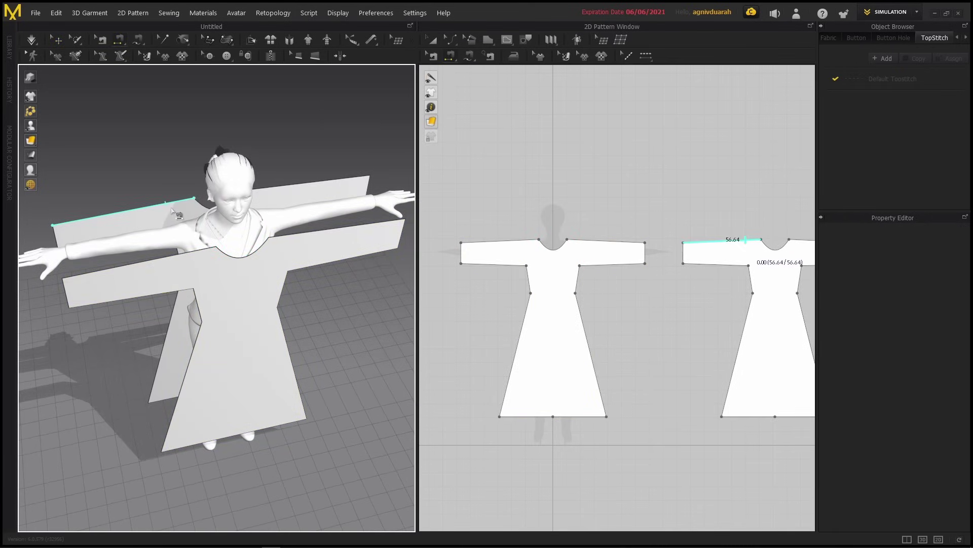
pyautogui.click(193, 250)
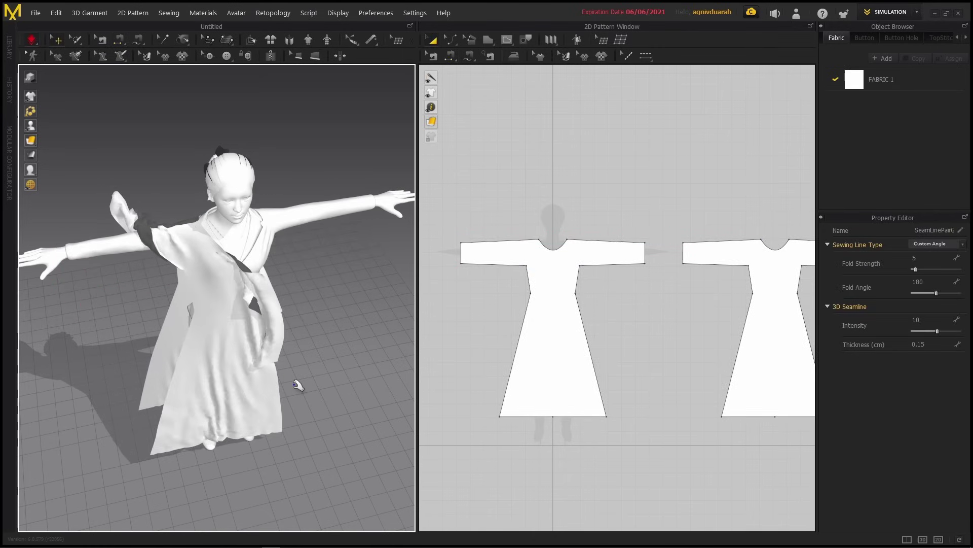
pyautogui.hotkey('ctrl', 'z')
# Sew the other upper sleeve edge and both sleeve undersides of the front pattern to the back pattern with Segment Sewing.
pyautogui.moveTo(304, 366); pyautogui.dragTo(227, 368, button='right')
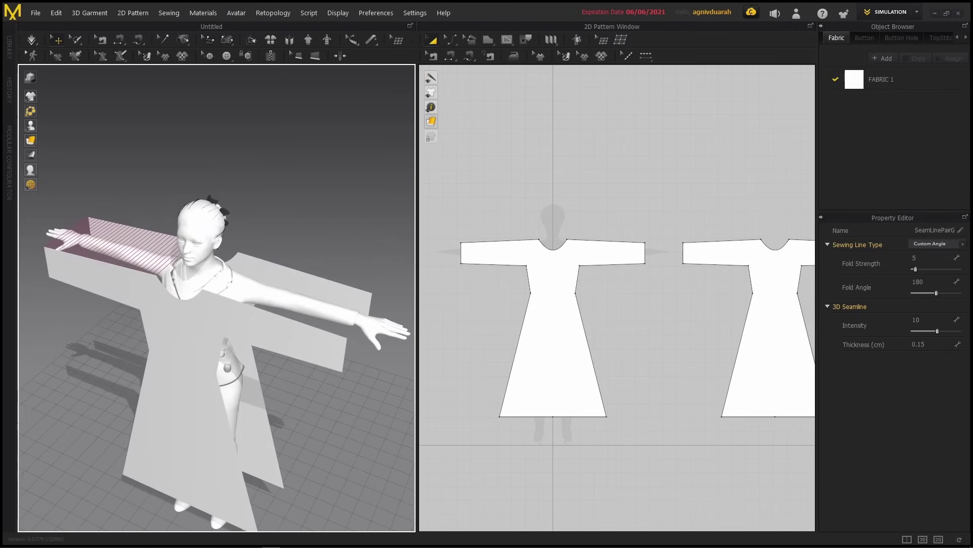
pyautogui.moveTo(226, 296)
pyautogui.mouseDown(button='right')
pyautogui.moveTo(243, 312)
pyautogui.moveTo(225, 311)
pyautogui.mouseUp(button='right')
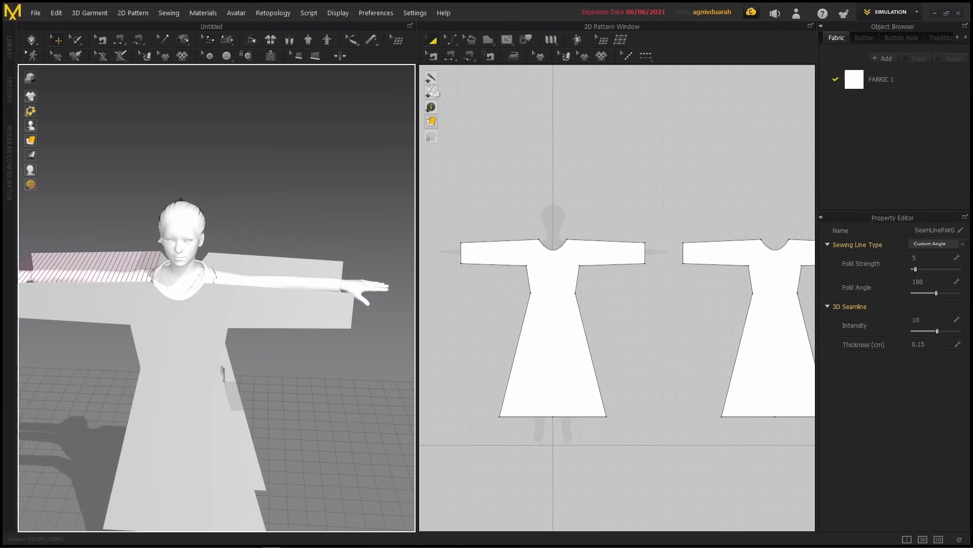
pyautogui.click(450, 55)
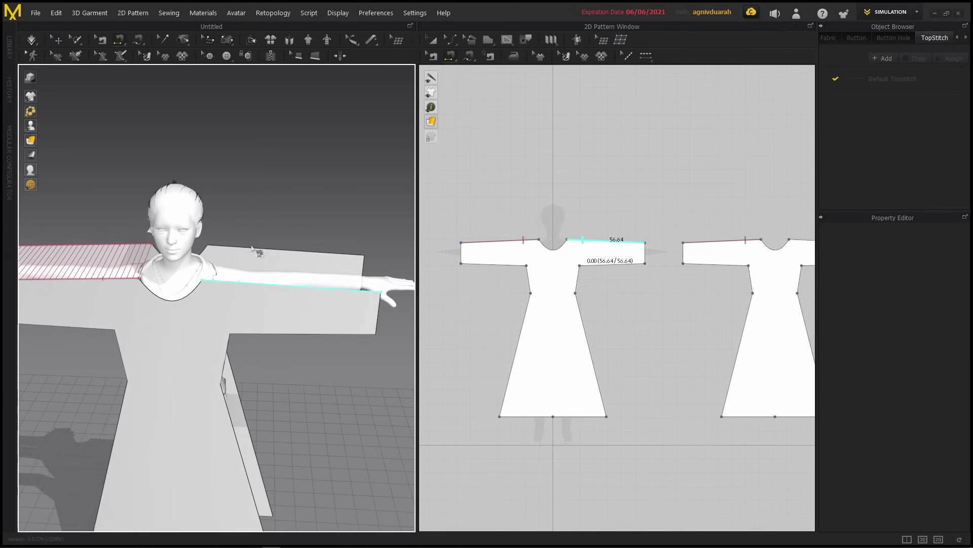
pyautogui.moveTo(249, 251); pyautogui.dragTo(223, 310, button='right')
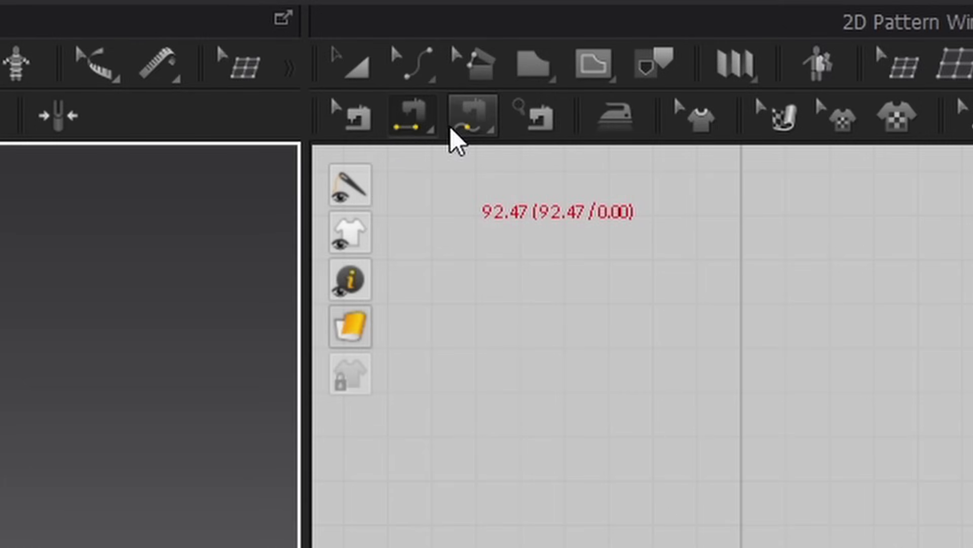
# Join one side of the front and back patterns from underarm to hem with Free Sewing.
pyautogui.click(452, 126)
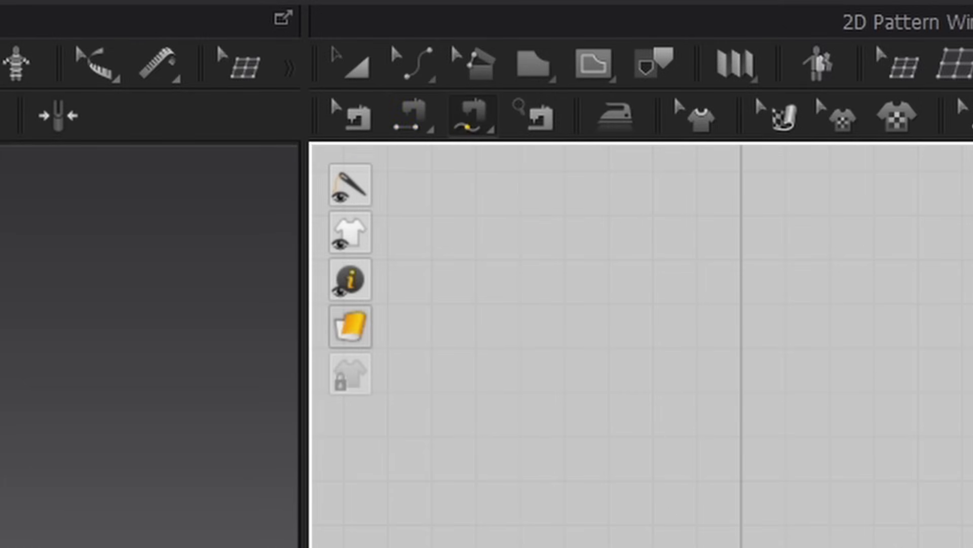
pyautogui.click(526, 265)
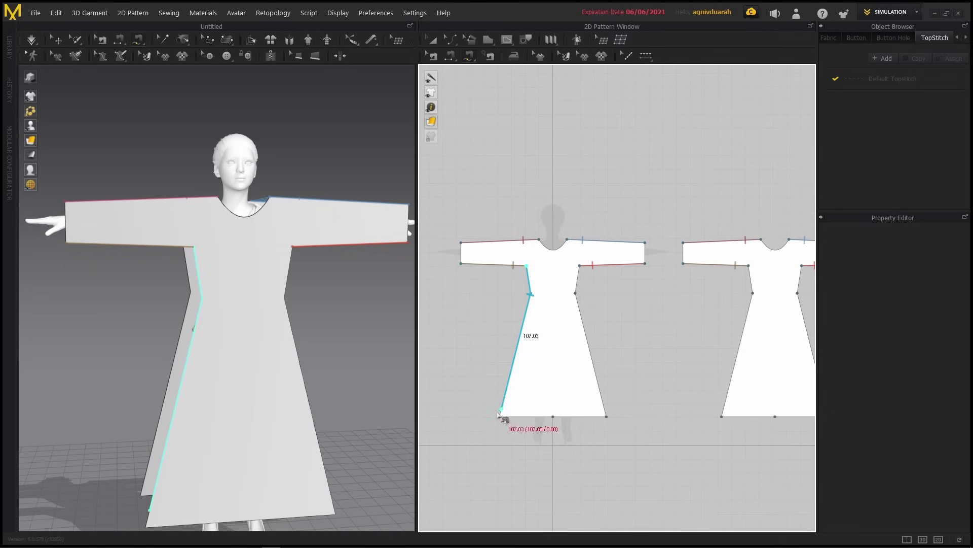
pyautogui.click(723, 415)
pyautogui.scroll(5, 247, 265)
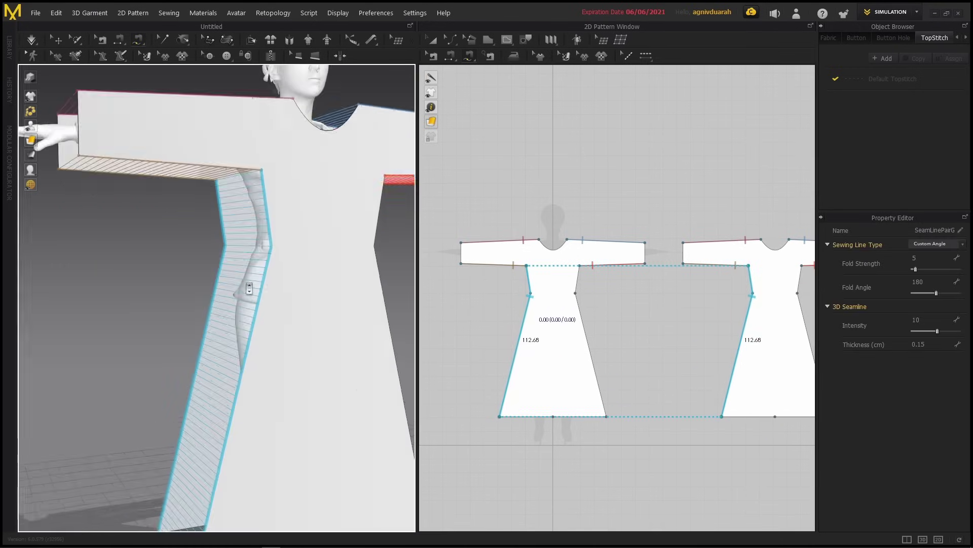
pyautogui.scroll(5, 539, 307)
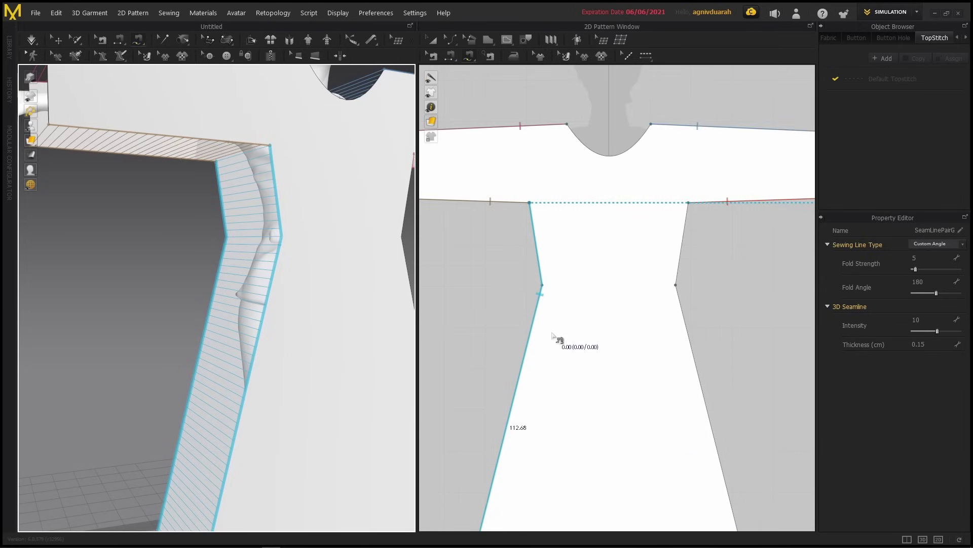
# Join the opposite side of the front and back patterns from underarm to hem with Free Sewing.
pyautogui.scroll(-5, 555, 337)
pyautogui.moveTo(610, 352); pyautogui.dragTo(568, 346, button='middle')
pyautogui.scroll(-4, 304, 328)
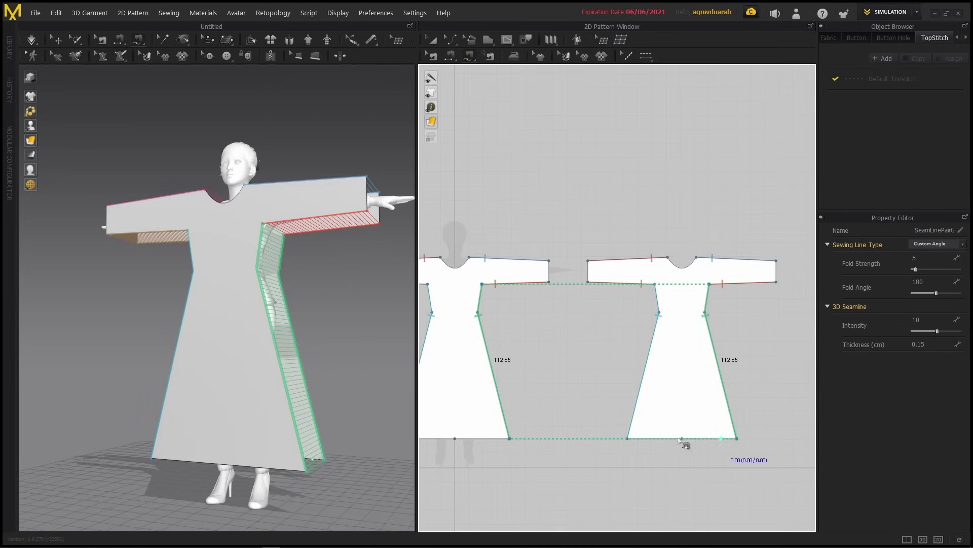
# Run the simulation to drape the sewn dress on the avatar.
pyautogui.moveTo(264, 281); pyautogui.dragTo(263, 303, button='right')
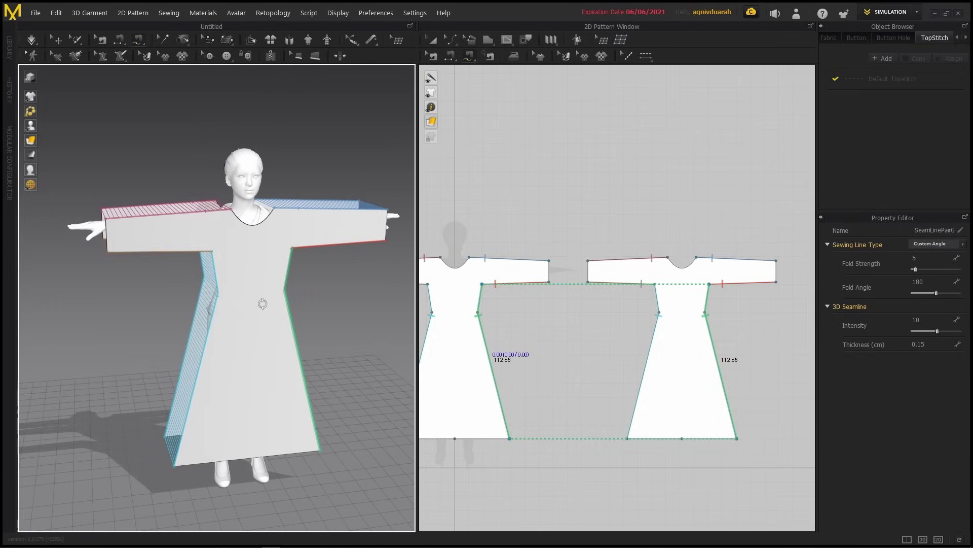
pyautogui.scroll(2, 266, 311)
pyautogui.moveTo(280, 288); pyautogui.dragTo(267, 298, button='middle')
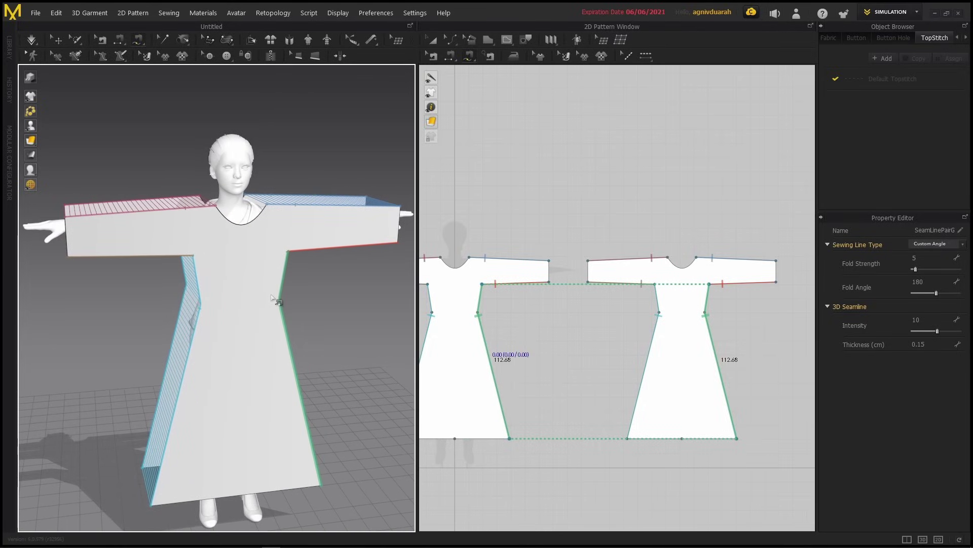
pyautogui.press('space')
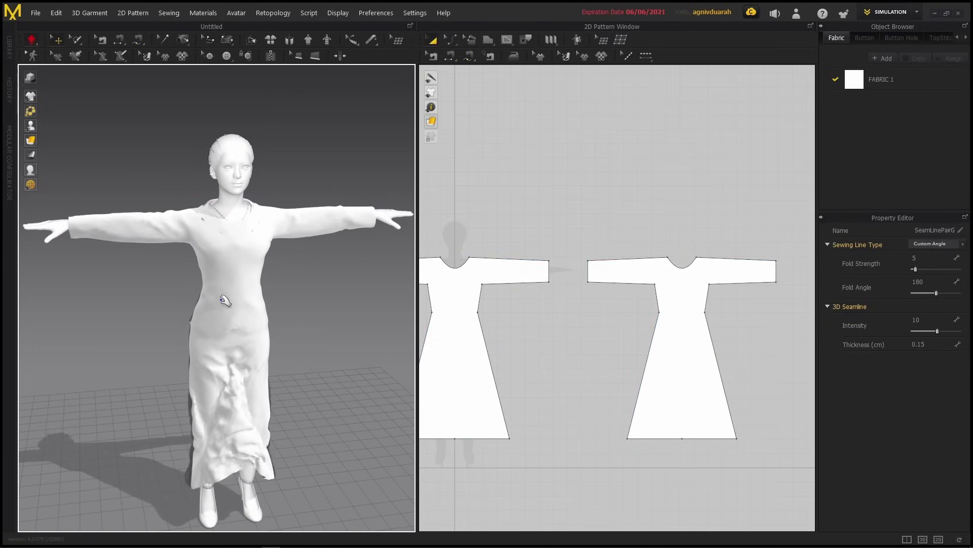
pyautogui.moveTo(225, 301); pyautogui.dragTo(307, 330, button='right')
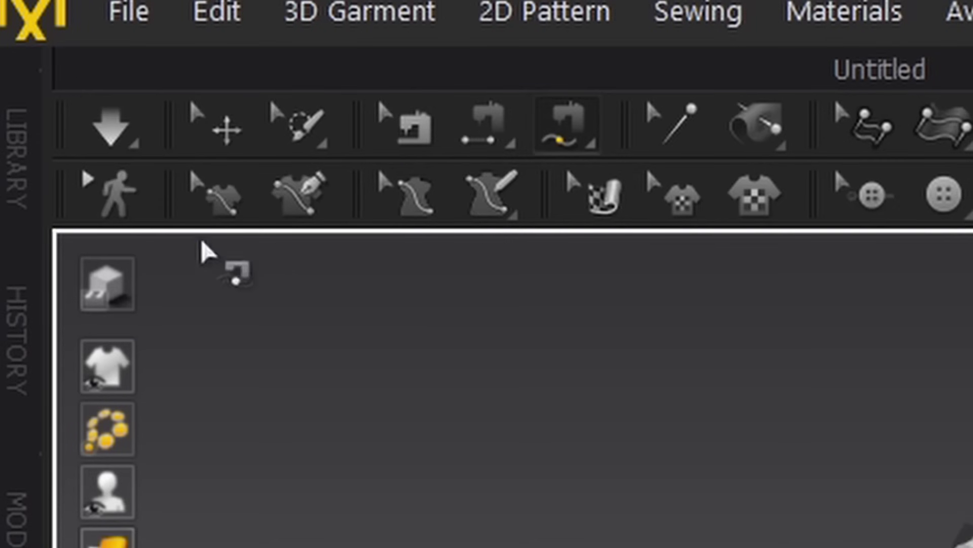
pyautogui.click(31, 39)
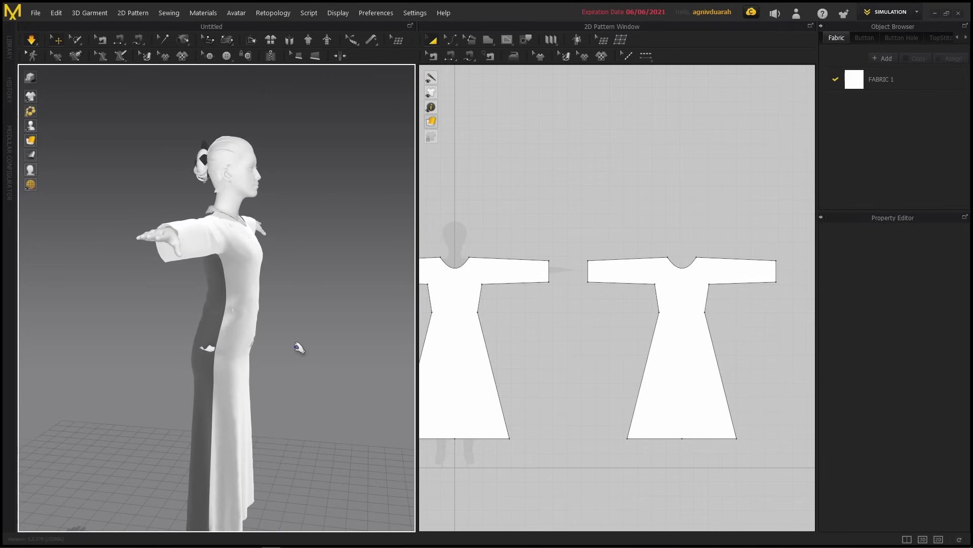
# Check the dress around the avatar's hips, selecting the avatar mesh and the front and back dress pieces in turn.
pyautogui.moveTo(300, 347); pyautogui.dragTo(164, 291, button='right')
pyautogui.click(147, 289)
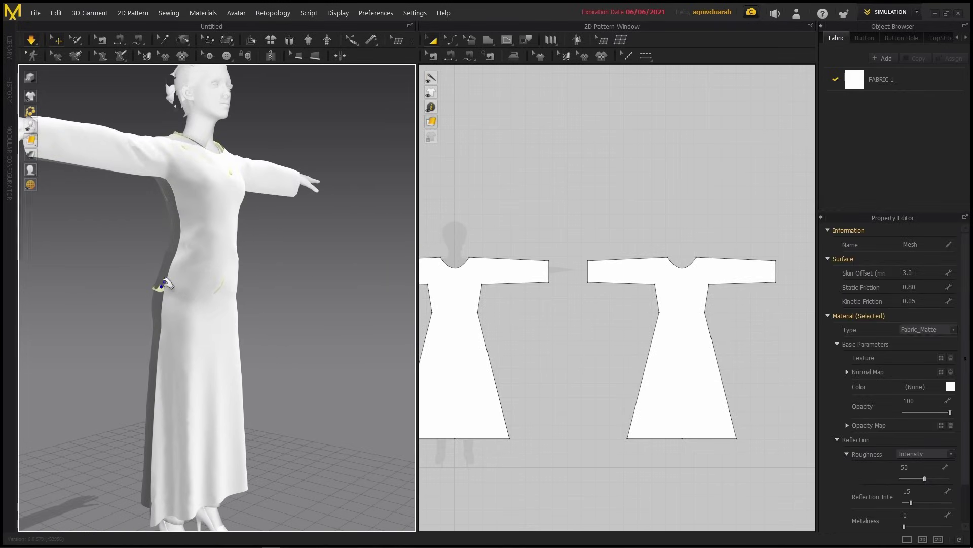
pyautogui.click(227, 292)
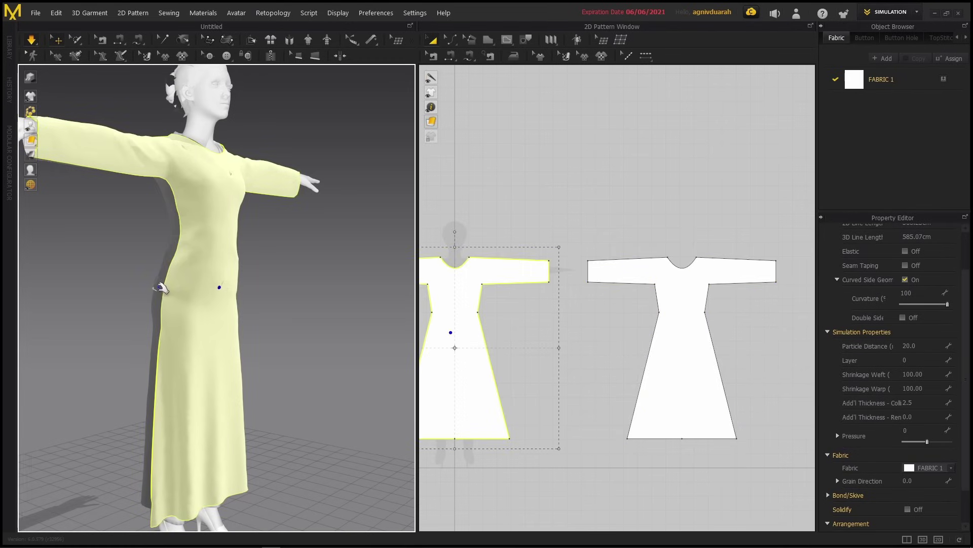
pyautogui.click(161, 288)
pyautogui.moveTo(152, 299); pyautogui.dragTo(279, 307, button='right')
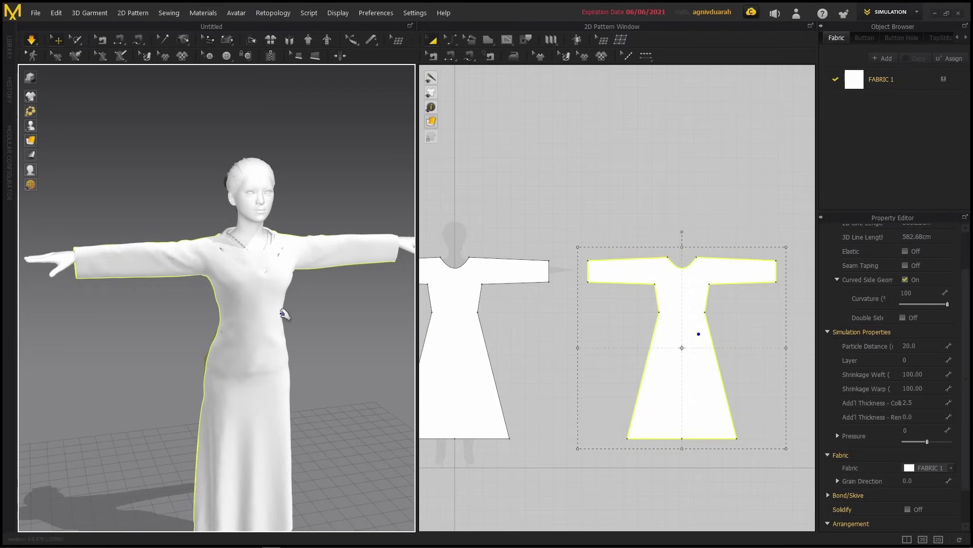
# Raise the back pattern's neckline curve to about 22.57 cm long and simulate the dress again.
pyautogui.press('m')
pyautogui.moveTo(290, 321); pyautogui.dragTo(294, 312, button='right')
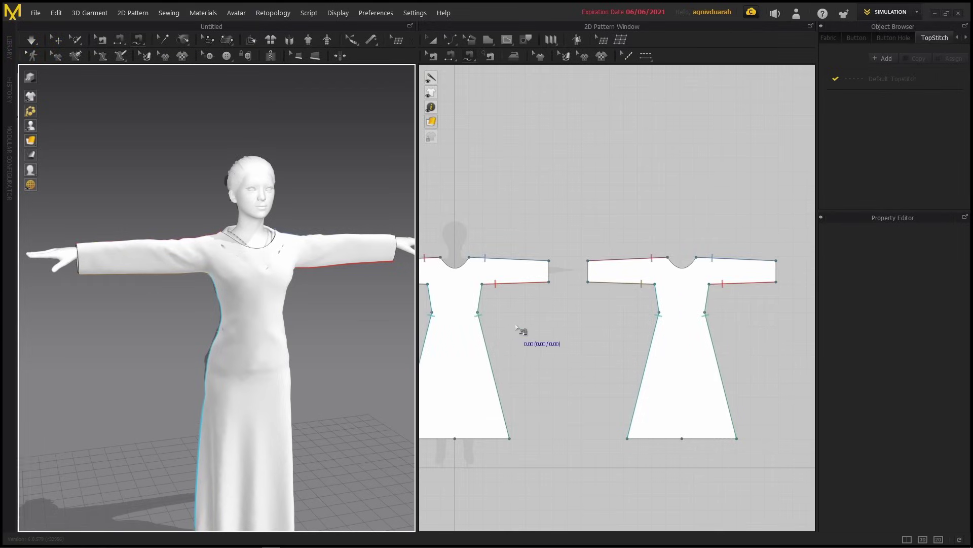
pyautogui.moveTo(515, 327); pyautogui.dragTo(420, 329, button='middle')
pyautogui.scroll(5, 594, 307)
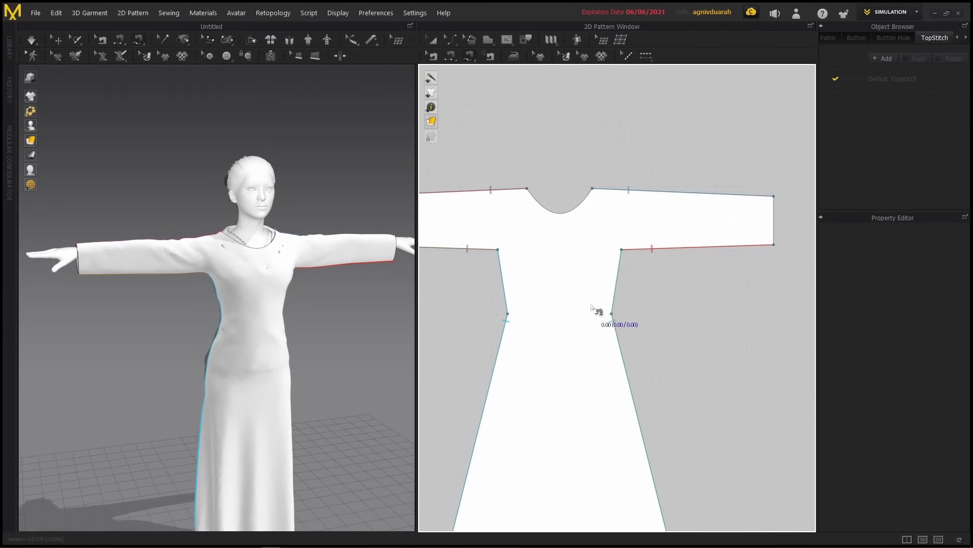
pyautogui.moveTo(592, 304); pyautogui.dragTo(605, 339, button='middle')
pyautogui.moveTo(157, 279); pyautogui.dragTo(375, 283, button='right')
pyautogui.scroll(3, 287, 280)
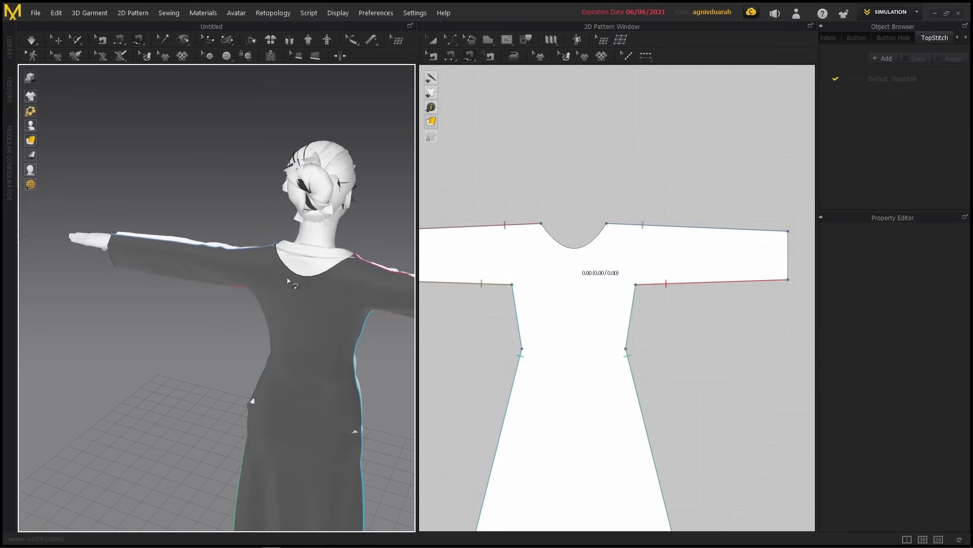
pyautogui.moveTo(287, 280); pyautogui.dragTo(191, 299, button='middle')
pyautogui.scroll(4, 210, 302)
pyautogui.moveTo(192, 300); pyautogui.dragTo(229, 302, button='right')
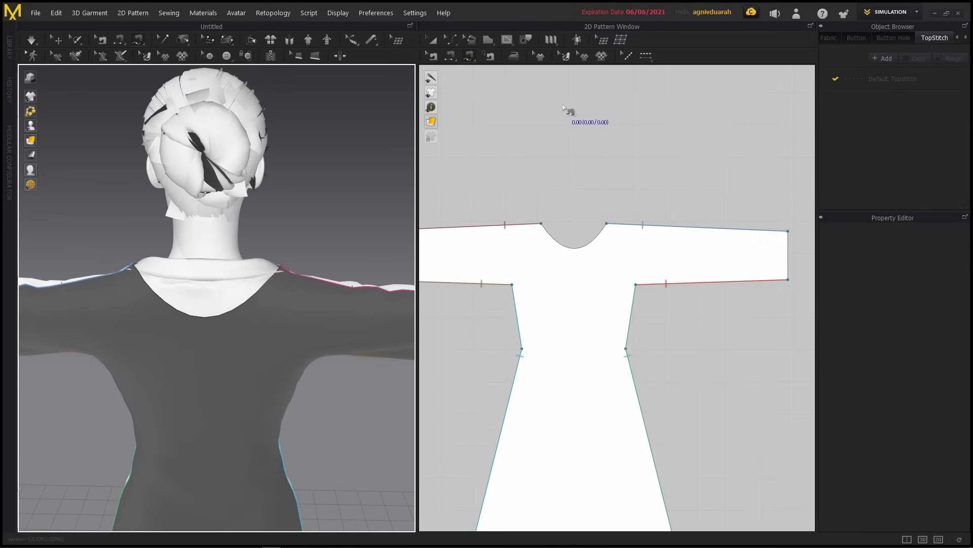
pyautogui.click(451, 39)
pyautogui.click(576, 248)
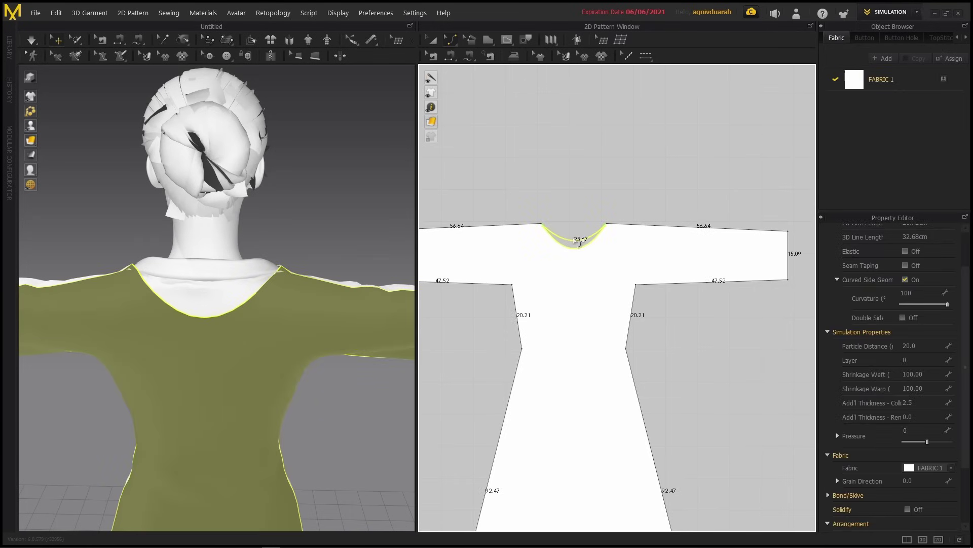
pyautogui.moveTo(574, 234); pyautogui.dragTo(574, 234)
pyautogui.press('space')
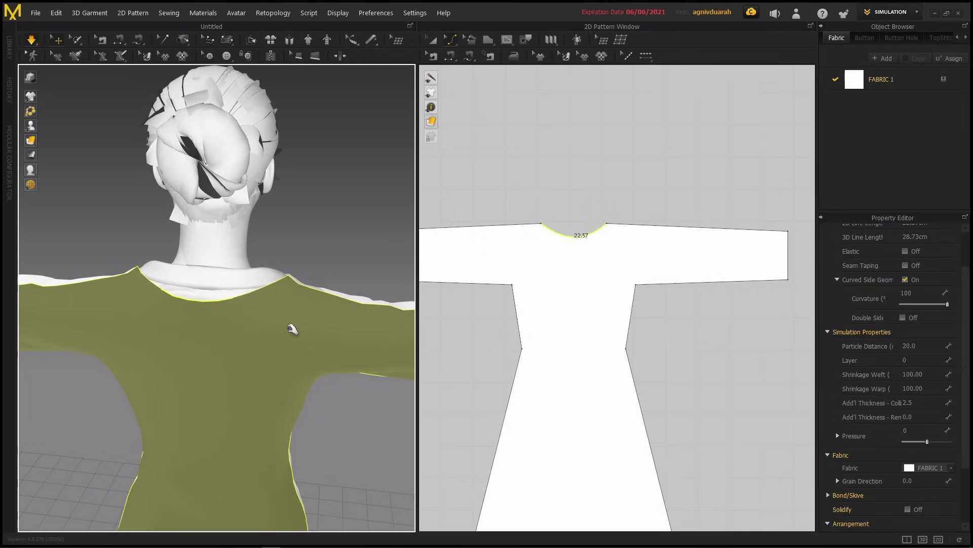
# Lengthen the back dress pattern by lowering its hem edge below the front pattern's hem, and simulate the dress.
pyautogui.moveTo(291, 307); pyautogui.dragTo(129, 302, button='right')
pyautogui.scroll(-5, 129, 302)
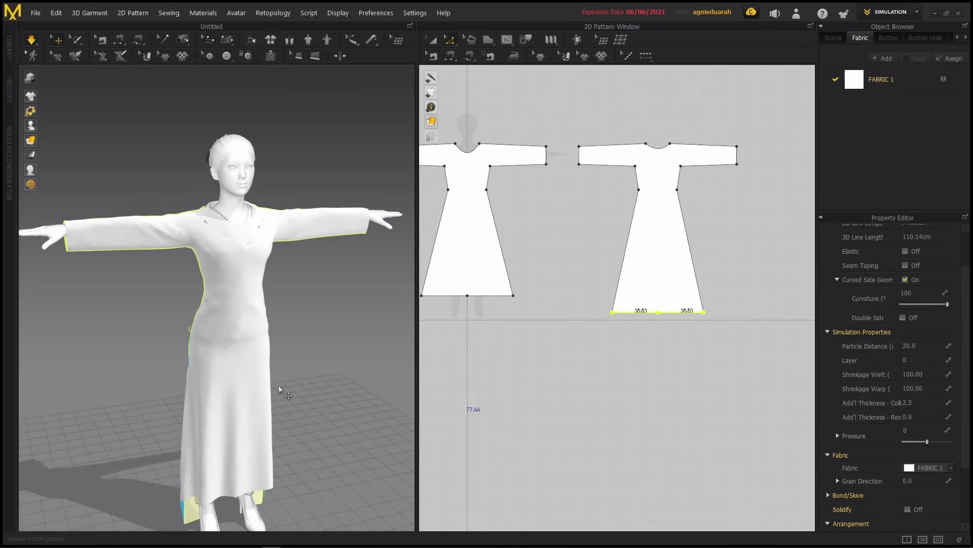
pyautogui.moveTo(279, 389); pyautogui.dragTo(306, 344, button='right')
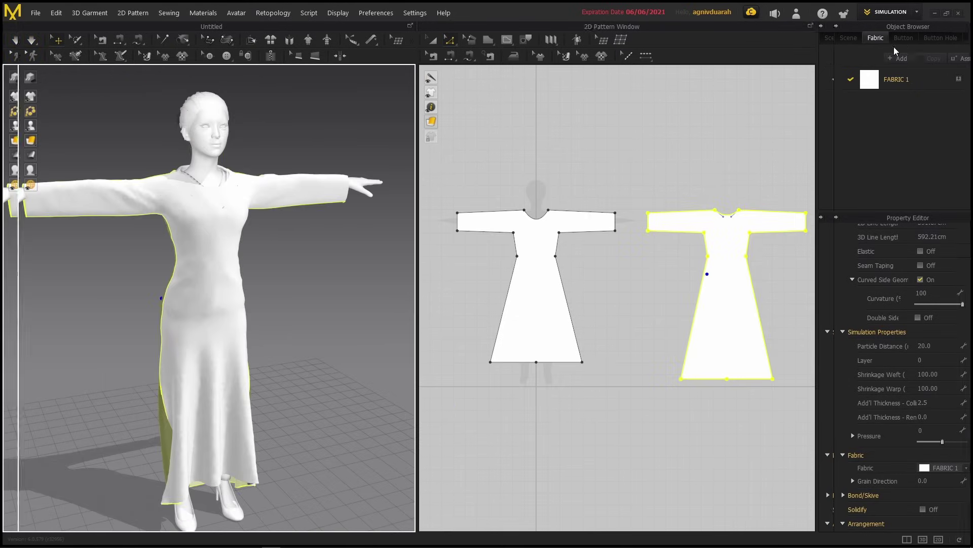
# Switch to Animation mode, preview the avatar's walk, and return the playhead to frame 0.
pyautogui.click(888, 45)
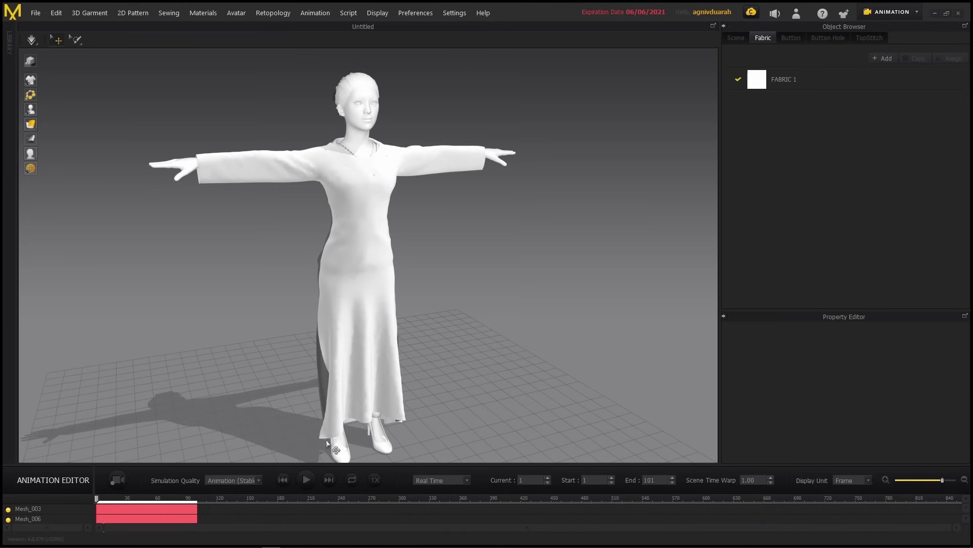
pyautogui.click(306, 480)
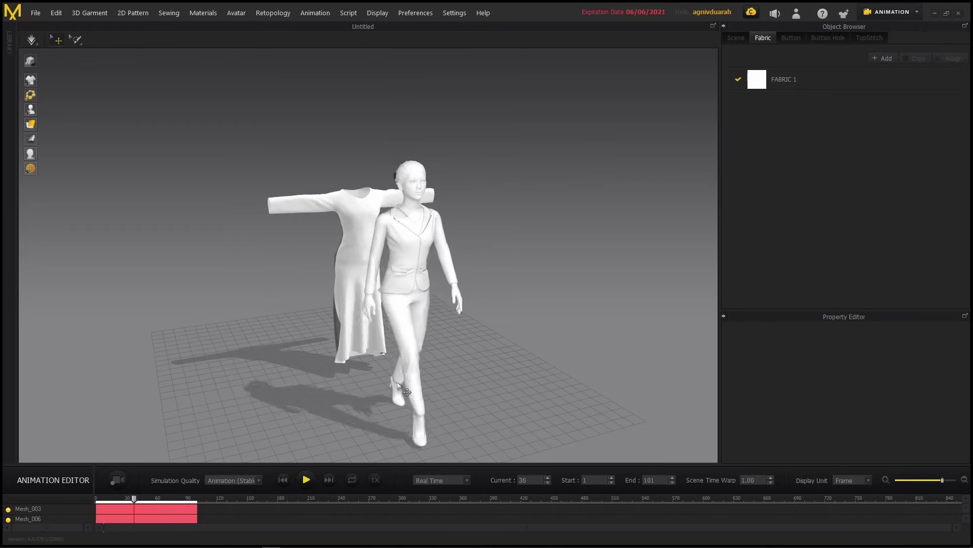
pyautogui.click(306, 480)
pyautogui.click(122, 499)
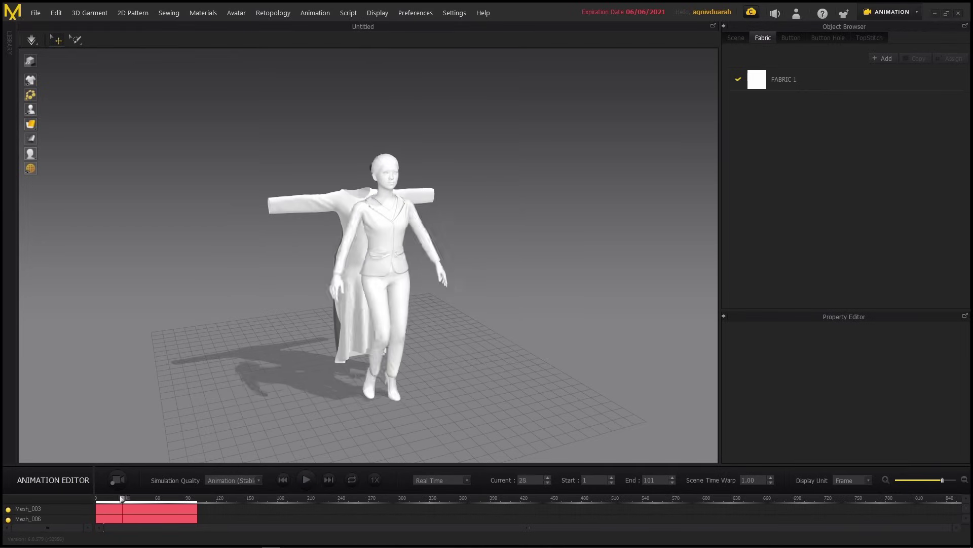
pyautogui.moveTo(122, 498); pyautogui.dragTo(95, 498)
# Record the dress simulation along the avatar's walk animation.
pyautogui.scroll(6, 394, 269)
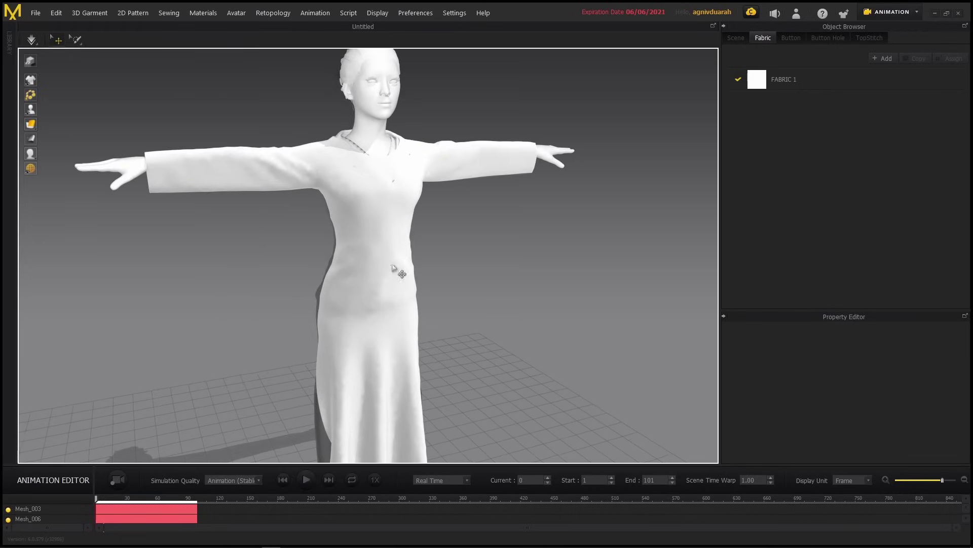
pyautogui.scroll(-5, 393, 269)
pyautogui.click(120, 480)
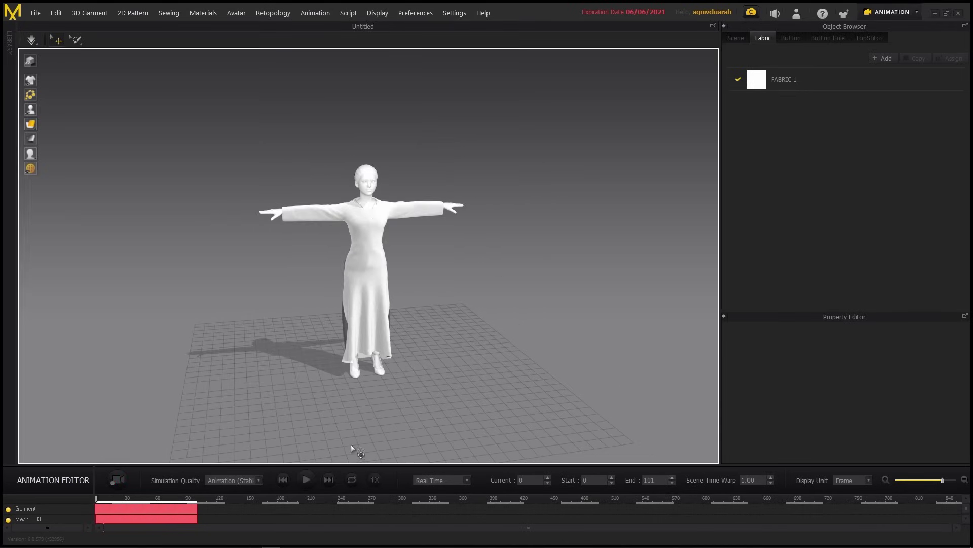
pyautogui.press('space')
# Set the particle distance of the front and back dress patterns to 10 mm and simulate the dress.
pyautogui.moveTo(346, 451); pyautogui.dragTo(358, 327, button='right')
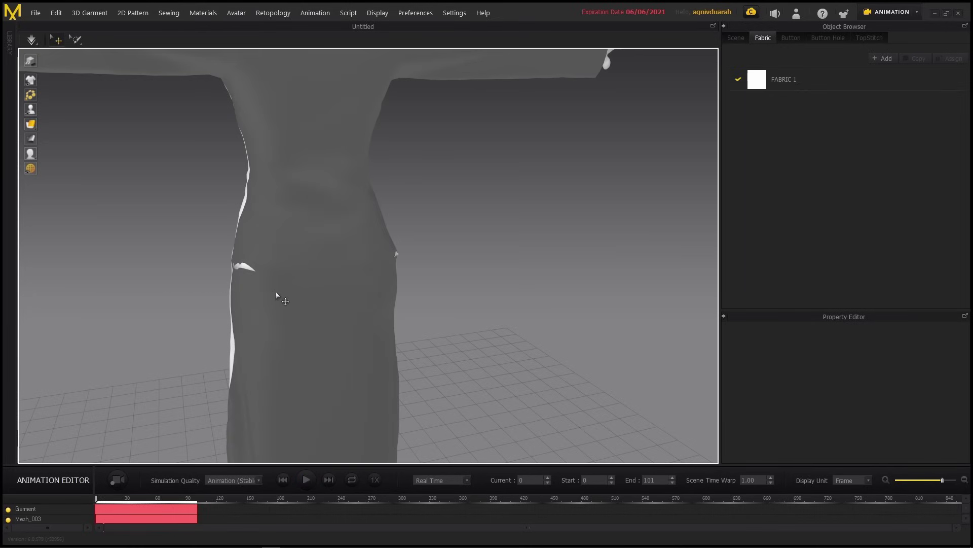
pyautogui.click(275, 292)
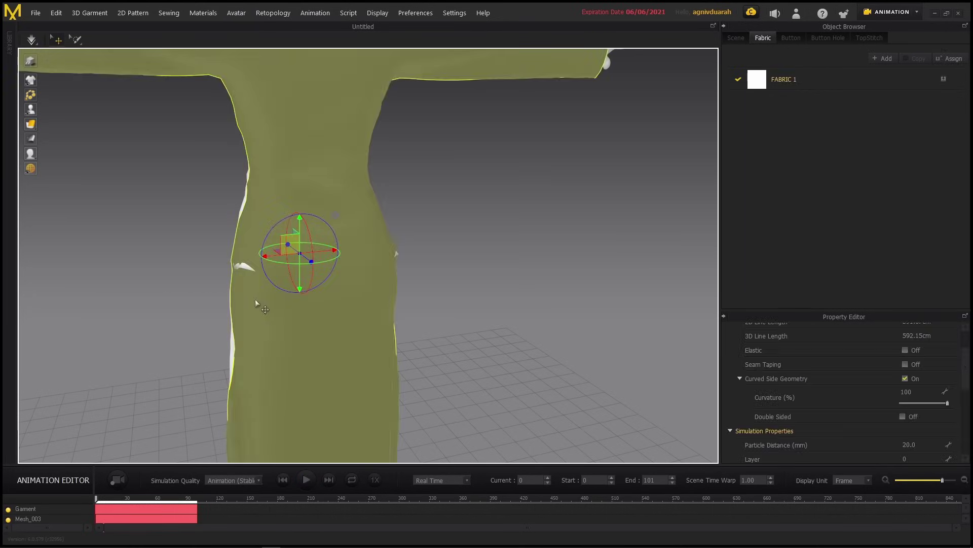
pyautogui.moveTo(255, 299); pyautogui.dragTo(327, 323, button='right')
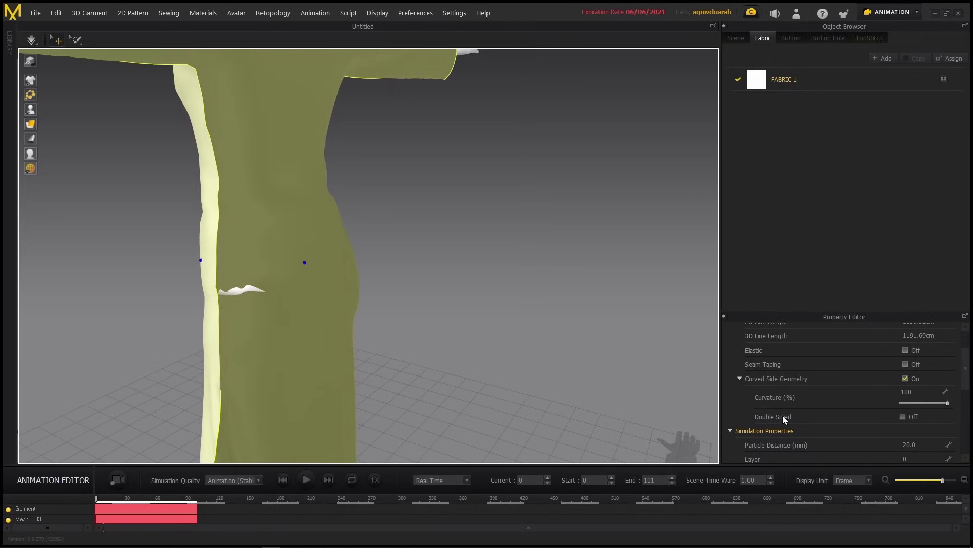
pyautogui.scroll(2, 883, 412)
pyautogui.scroll(-5, 882, 413)
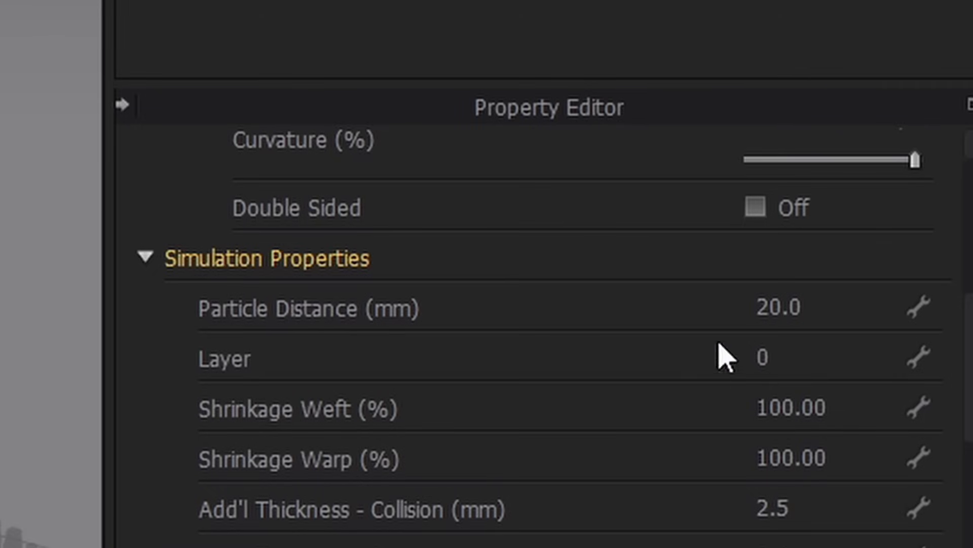
pyautogui.click(798, 306)
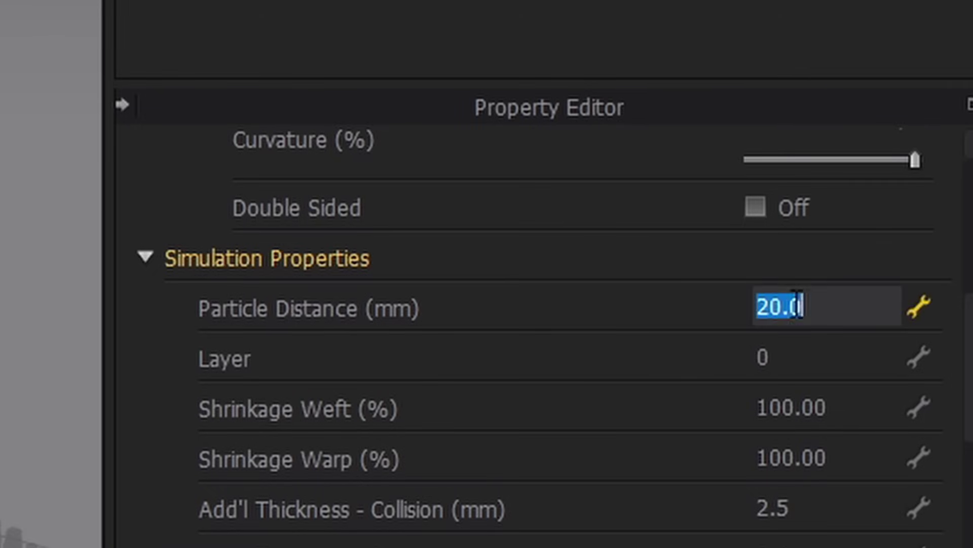
pyautogui.press('Return')
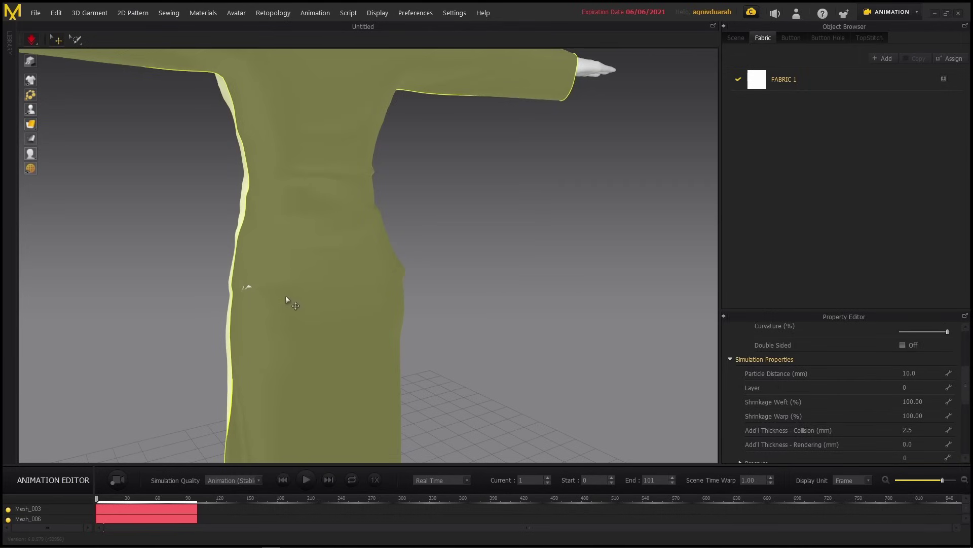
pyautogui.moveTo(286, 297); pyautogui.dragTo(278, 289, button='right')
pyautogui.moveTo(390, 306); pyautogui.dragTo(455, 291, button='right')
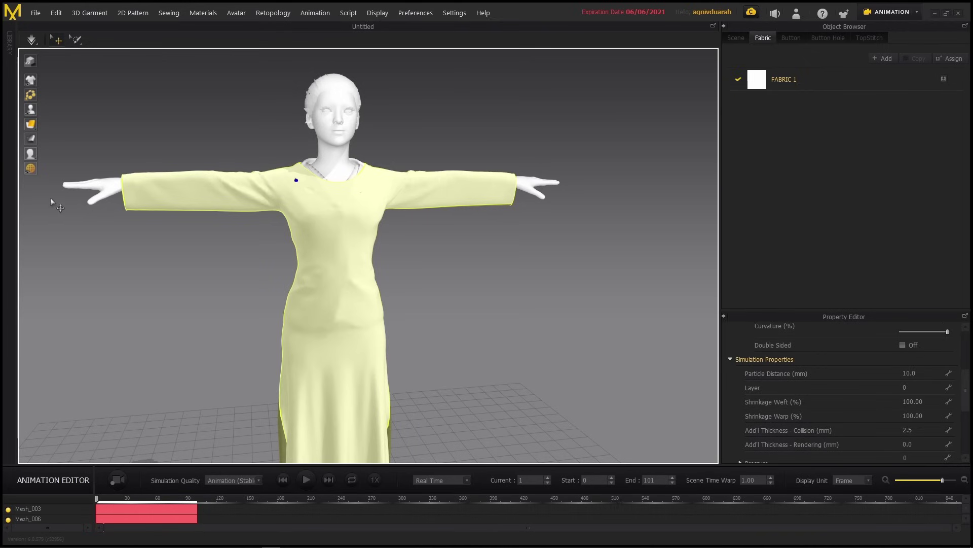
# Display the wind controller in the 3D scene beside the avatar.
pyautogui.moveTo(372, 261); pyautogui.dragTo(350, 285, button='right')
pyautogui.moveTo(354, 285); pyautogui.dragTo(396, 258, button='middle')
pyautogui.scroll(-2, 396, 257)
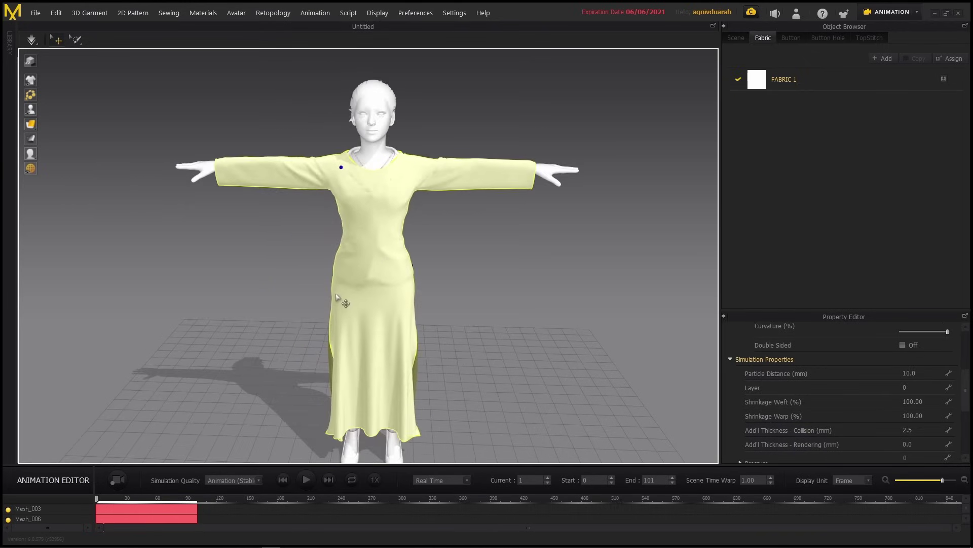
pyautogui.moveTo(277, 285); pyautogui.dragTo(301, 276, button='right')
pyautogui.moveTo(30, 170)
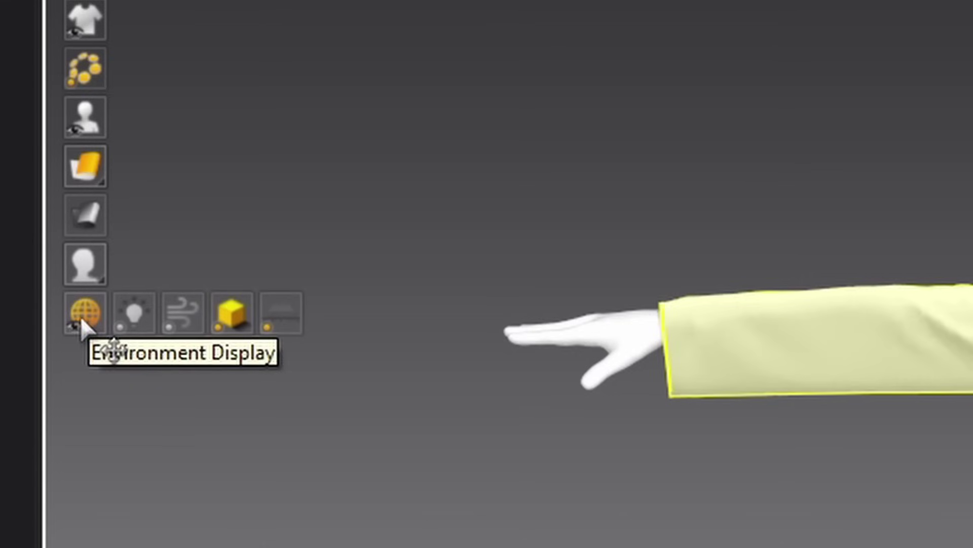
pyautogui.click(182, 312)
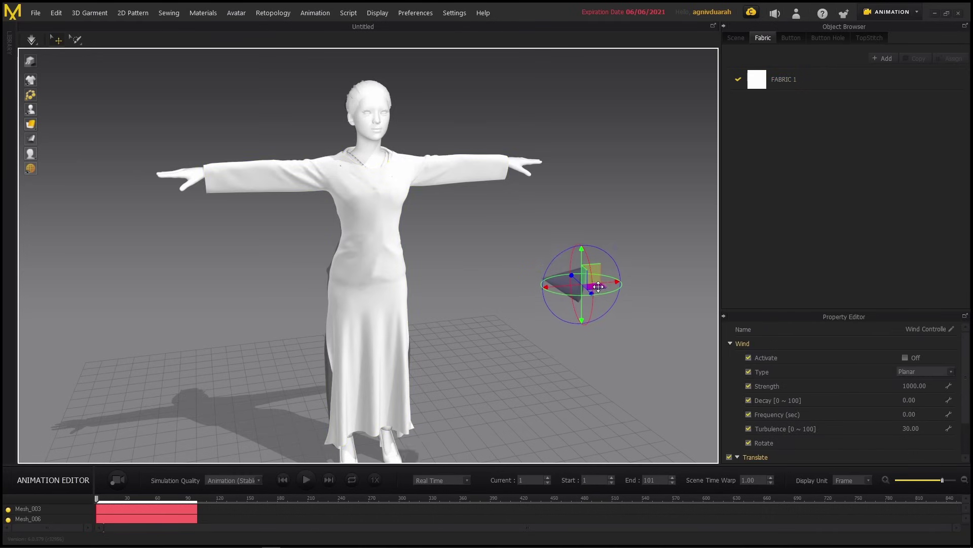
# Lower the wind controller to skirt height beside the avatar and activate its wind.
pyautogui.moveTo(578, 304); pyautogui.dragTo(492, 313, button='right')
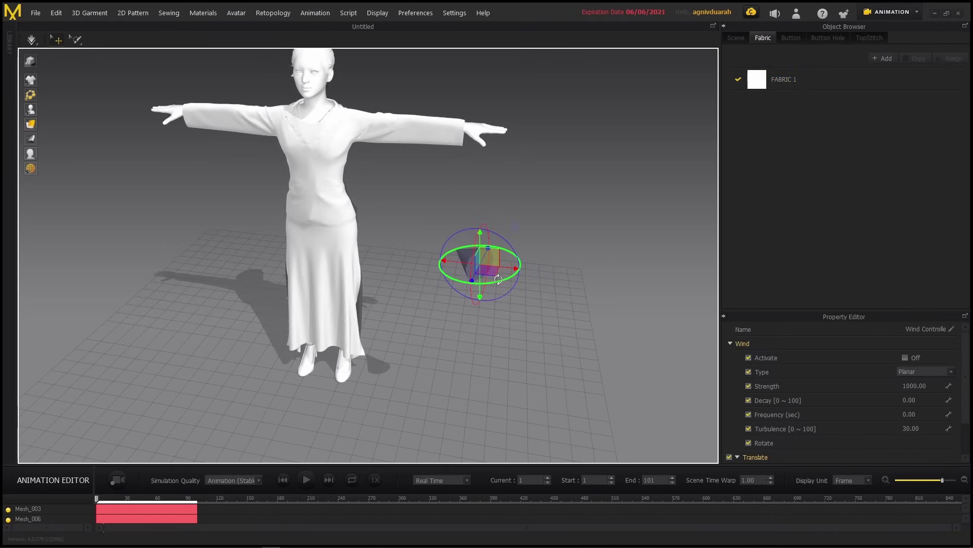
pyautogui.moveTo(488, 270); pyautogui.dragTo(467, 336)
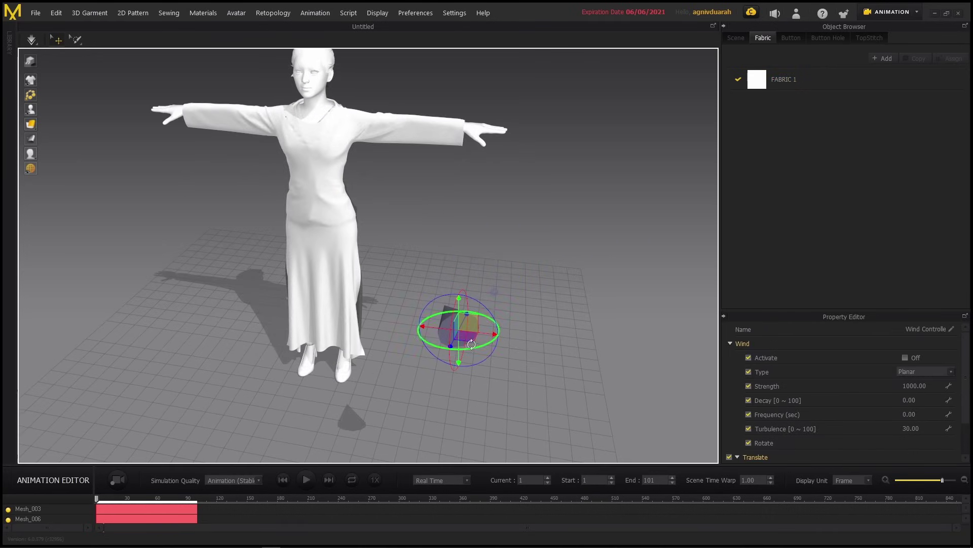
pyautogui.moveTo(467, 346); pyautogui.dragTo(496, 305, button='right')
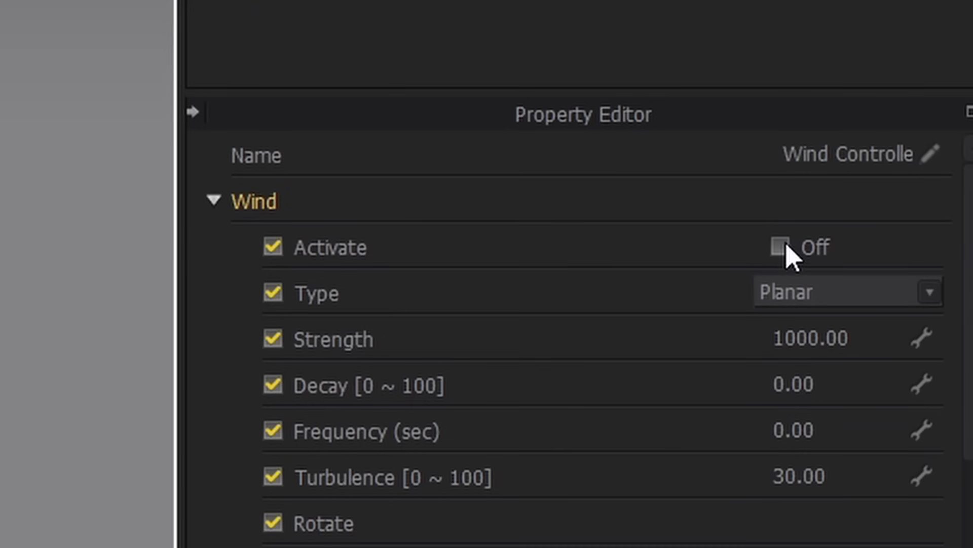
pyautogui.click(783, 246)
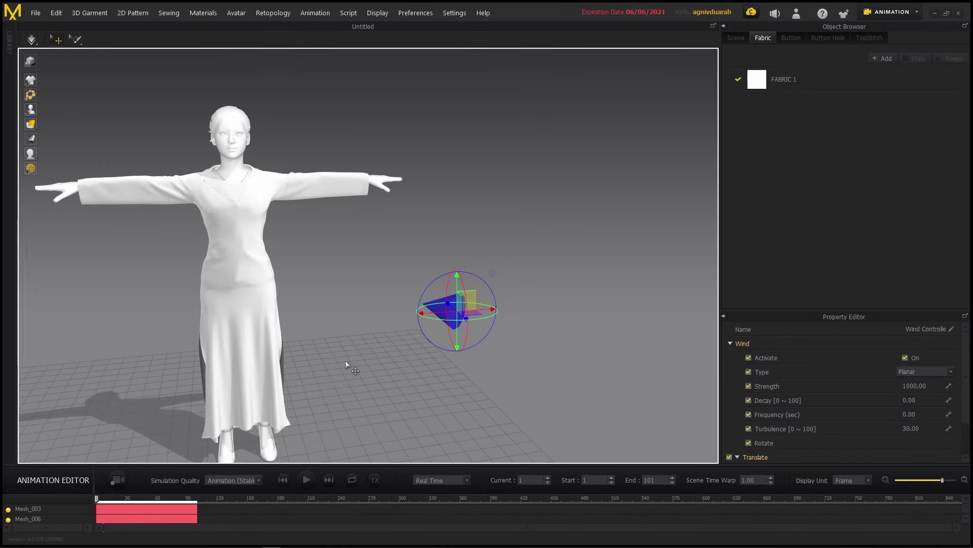
# Record the dress simulation along the walk animation with the wind blowing on it.
pyautogui.moveTo(346, 361); pyautogui.dragTo(394, 329, button='right')
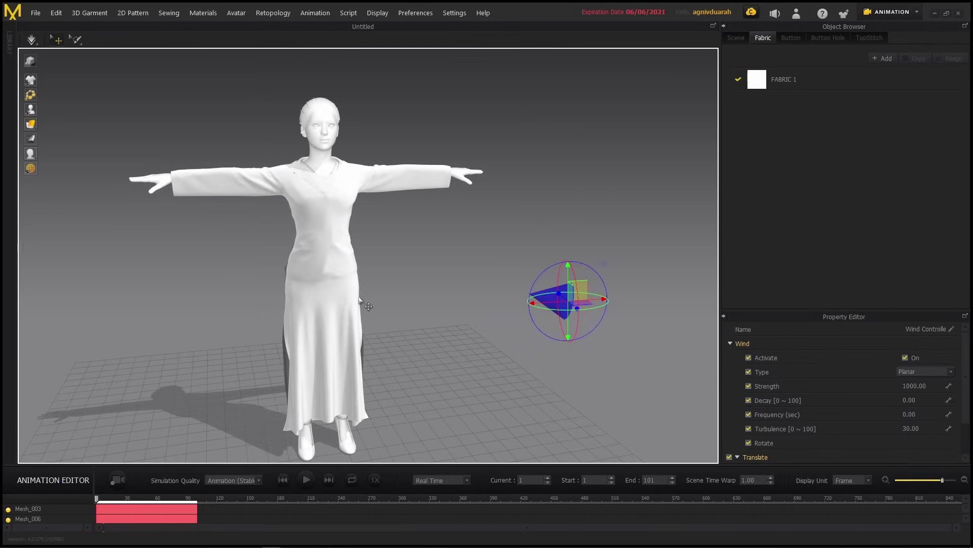
pyautogui.press('space')
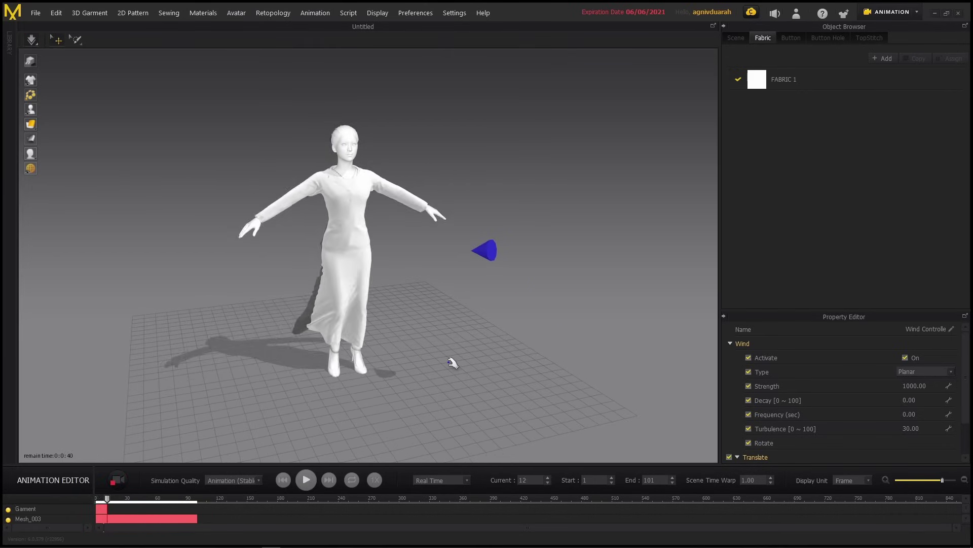
pyautogui.moveTo(310, 327); pyautogui.dragTo(385, 302, button='right')
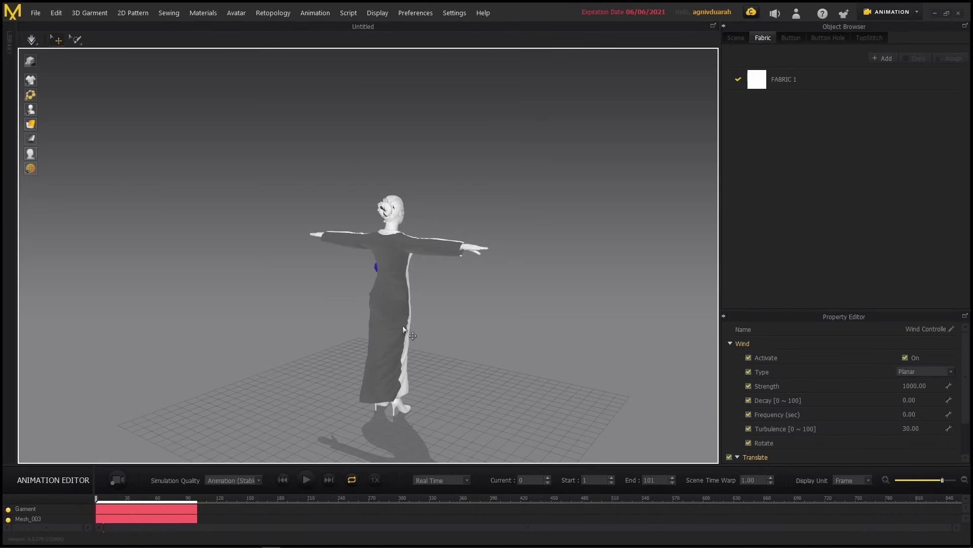
# Flip the normal of the dress's back pattern.
pyautogui.scroll(5, 405, 329)
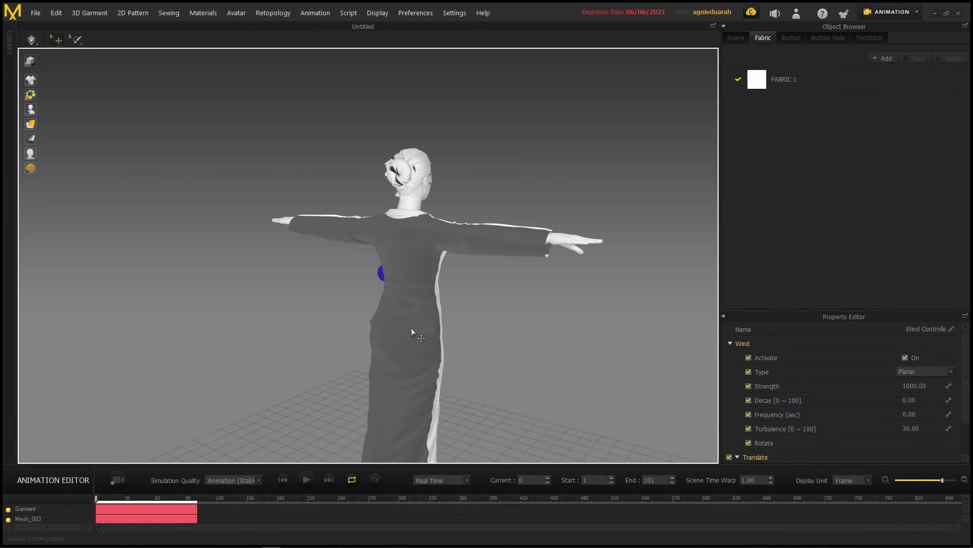
pyautogui.moveTo(411, 327); pyautogui.dragTo(370, 251, button='middle')
pyautogui.moveTo(370, 251); pyautogui.dragTo(354, 252, button='right')
pyautogui.moveTo(354, 252); pyautogui.dragTo(358, 264, button='middle')
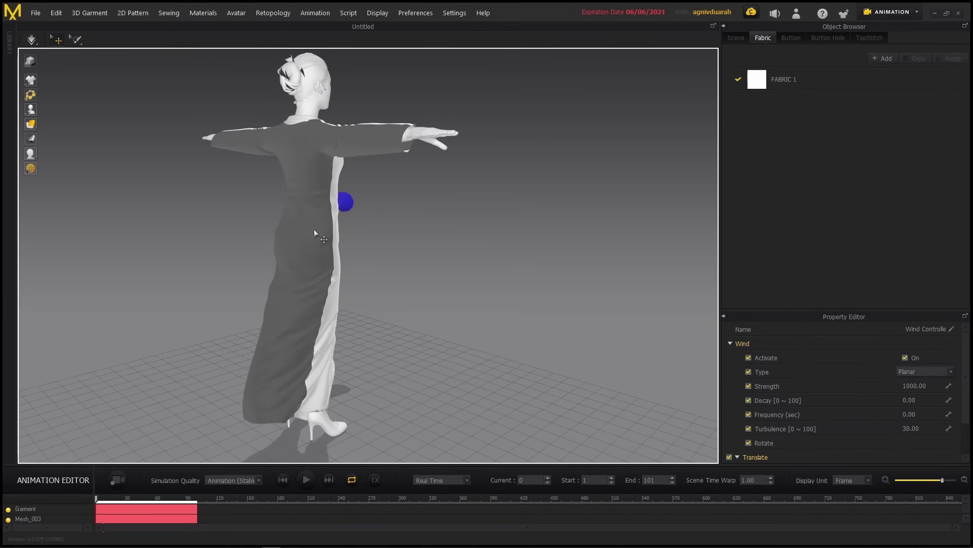
pyautogui.rightClick(314, 229)
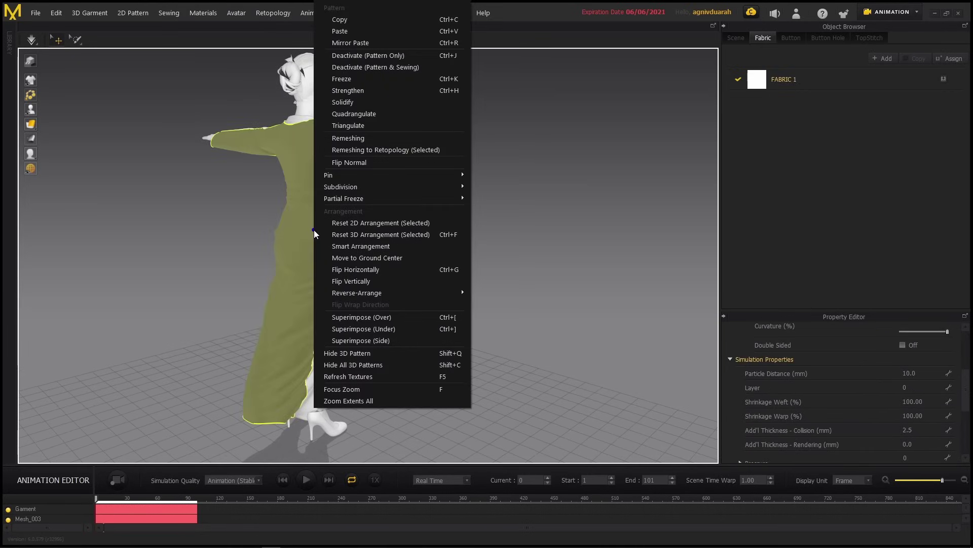
pyautogui.click(355, 163)
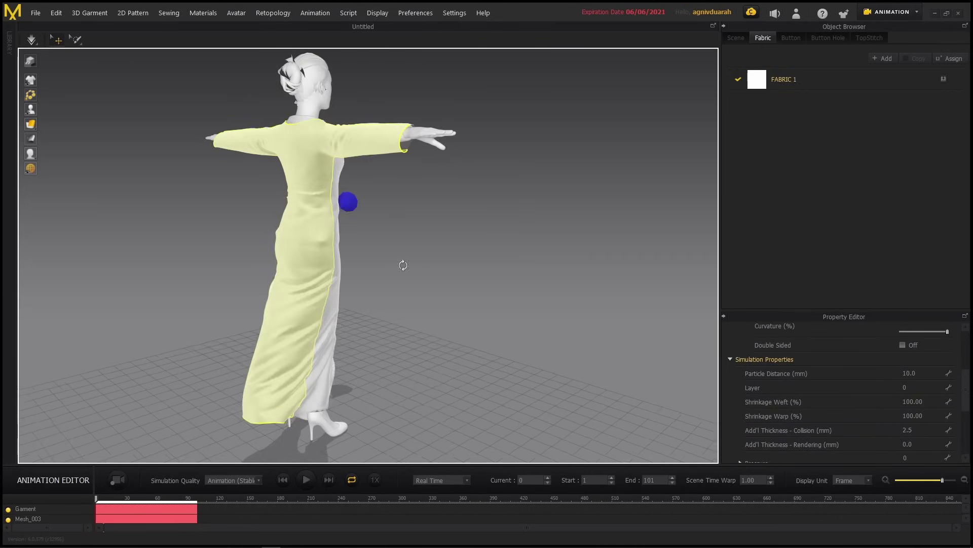
# Apply the Silk_Chiffon physical property preset to FABRIC 1.
pyautogui.moveTo(403, 265); pyautogui.dragTo(223, 272, button='right')
pyautogui.click(327, 234)
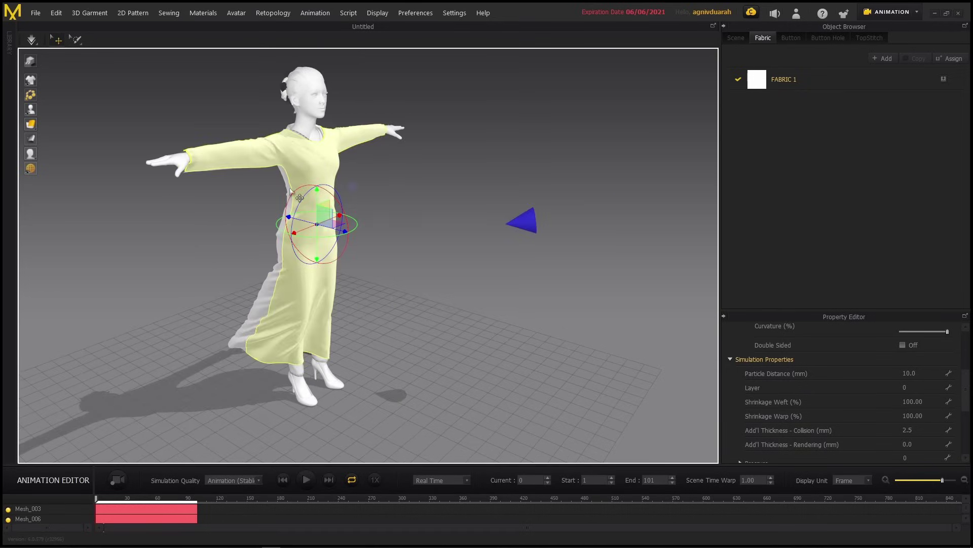
pyautogui.moveTo(291, 191); pyautogui.dragTo(344, 264, button='right')
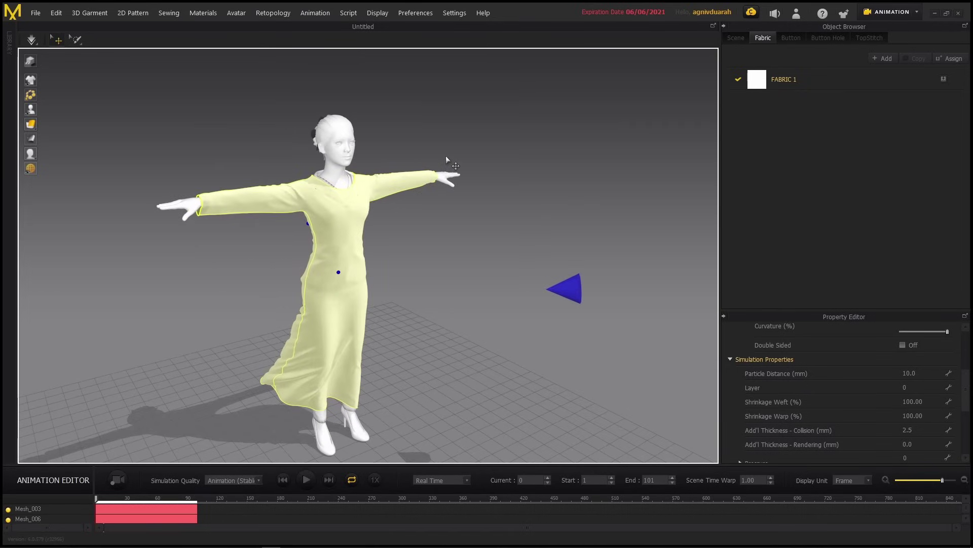
pyautogui.moveTo(412, 237); pyautogui.dragTo(378, 281, button='right')
pyautogui.click(782, 79)
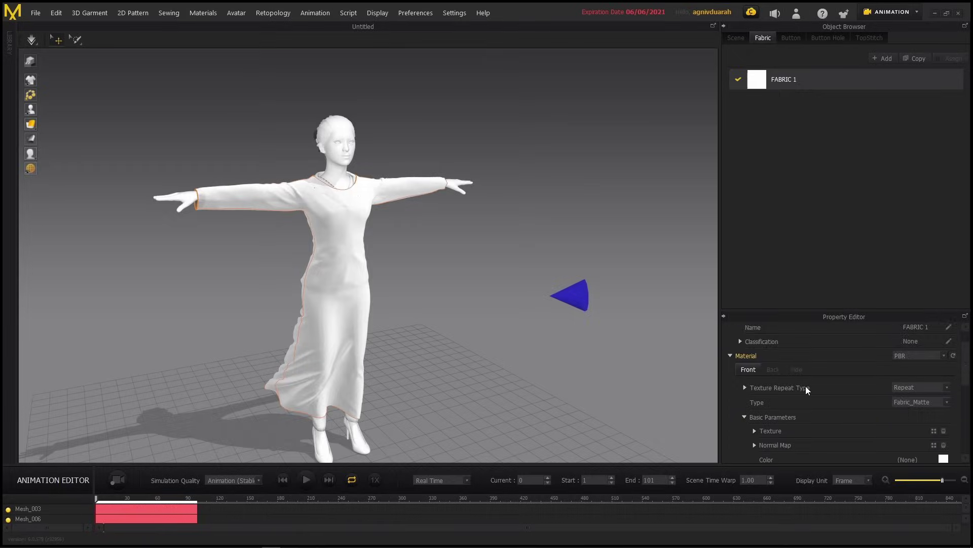
pyautogui.scroll(-5, 805, 385)
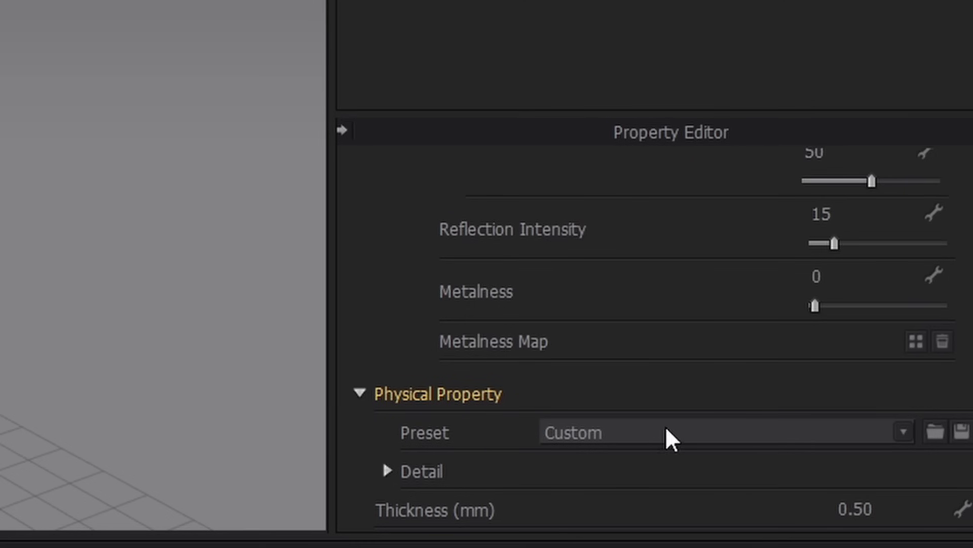
pyautogui.click(903, 432)
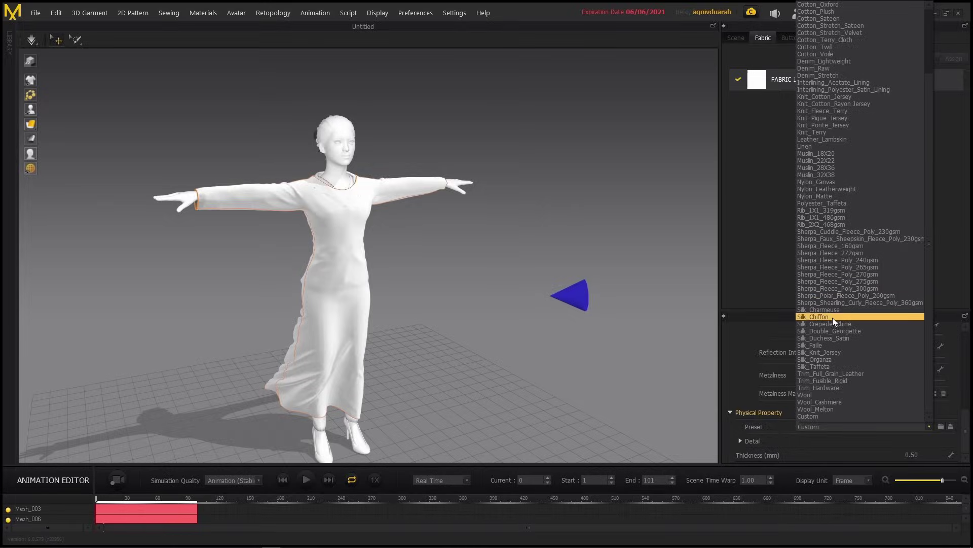
pyautogui.click(832, 319)
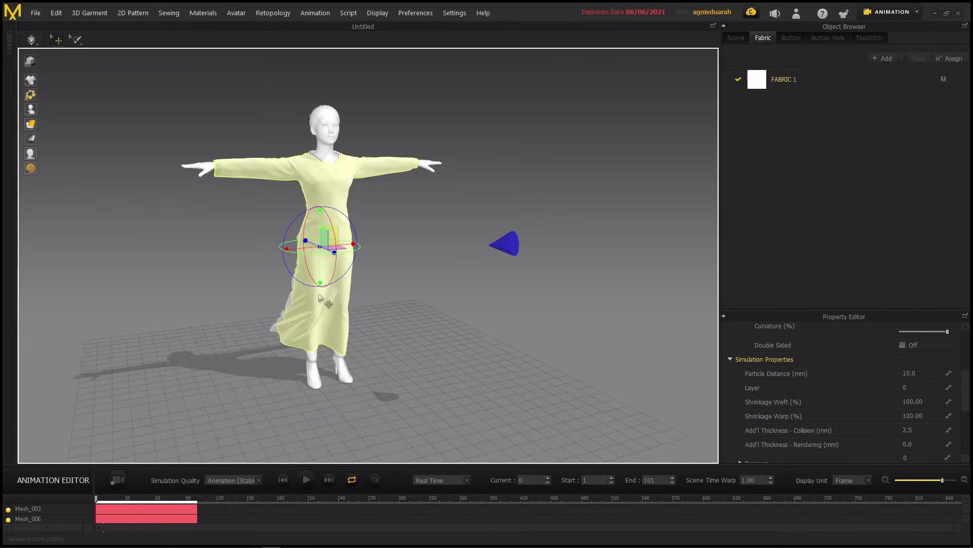
# Turn on Remesh for both the front and back dress patterns.
pyautogui.moveTo(329, 303); pyautogui.dragTo(434, 303, button='right')
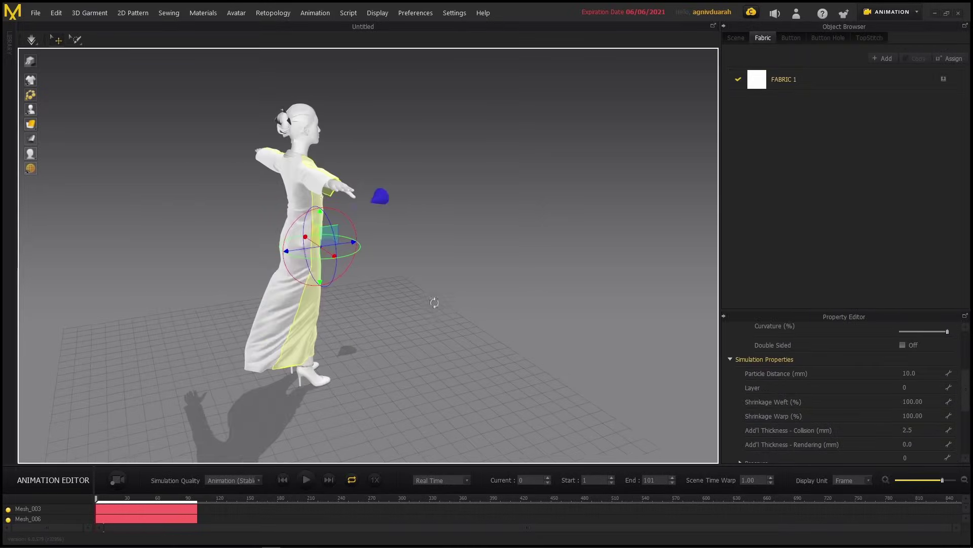
pyautogui.keyDown('shift'); pyautogui.click(281, 304); pyautogui.keyUp('shift')
pyautogui.moveTo(431, 339); pyautogui.dragTo(325, 345, button='right')
pyautogui.scroll(-5, 790, 377)
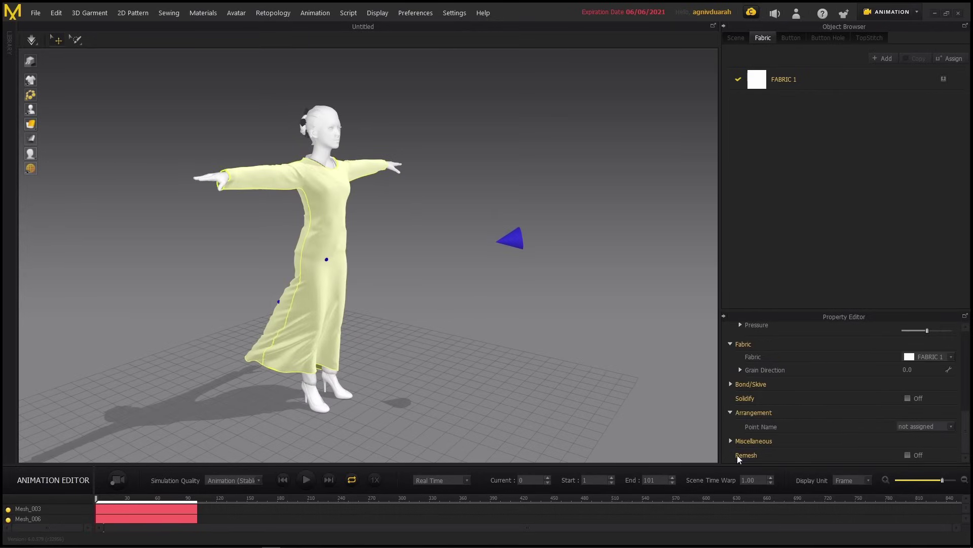
pyautogui.click(907, 454)
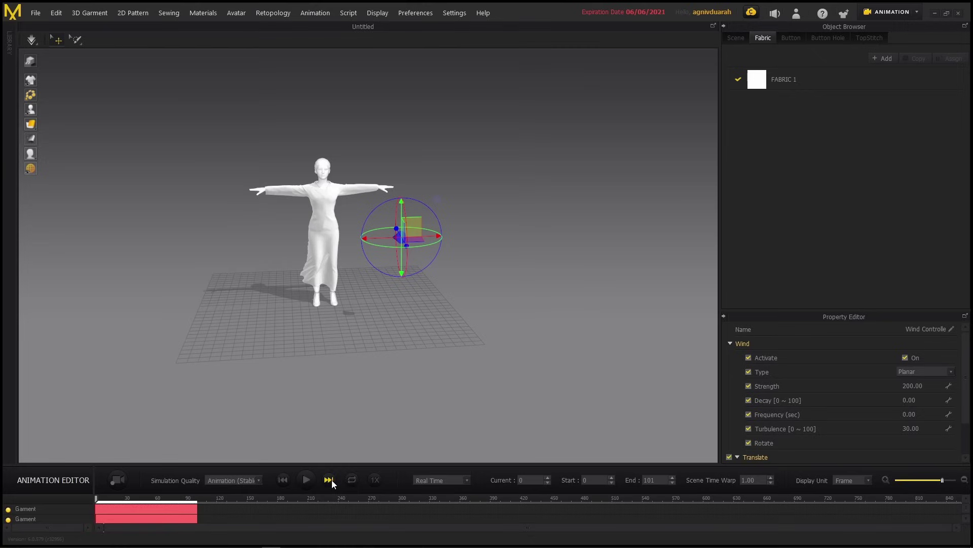
# Play back the recorded dress animation along the avatar's walk.
pyautogui.click(314, 480)
pyautogui.moveTo(341, 323); pyautogui.dragTo(366, 330, button='right')
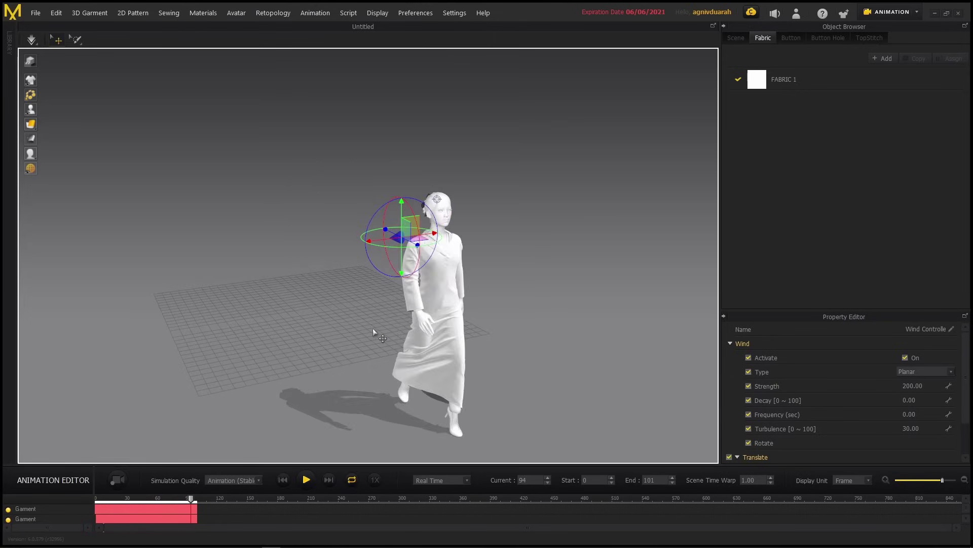
# Switch to the UV Editor, place the back pattern's UV beside the front one, and scale both up together within the UV tile.
pyautogui.click(916, 12)
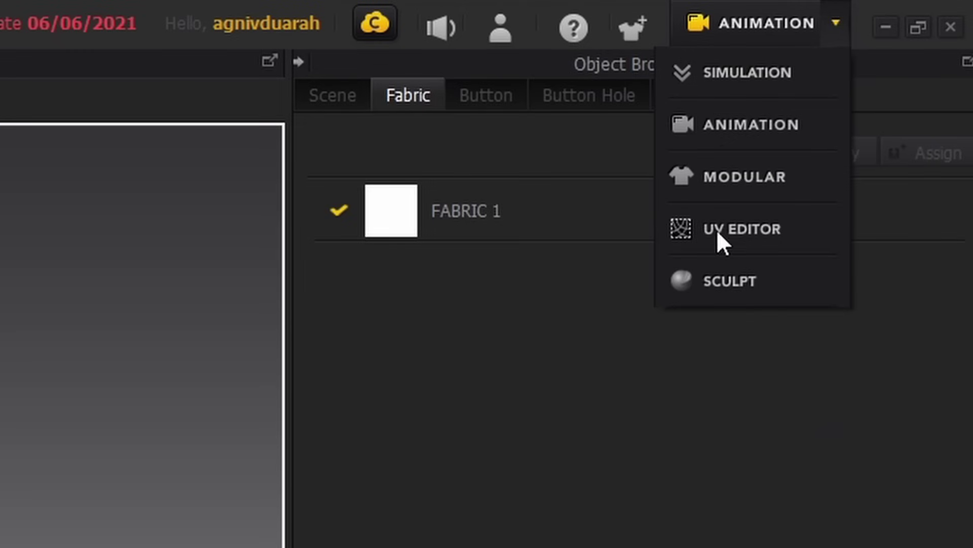
pyautogui.click(744, 230)
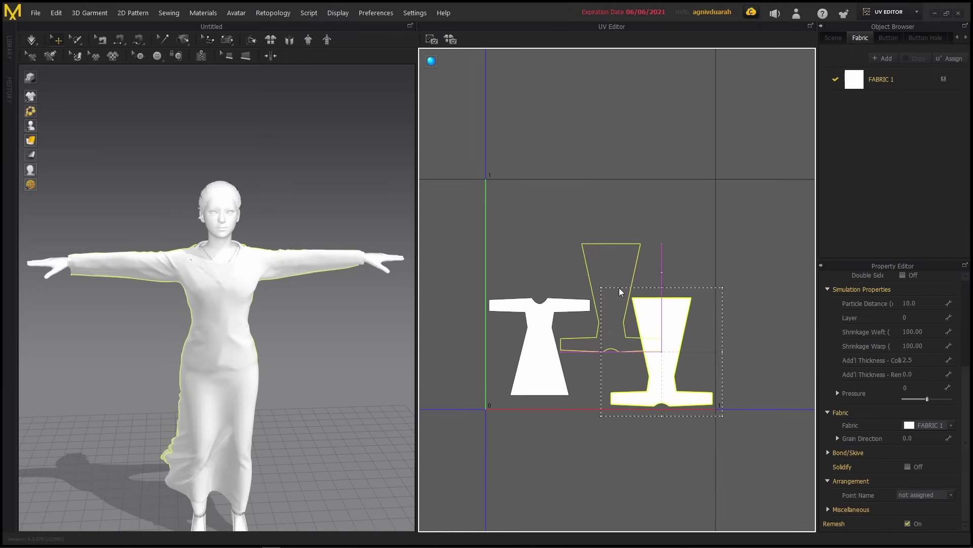
pyautogui.moveTo(619, 289); pyautogui.dragTo(618, 289)
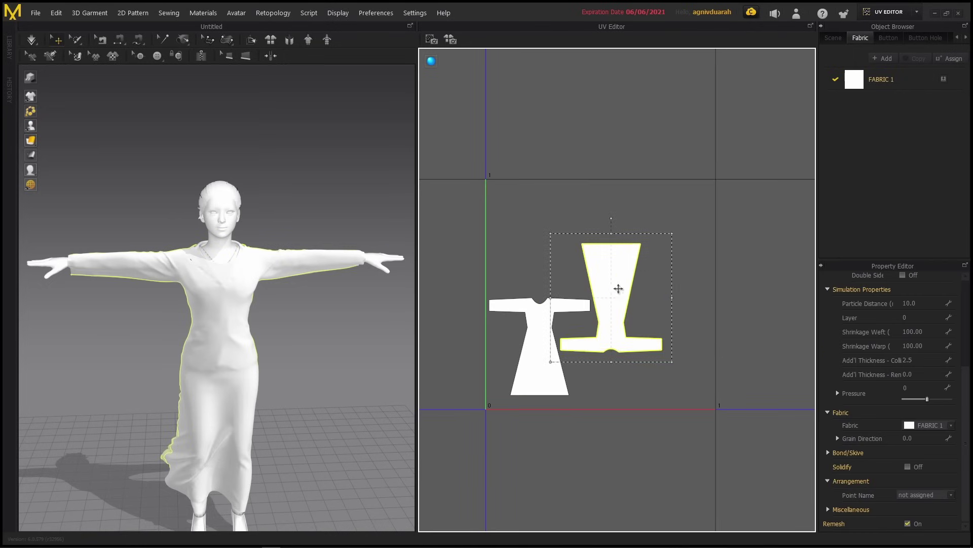
pyautogui.keyDown('shift'); pyautogui.click(538, 334); pyautogui.keyUp('shift')
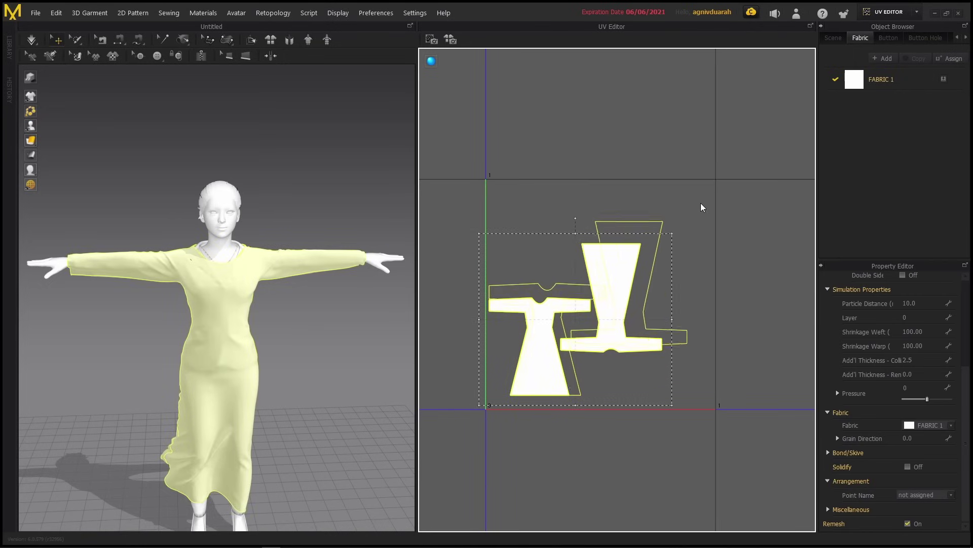
pyautogui.moveTo(702, 207); pyautogui.dragTo(724, 184)
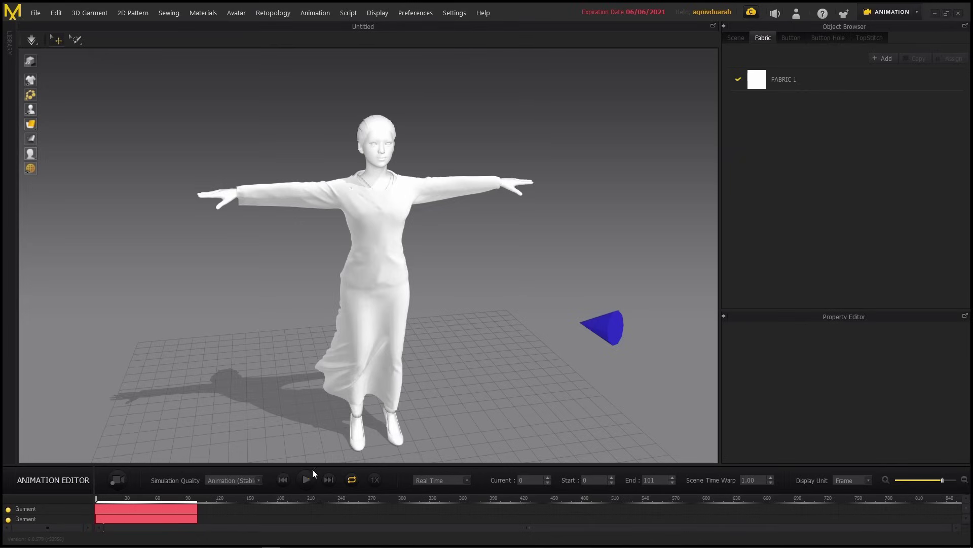
# Return to Animation mode, play the recorded animation briefly, and export the selected dress as Alembic (OGAWA).
pyautogui.click(306, 479)
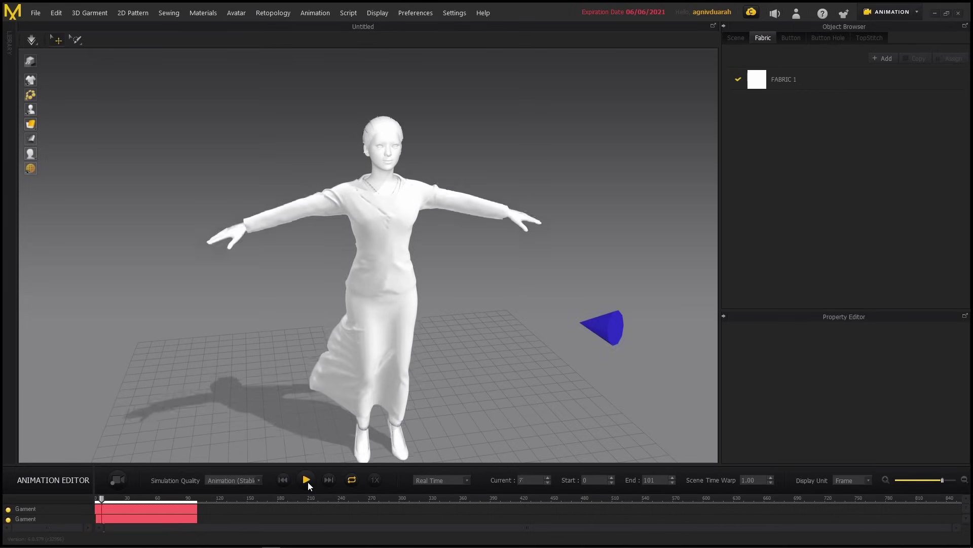
pyautogui.click(376, 299)
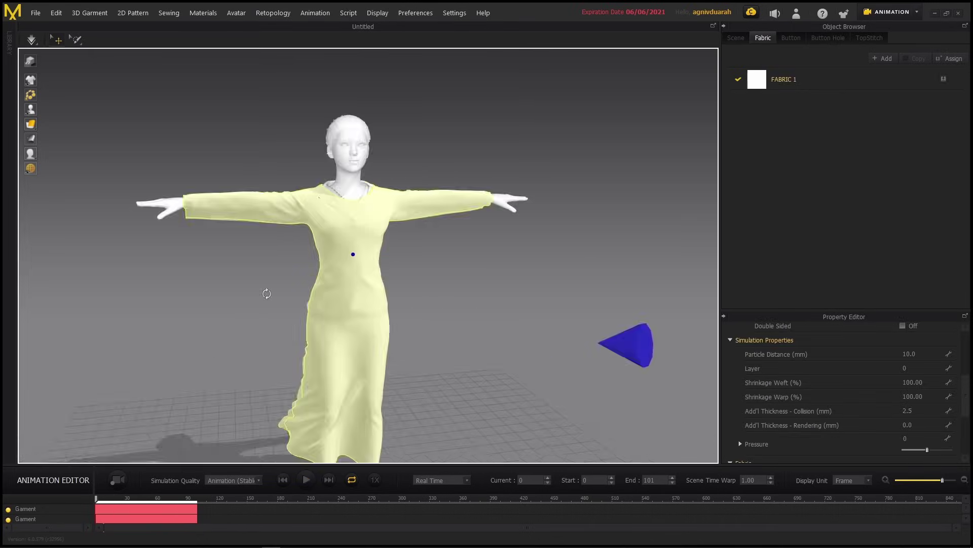
pyautogui.click(35, 12)
pyautogui.moveTo(77, 118)
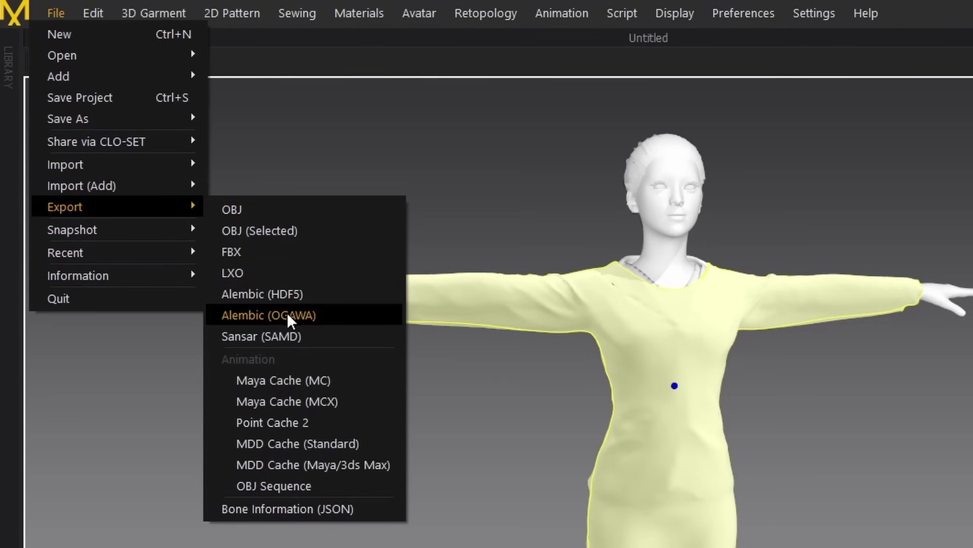
pyautogui.click(300, 315)
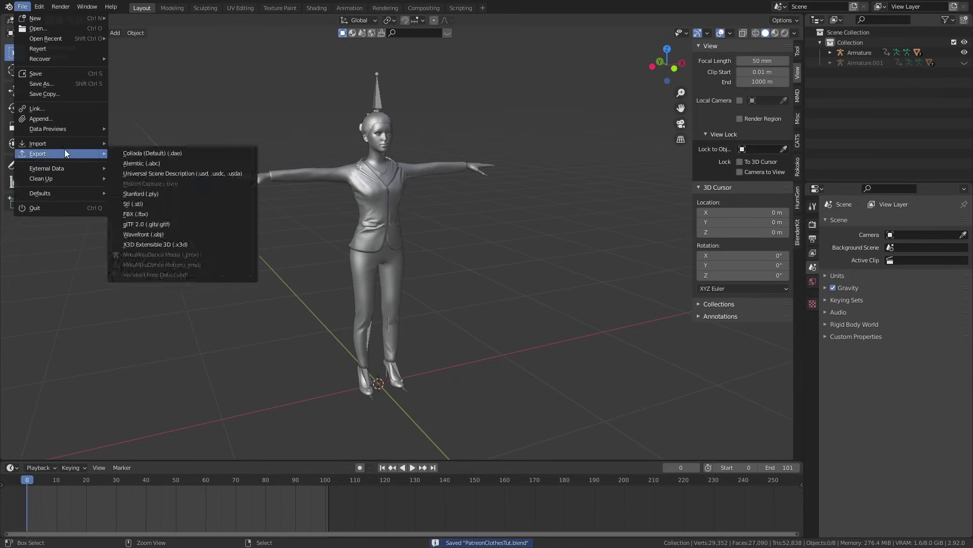
# Switch to Blender and import the Alembic file PatreonClothesTut_Clothes.abc into the character scene.
pyautogui.moveTo(59, 142)
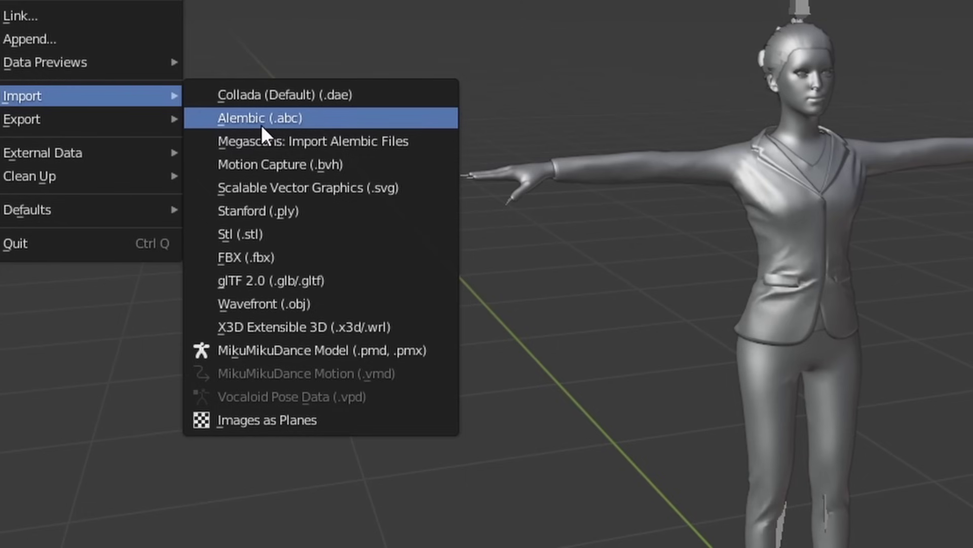
pyautogui.click(142, 153)
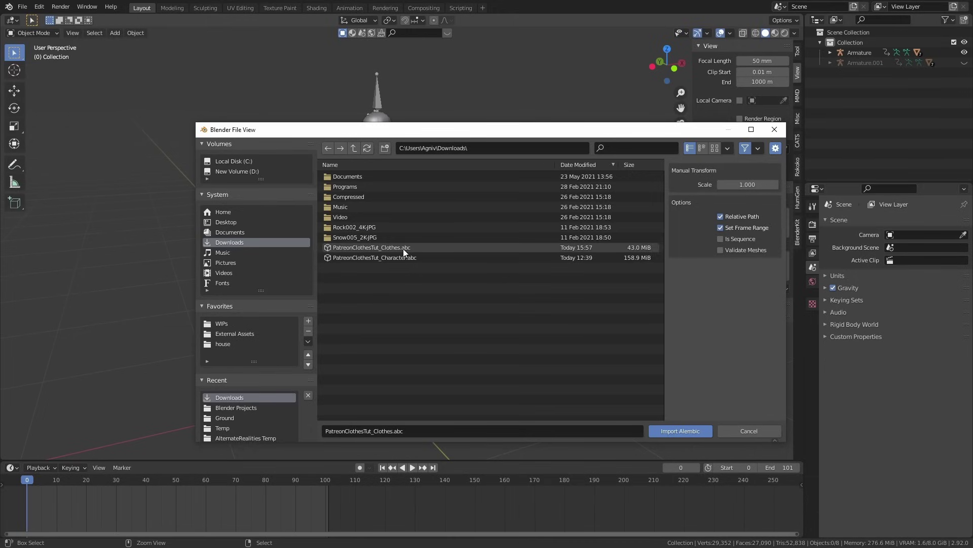
pyautogui.doubleClick(404, 249)
# Play back the imported dress animation on the walking character, then rewind to frame 0 and replay it.
pyautogui.press('space')
pyautogui.scroll(-4, 459, 287)
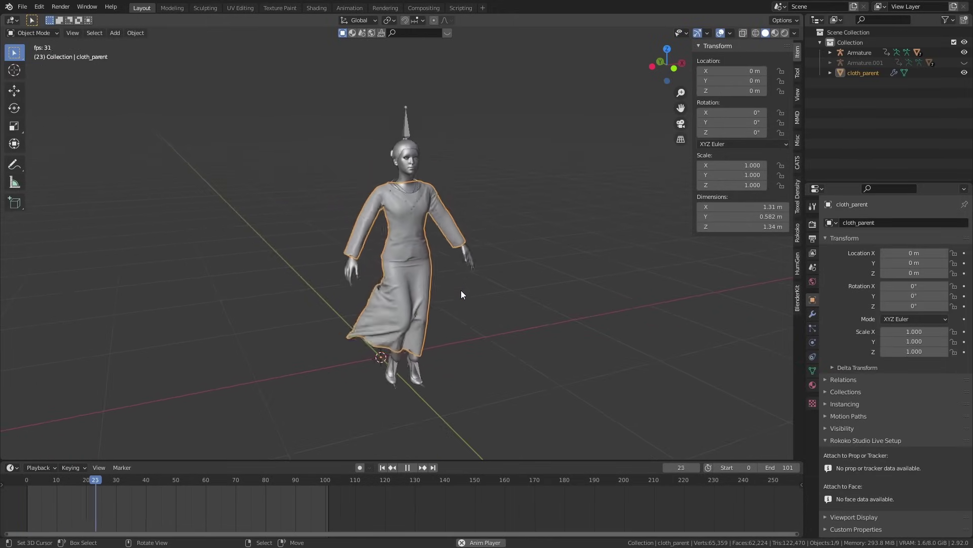
pyautogui.keyDown('shift'); pyautogui.moveTo(455, 298); pyautogui.dragTo(417, 299, button='middle'); pyautogui.keyUp('shift')
pyautogui.scroll(5, 385, 292)
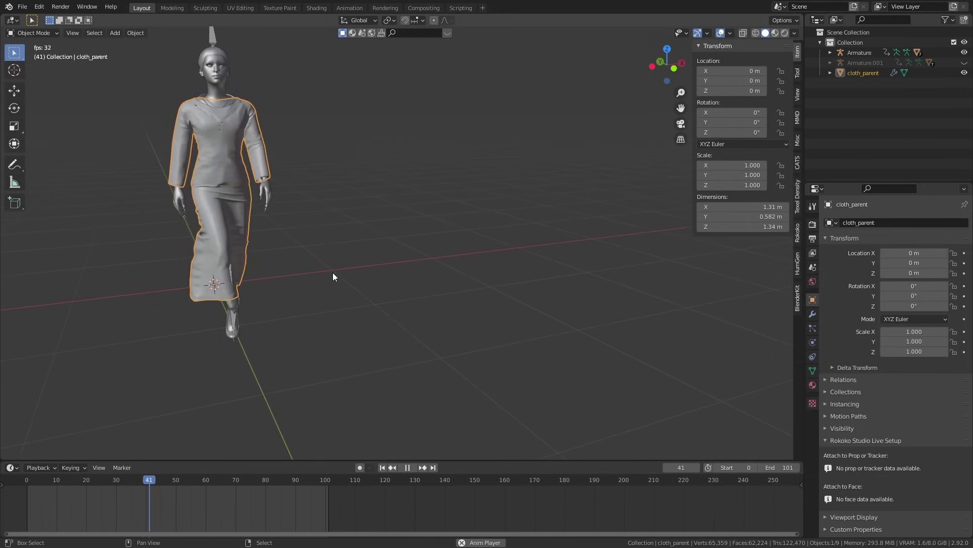
pyautogui.press('space')
pyautogui.keyDown('shift'); pyautogui.moveTo(266, 305); pyautogui.dragTo(312, 303, button='middle'); pyautogui.keyUp('shift')
pyautogui.moveTo(141, 482); pyautogui.dragTo(27, 479)
pyautogui.press('space')
pyautogui.keyDown('shift'); pyautogui.moveTo(376, 249); pyautogui.dragTo(443, 329, button='middle'); pyautogui.keyUp('shift')
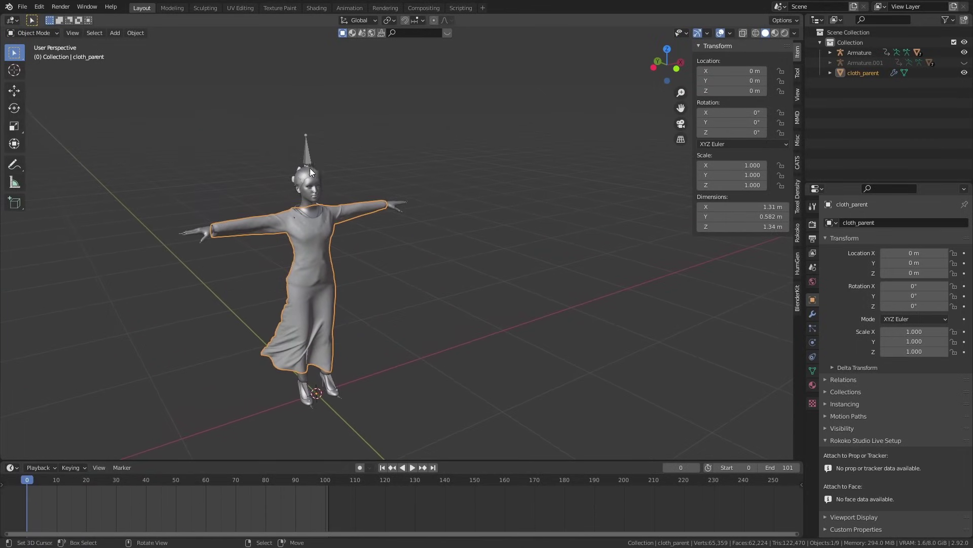
# Select the character's armature and shift all its keyframes earlier so the walk keys begin at frame 1.
pyautogui.rightClick(309, 147)
pyautogui.scroll(3, 331, 251)
pyautogui.keyDown('shift'); pyautogui.moveTo(331, 247); pyautogui.dragTo(466, 235, button='middle'); pyautogui.keyUp('shift')
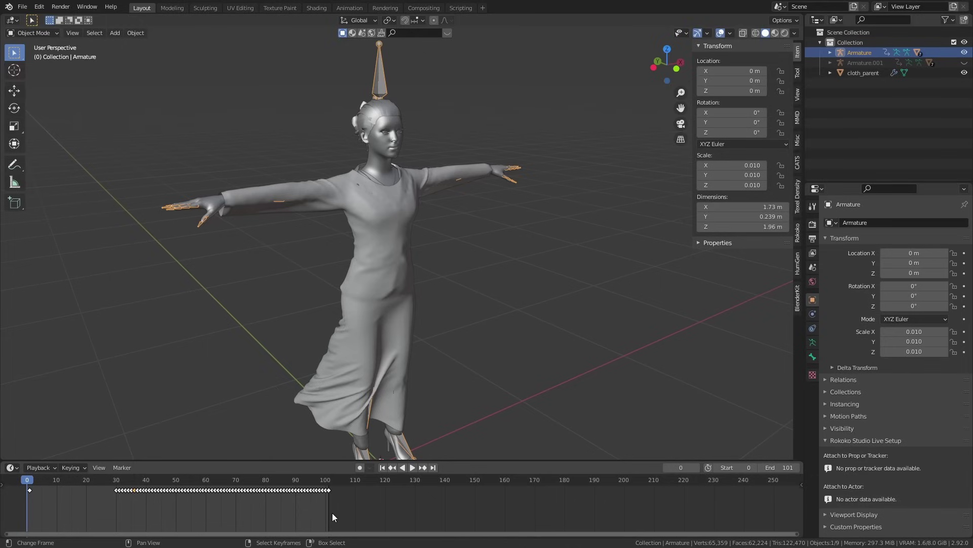
pyautogui.press('a')
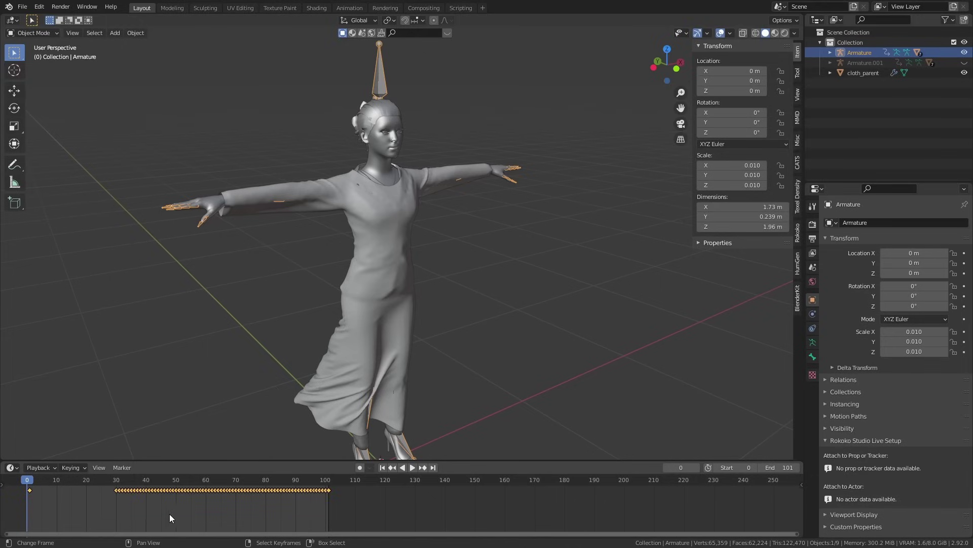
pyautogui.moveTo(169, 513); pyautogui.dragTo(288, 517, button='middle')
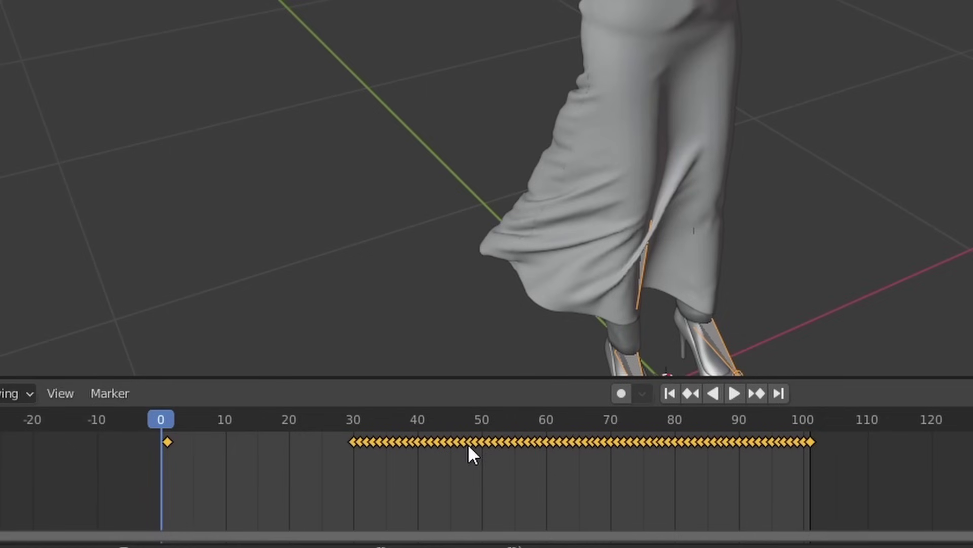
pyautogui.press('g')
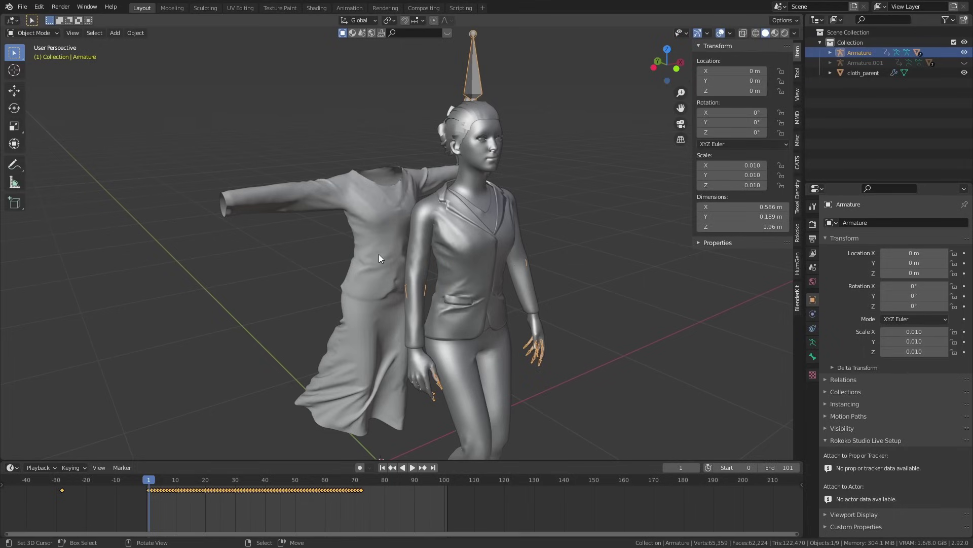
# Set the Frame Offset of the dress's MeshSequenceCache modifier to -29.
pyautogui.click(378, 254)
pyautogui.click(812, 315)
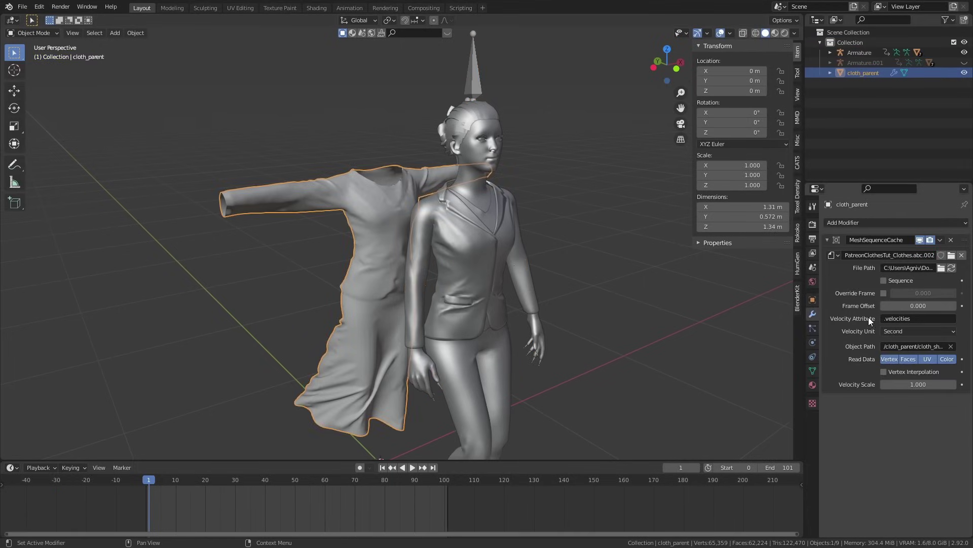
pyautogui.press('BackSpace')
pyautogui.press('BackSpace')
pyautogui.press('BackSpace')
pyautogui.write('-')
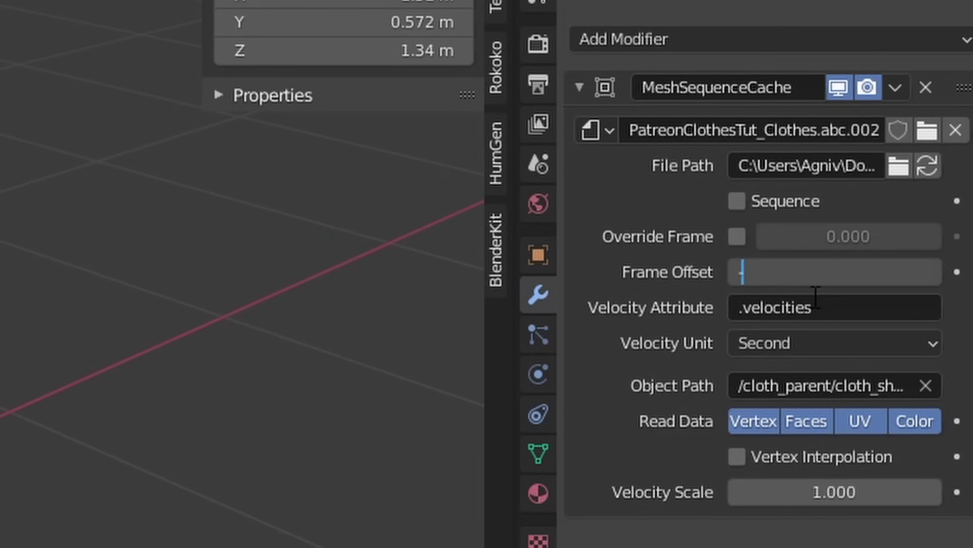
pyautogui.write('29')
pyautogui.press('Return')
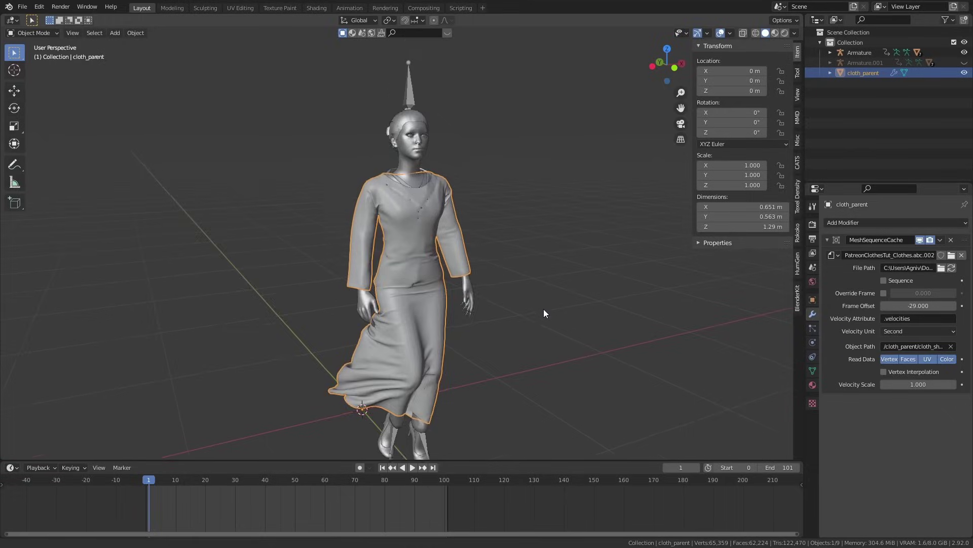
# Play the offset animation and turn on Vertex Interpolation in the dress's MeshSequenceCache modifier.
pyautogui.scroll(-3, 537, 305)
pyautogui.press('space')
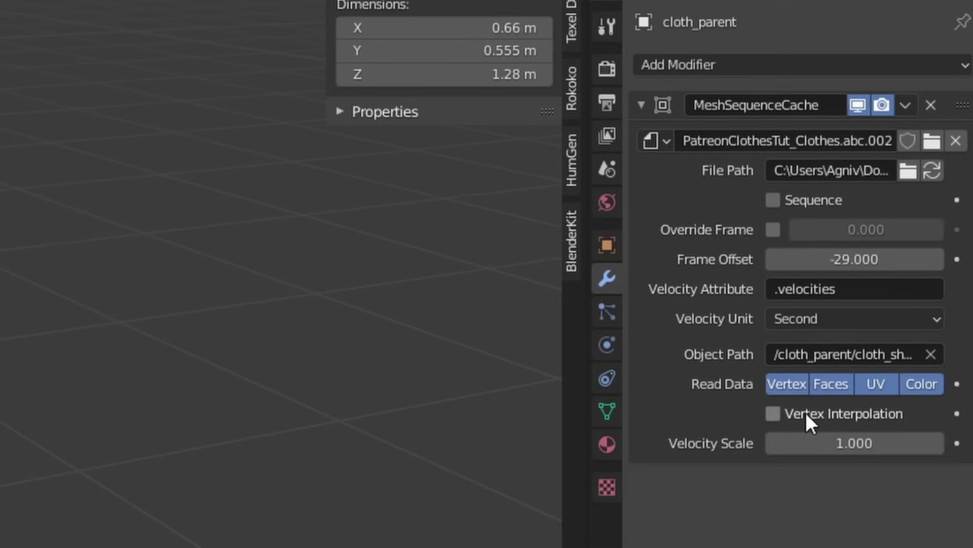
pyautogui.click(811, 412)
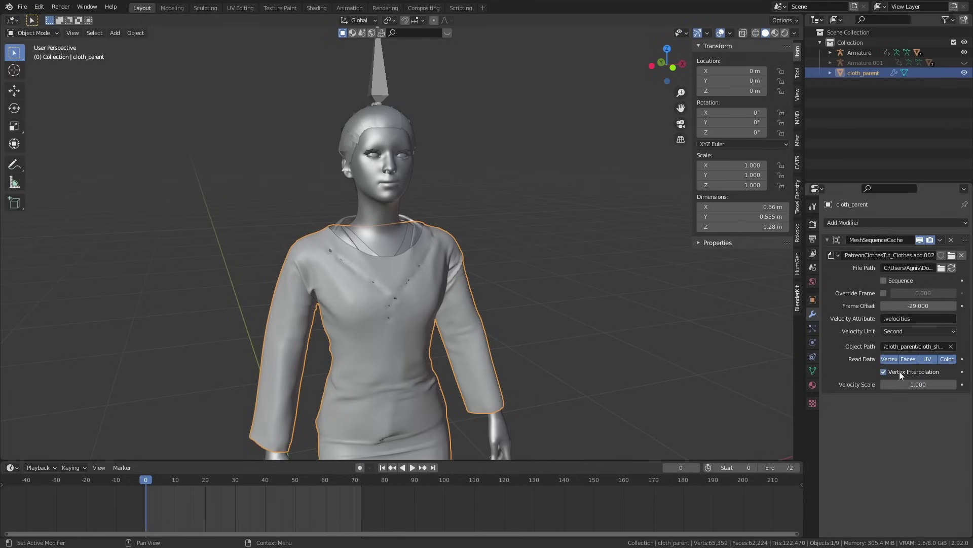
# Examine the dress's fit on the character from the front and side, and play back the walk.
pyautogui.scroll(-4, 486, 350)
pyautogui.moveTo(483, 347); pyautogui.dragTo(431, 327, button='middle')
pyautogui.scroll(3, 488, 346)
pyautogui.press('w')
pyautogui.click(454, 270)
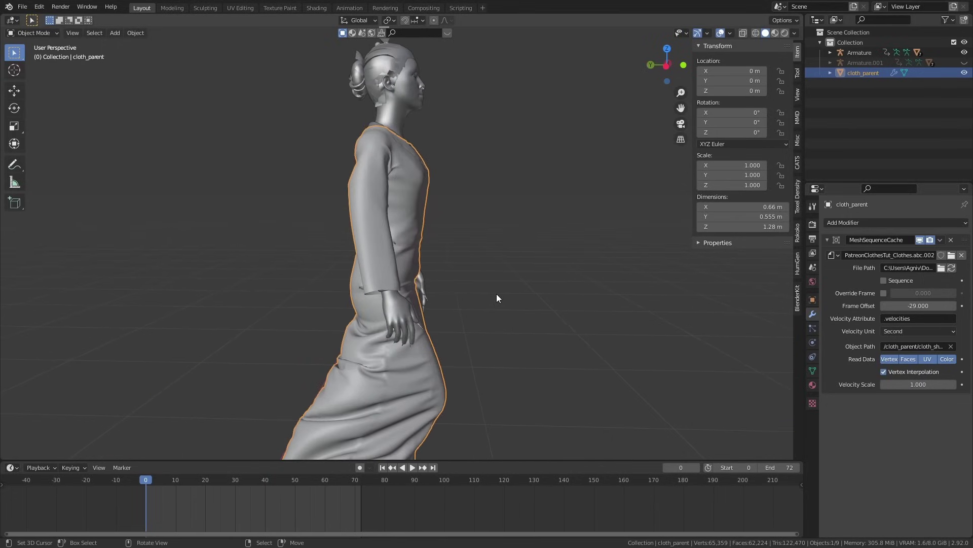
pyautogui.moveTo(497, 293); pyautogui.dragTo(374, 335, button='middle')
pyautogui.press('space')
pyautogui.scroll(-4, 406, 328)
pyautogui.scroll(3, 372, 330)
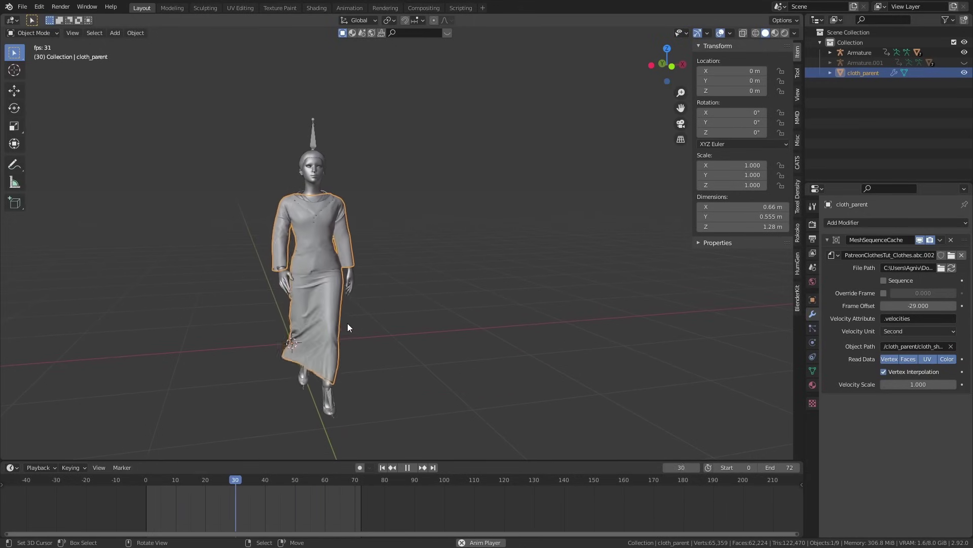
pyautogui.press('space')
# Enter Edit Mode on the dress and examine its mesh topology up close from several sides.
pyautogui.rightClick(341, 308)
pyautogui.click(341, 308)
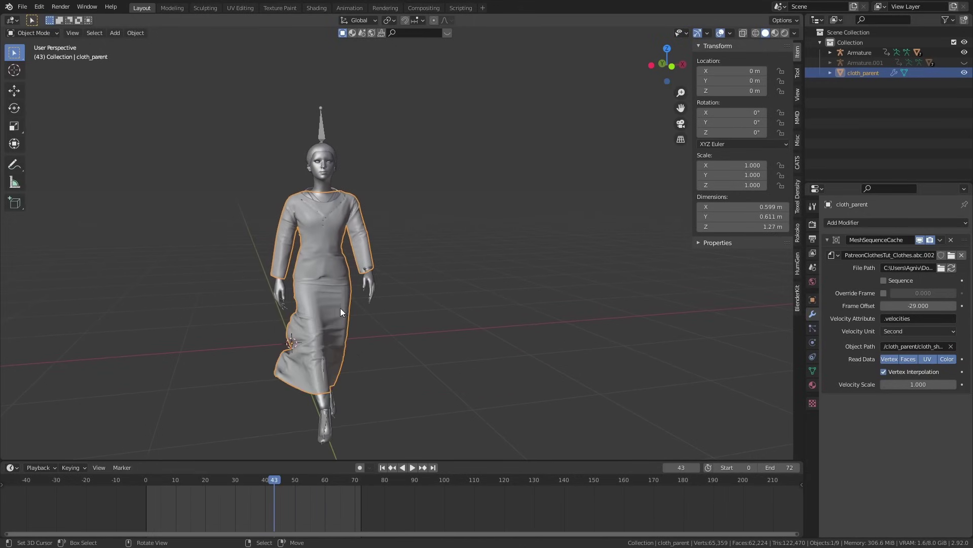
pyautogui.hotkey('ctrl', 'Tab')
pyautogui.click(436, 304)
pyautogui.keyDown('shift'); pyautogui.moveTo(308, 297); pyautogui.dragTo(370, 316, button='middle'); pyautogui.keyUp('shift')
pyautogui.scroll(2, 334, 316)
pyautogui.scroll(4, 355, 315)
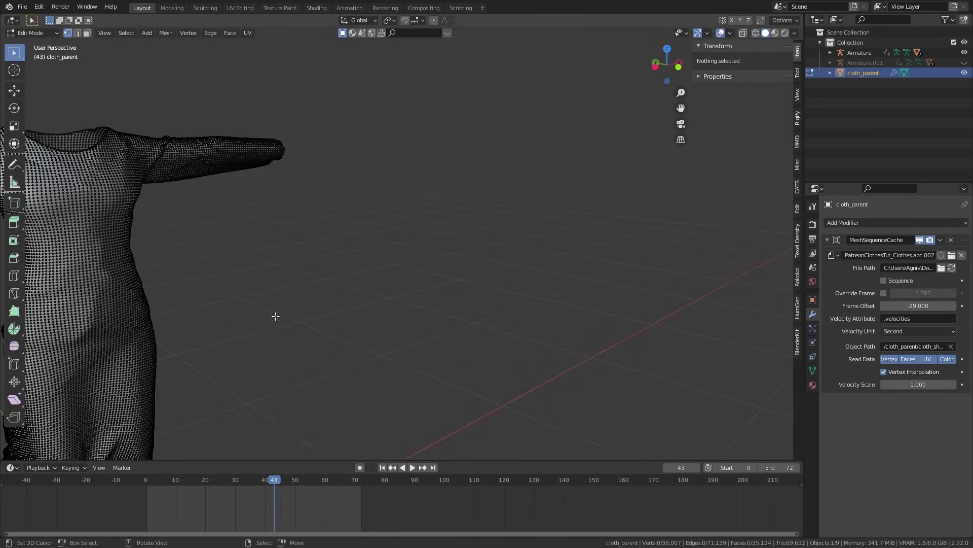
pyautogui.scroll(1, 388, 317)
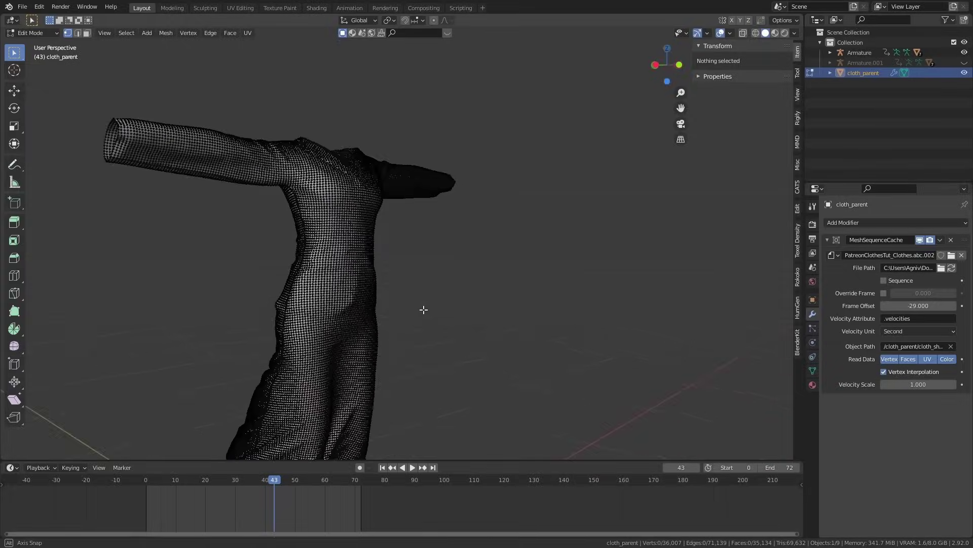